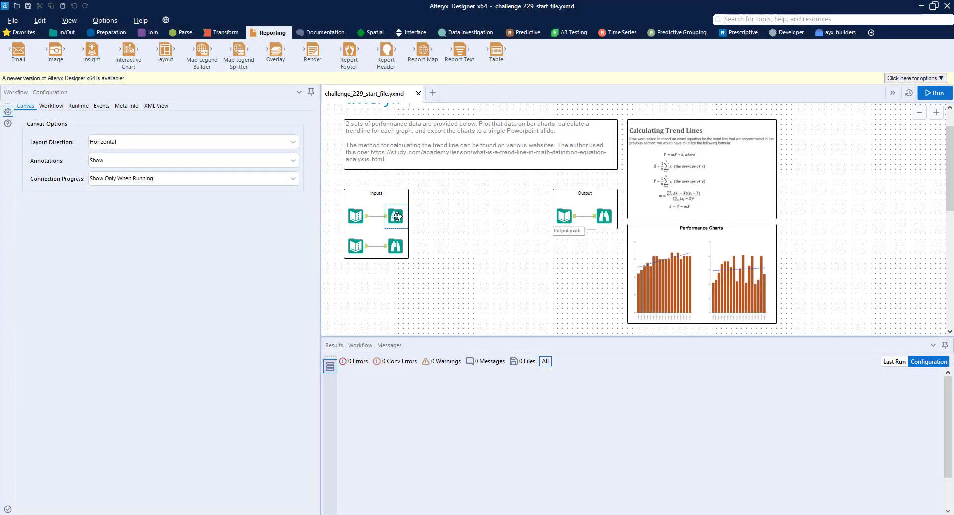
Run the workflow and examine the records of both input data sets alongside the sample Performance Charts
left_click(396, 215)
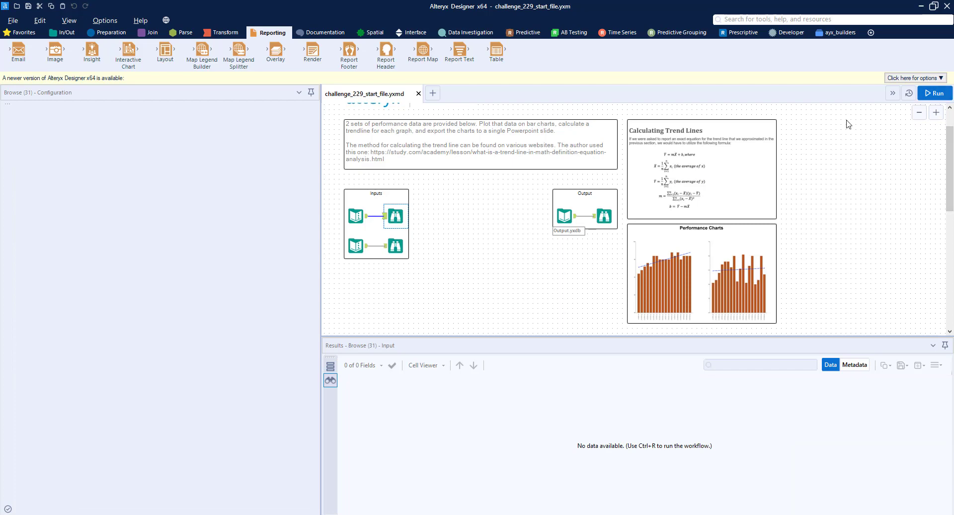
left_click(934, 93)
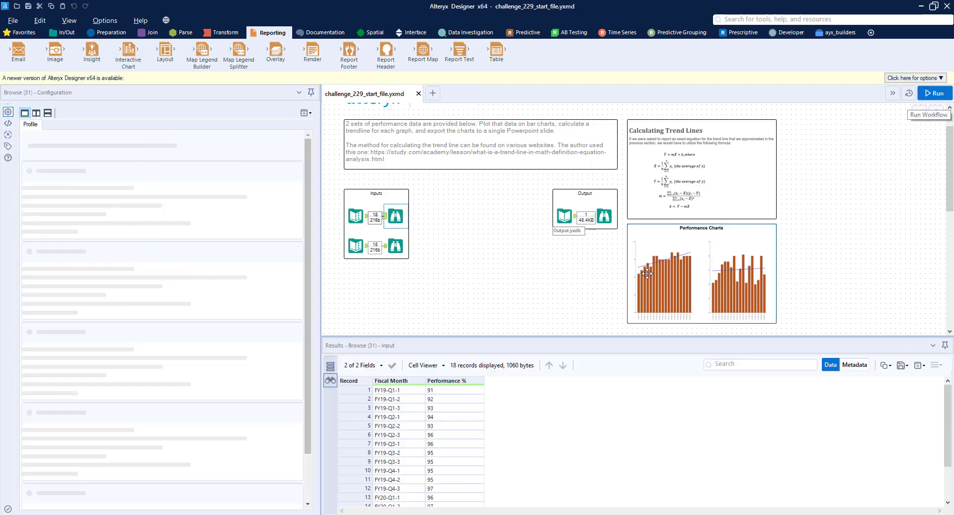
scroll(825, 270, "up", 1)
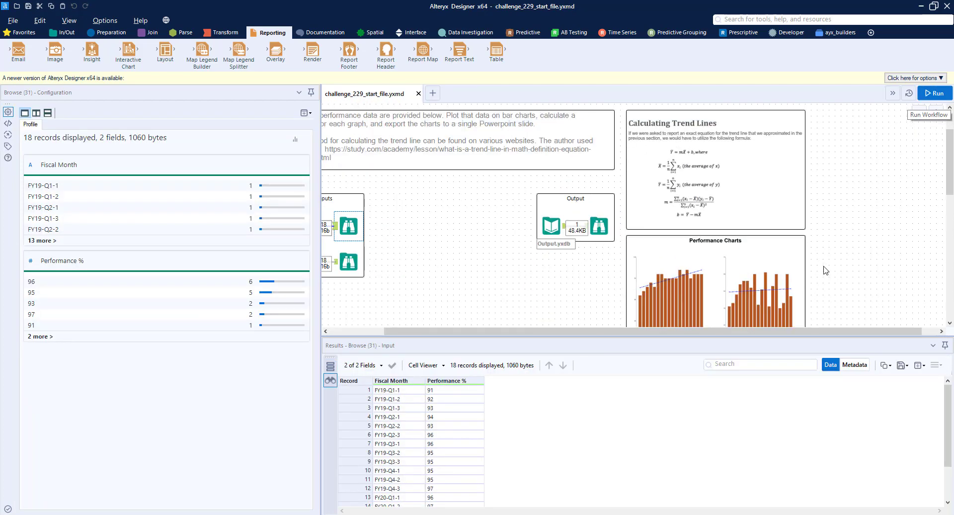
scroll(823, 271, "up", 2)
scroll(815, 263, "up", 1)
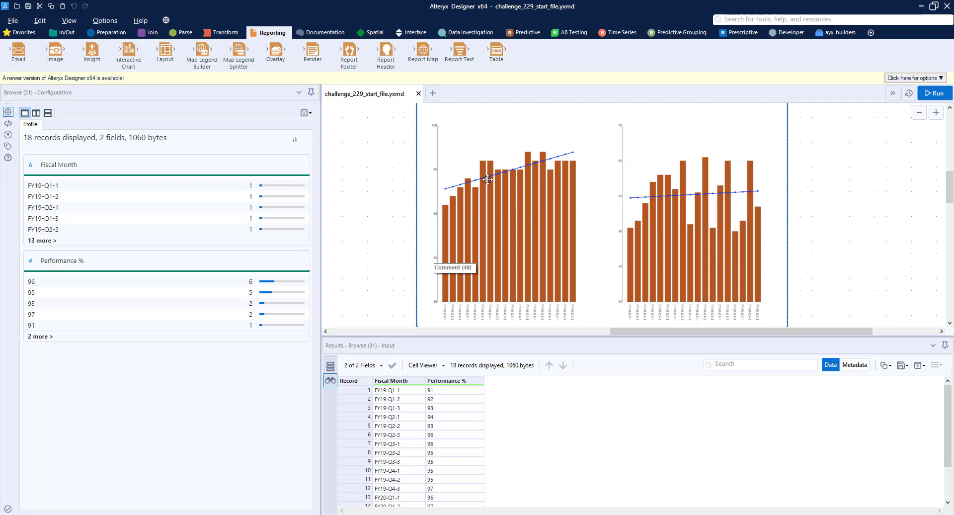
scroll(685, 233, "down", 1)
left_click_drag(766, 331, 515, 288)
scroll(510, 283, "down", 3)
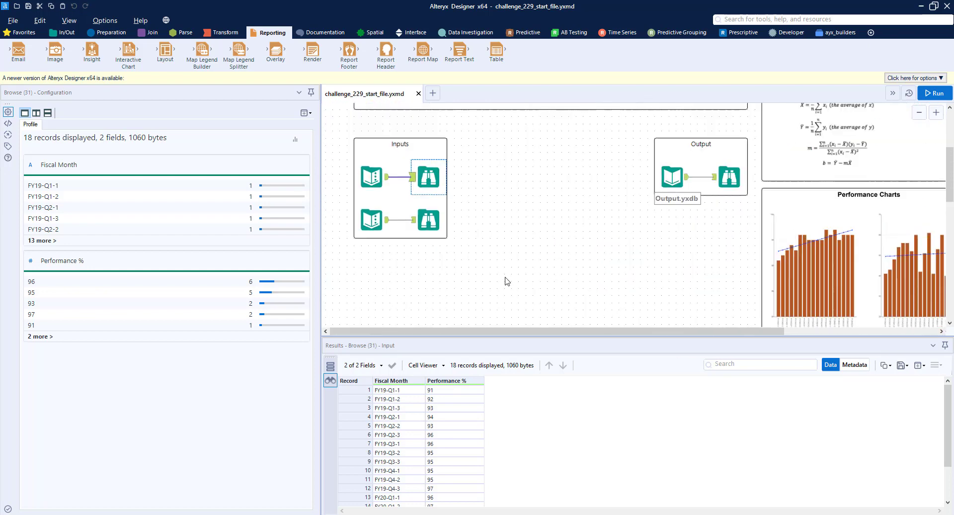
scroll(438, 217, "up", 1)
left_click(431, 218)
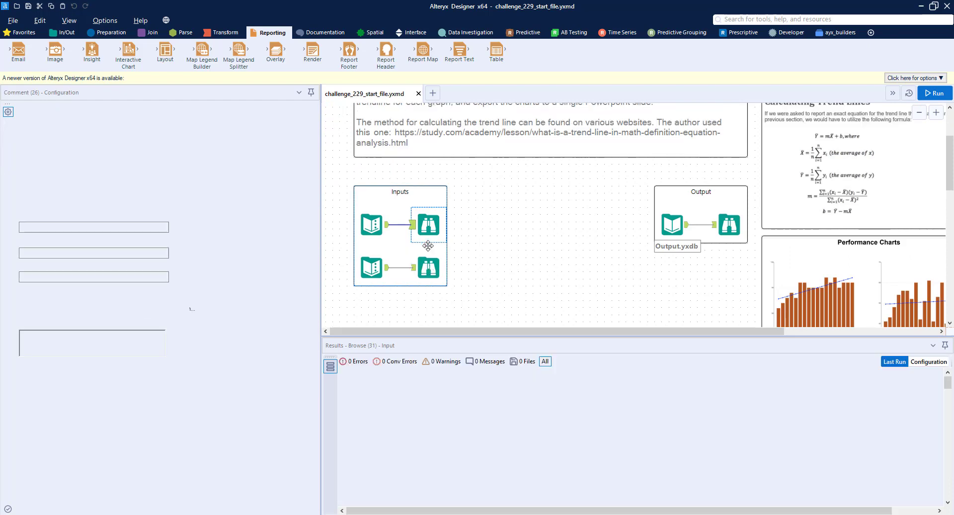
left_click(430, 217)
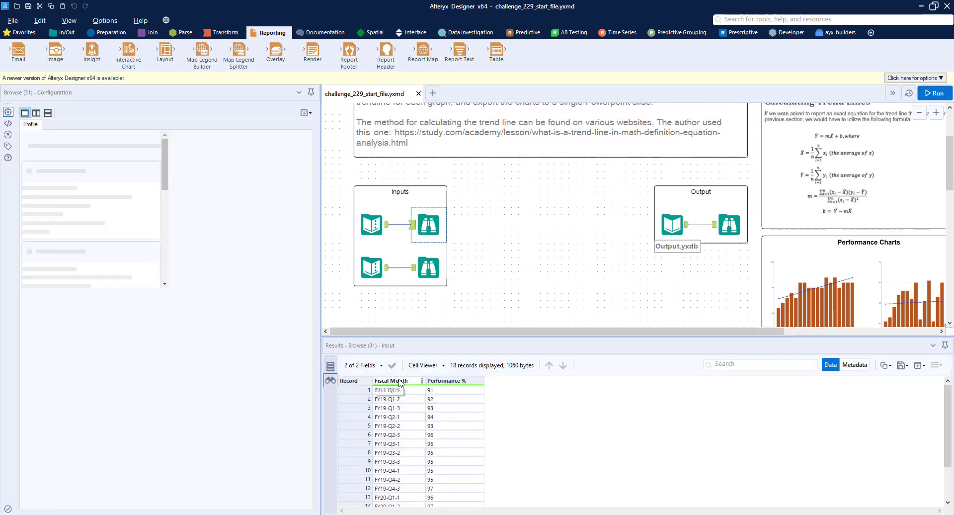
left_click(427, 267)
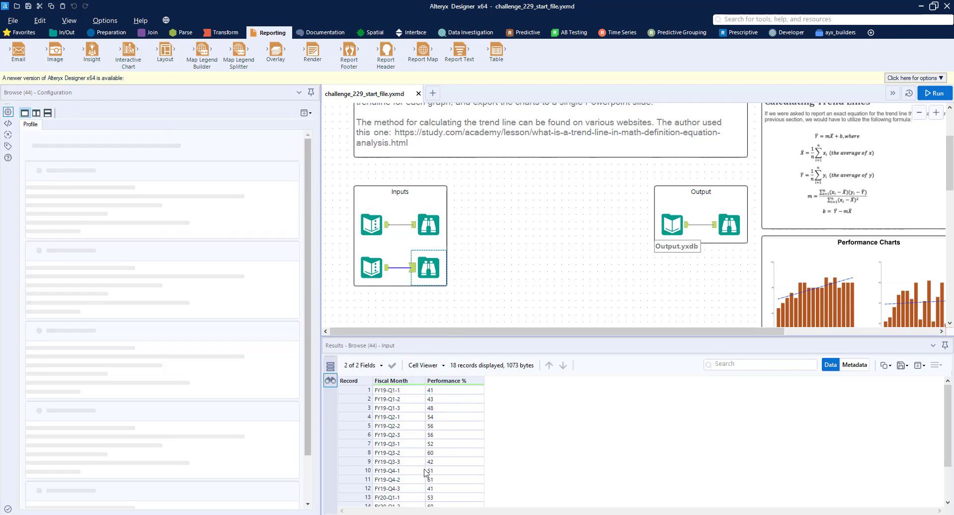
scroll(622, 255, "down", 1)
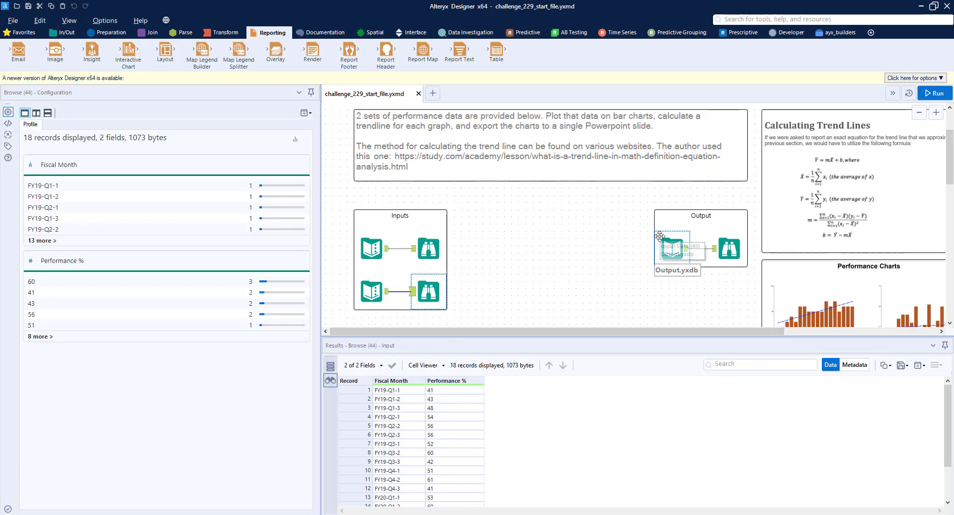
Examine the trend line formulas in the Calculating Trend Lines comment and the trend lines drawn on both sample Performance Charts
scroll(587, 228, "down", 1)
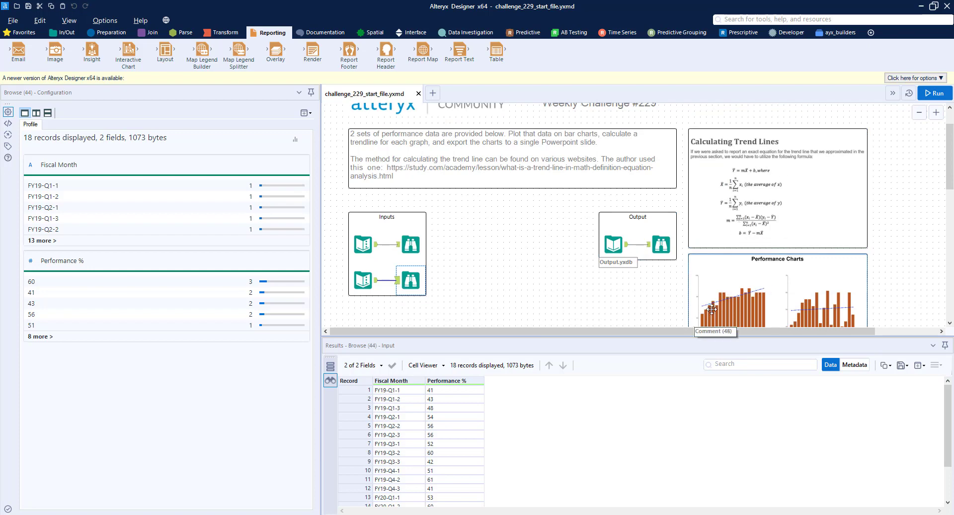
scroll(712, 306, "down", 2)
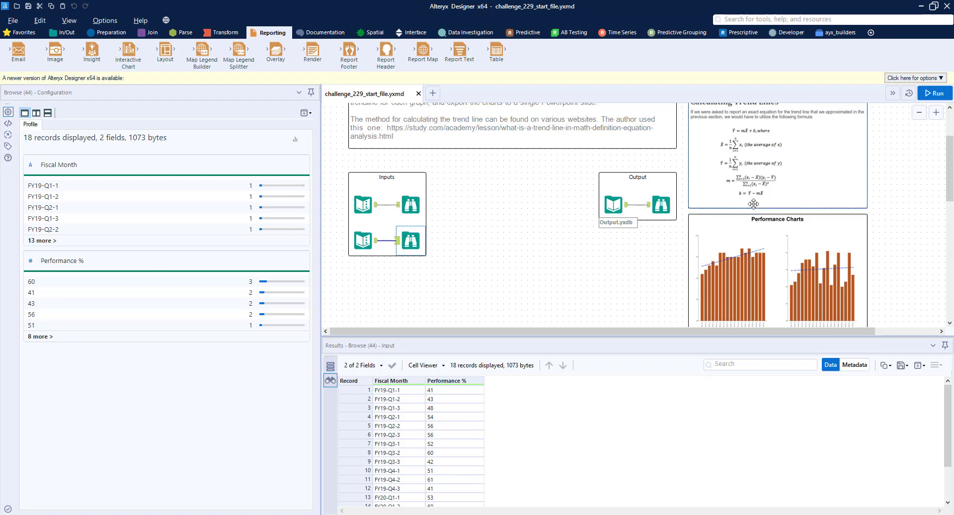
scroll(780, 155, "up", 1)
scroll(780, 155, "up", 1)
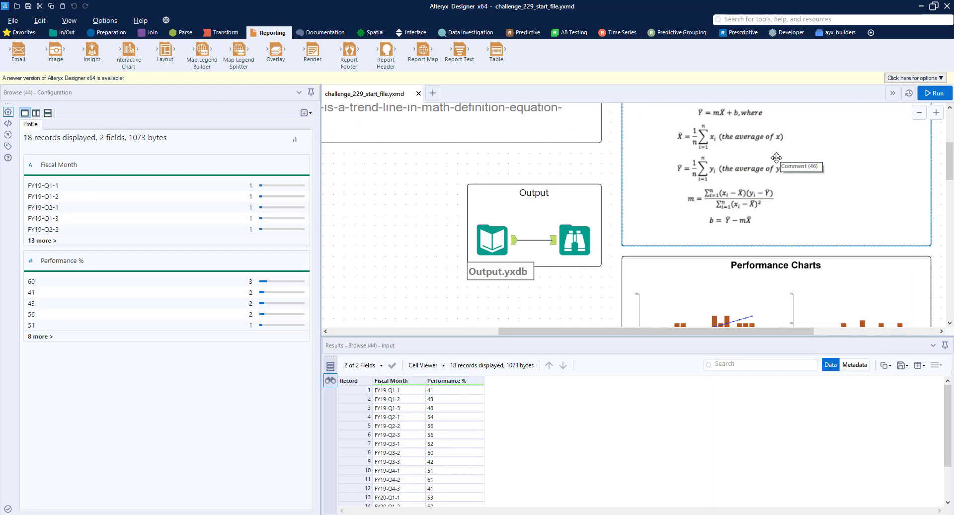
scroll(780, 156, "up", 2)
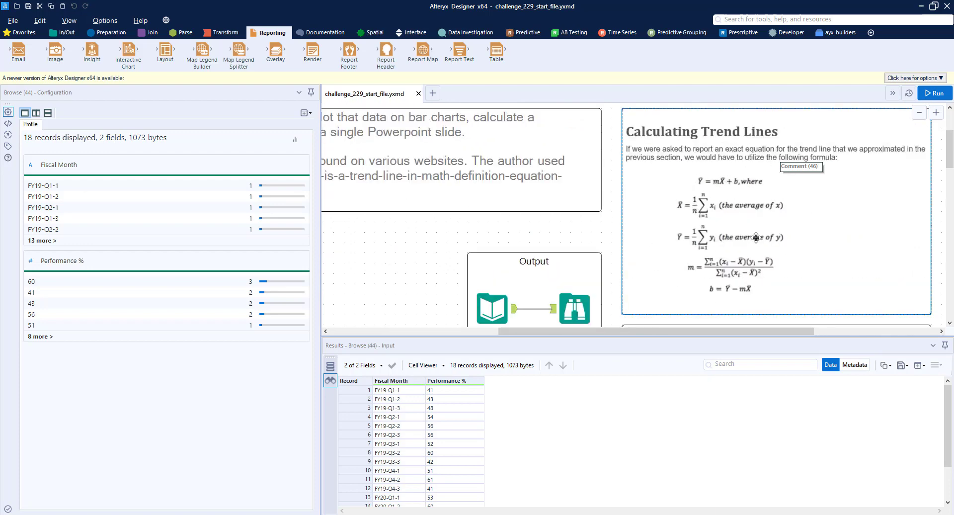
scroll(756, 237, "down", 3)
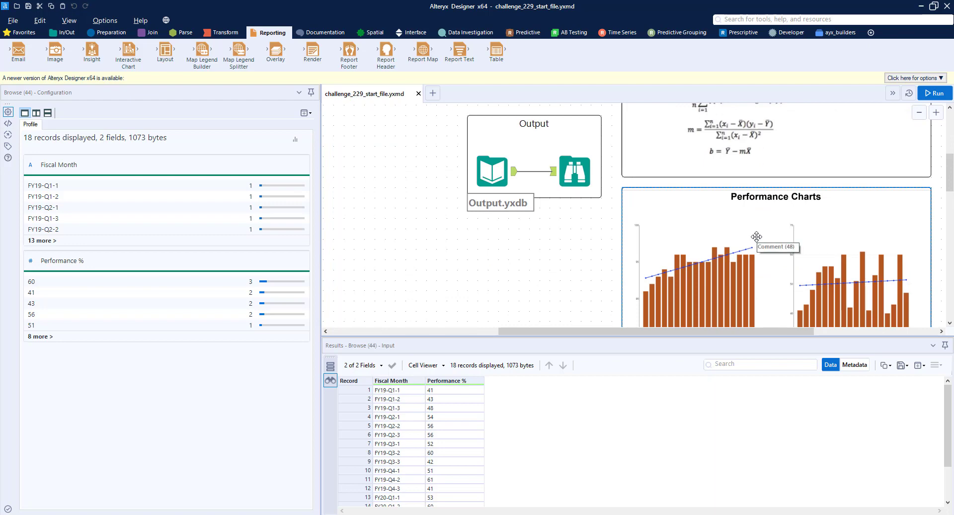
scroll(872, 260, "down", 2)
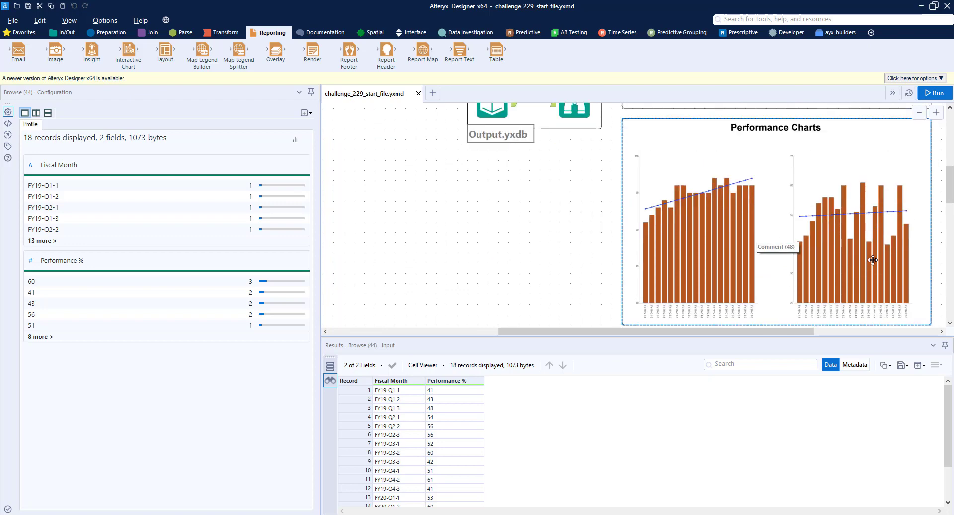
scroll(879, 228, "up", 3)
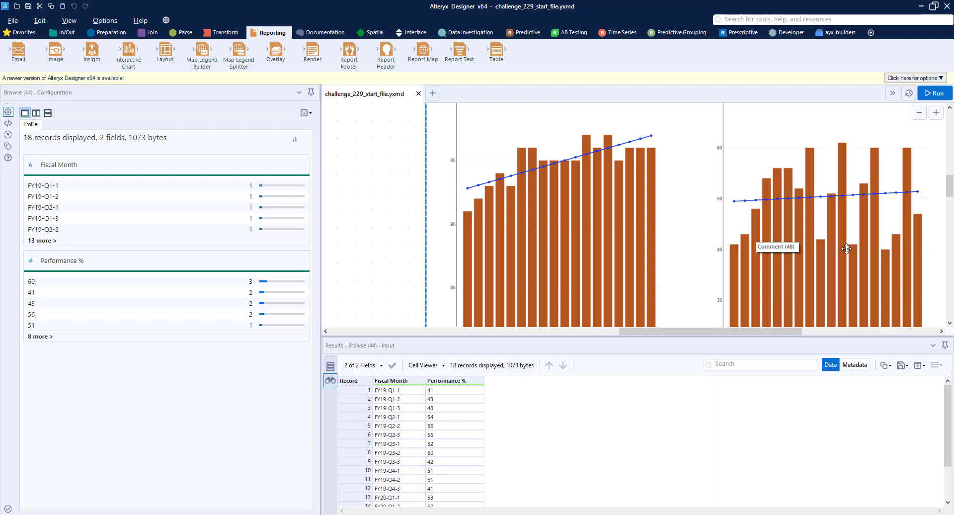
left_click(842, 168)
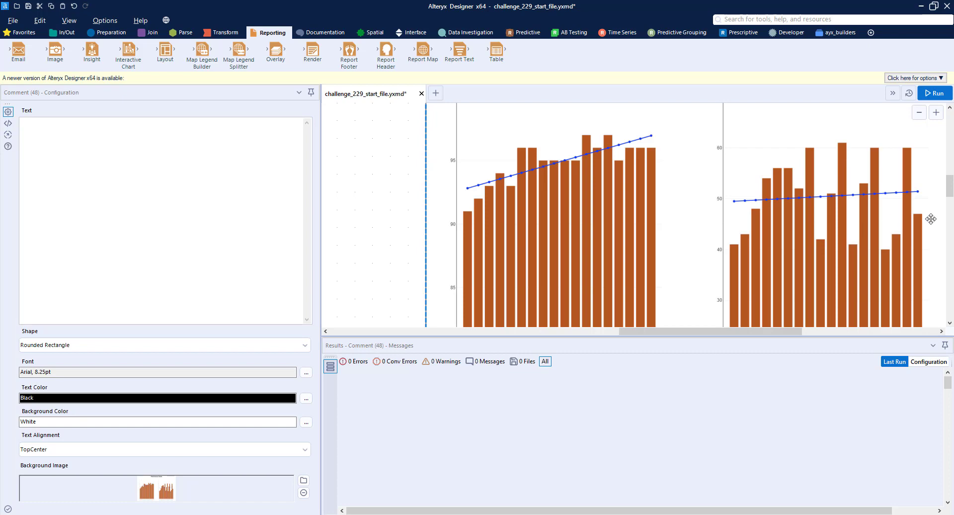
scroll(914, 194, "down", 2)
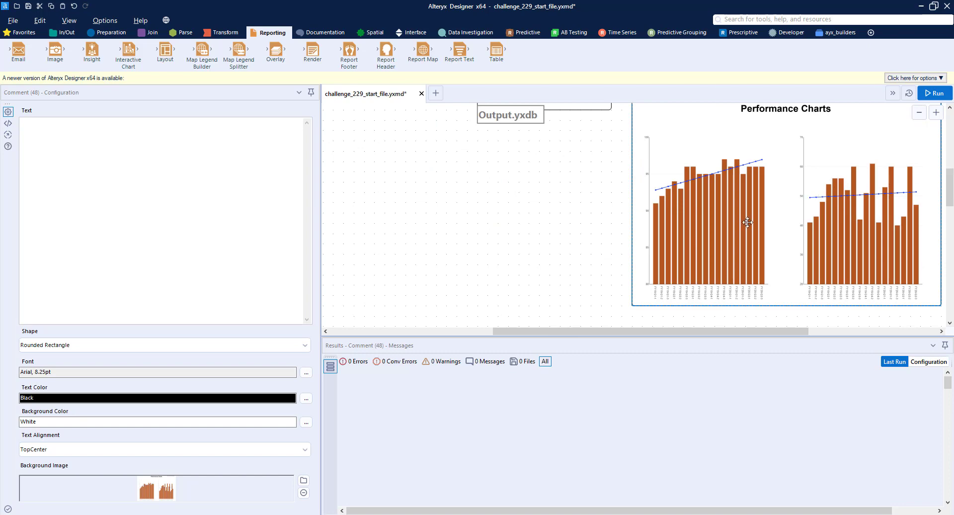
scroll(748, 222, "up", 5)
scroll(803, 164, "up", 1)
scroll(803, 163, "up", 1)
scroll(786, 236, "down", 1)
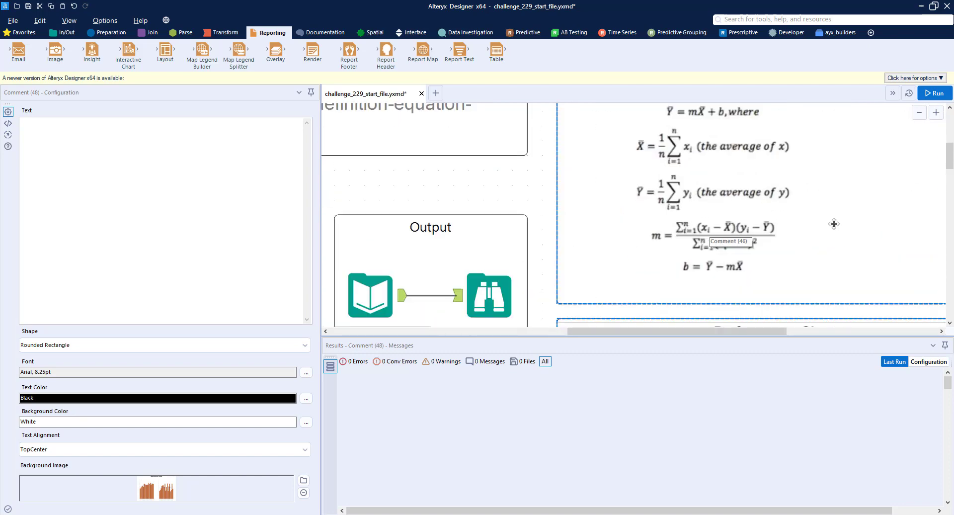
scroll(834, 224, "up", 1)
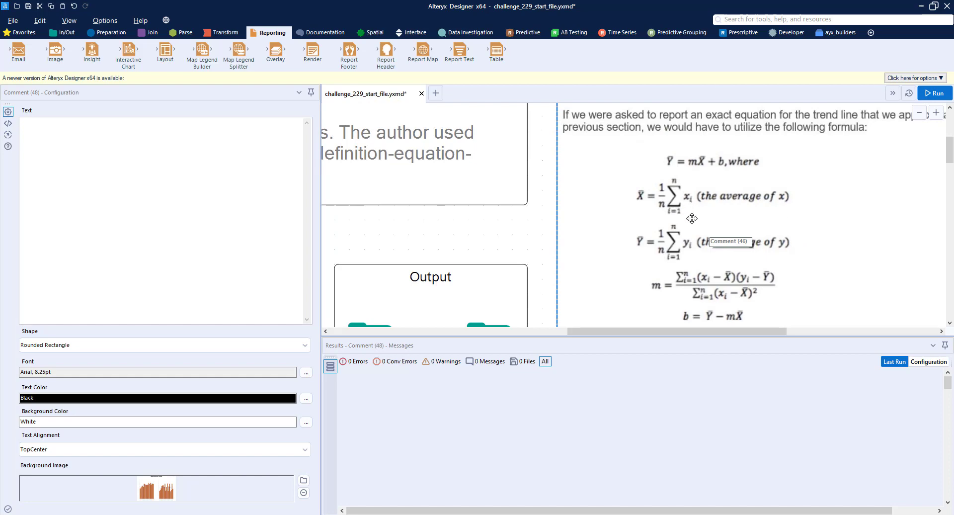
scroll(691, 217, "down", 3)
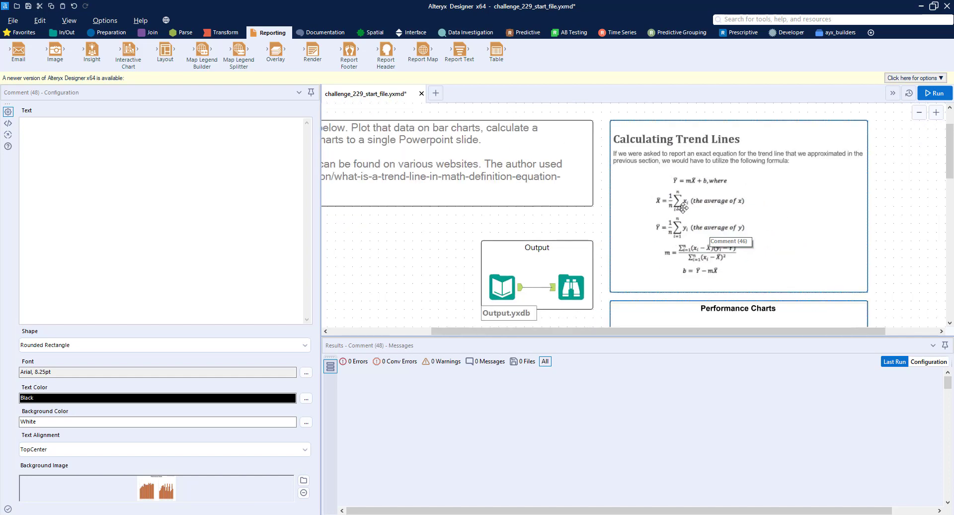
scroll(683, 208, "down", 4)
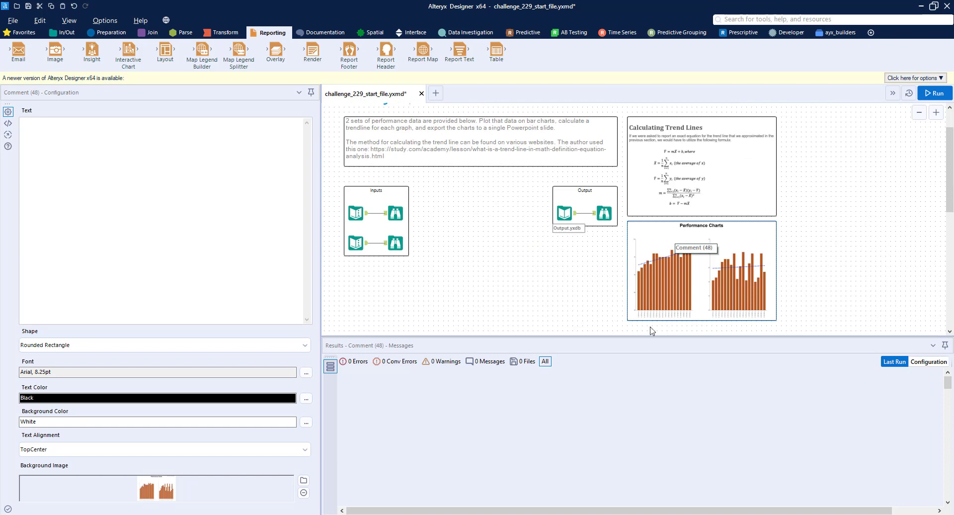
Move the Inputs box together with its tools to the empty canvas area below the Performance Charts
left_click_drag(417, 236, 334, 148)
left_click_drag(386, 164, 376, 302)
scroll(437, 292, "down", 1)
left_click(428, 271)
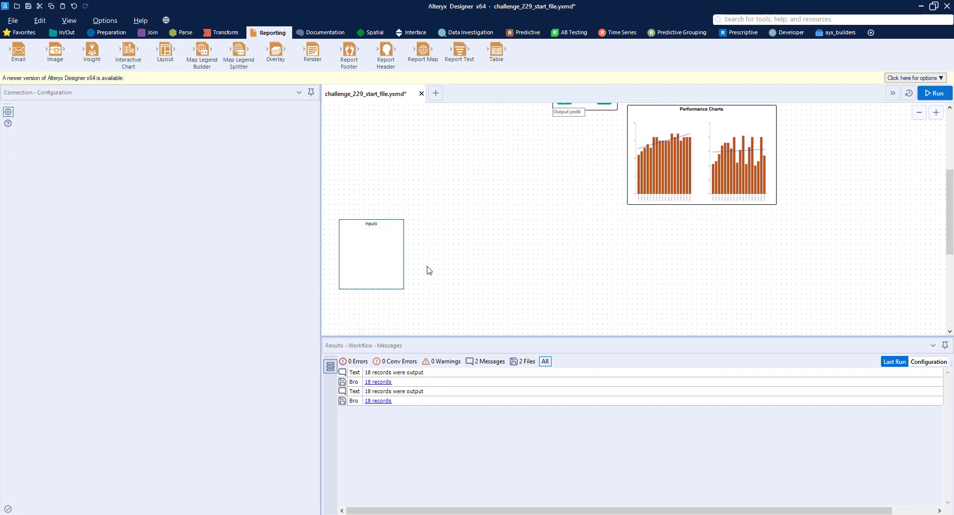
Review the first input's records, move its Browse tool farther right, and insert a Record ID tool between the input and the Browse
scroll(417, 271, "up", 2)
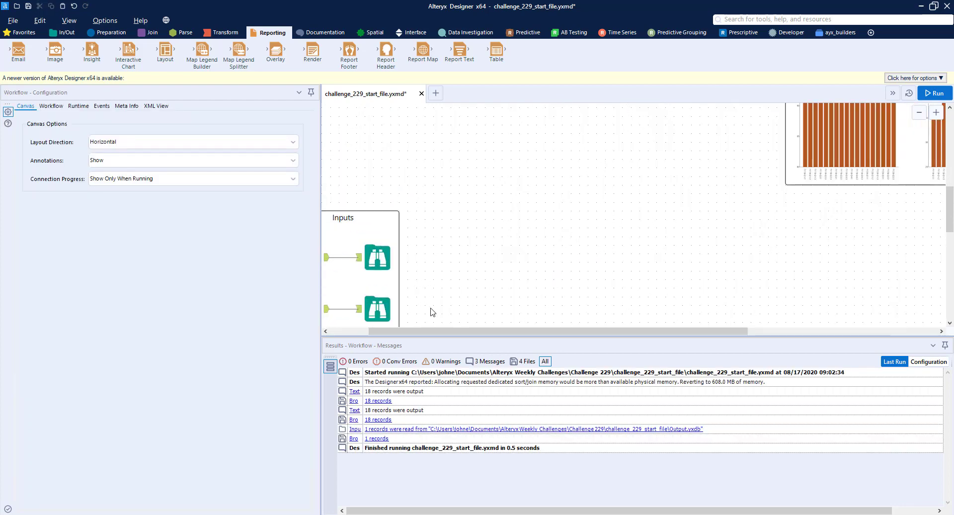
left_click_drag(442, 332, 403, 332)
left_click(438, 262)
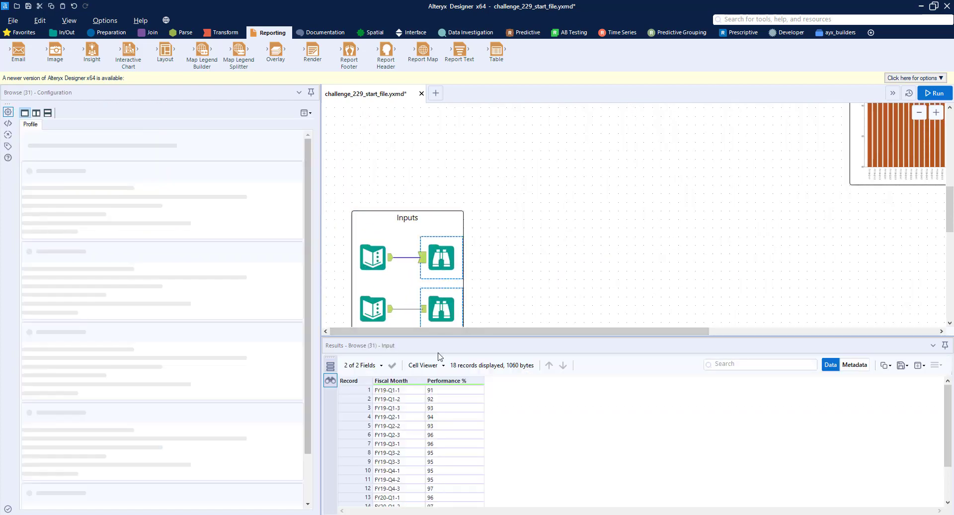
scroll(405, 484, "down", 1)
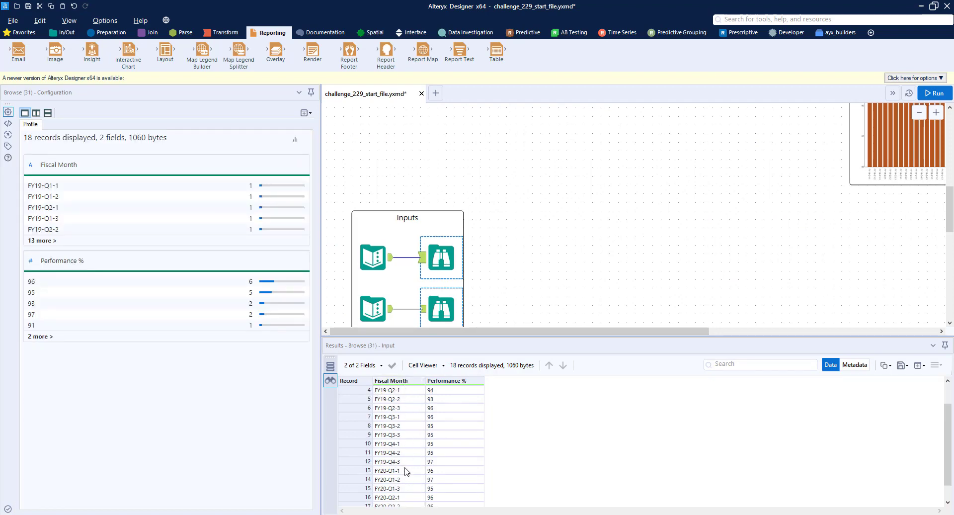
left_click_drag(457, 257, 637, 258)
left_click(108, 32)
left_click_drag(460, 49, 441, 257)
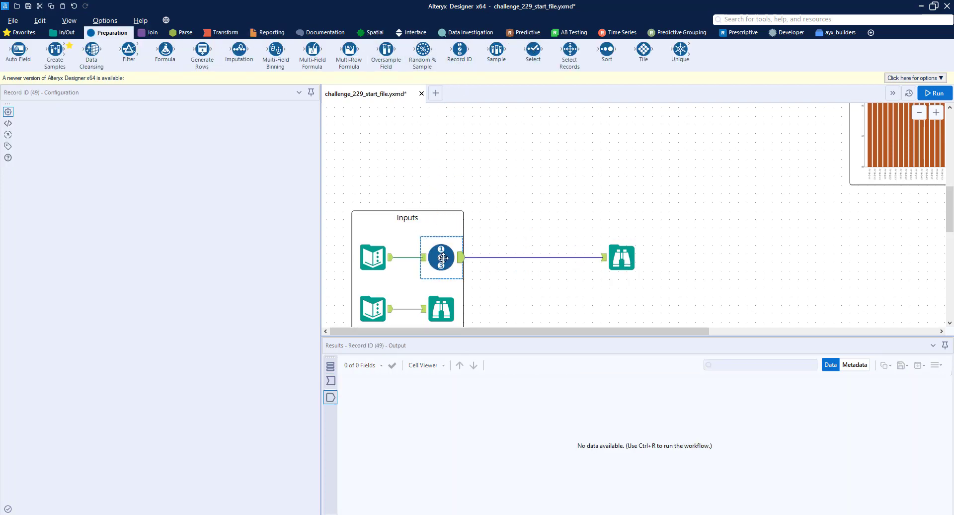
Run the workflow and inspect the first stream's output with the added RecordID field
left_click(931, 95)
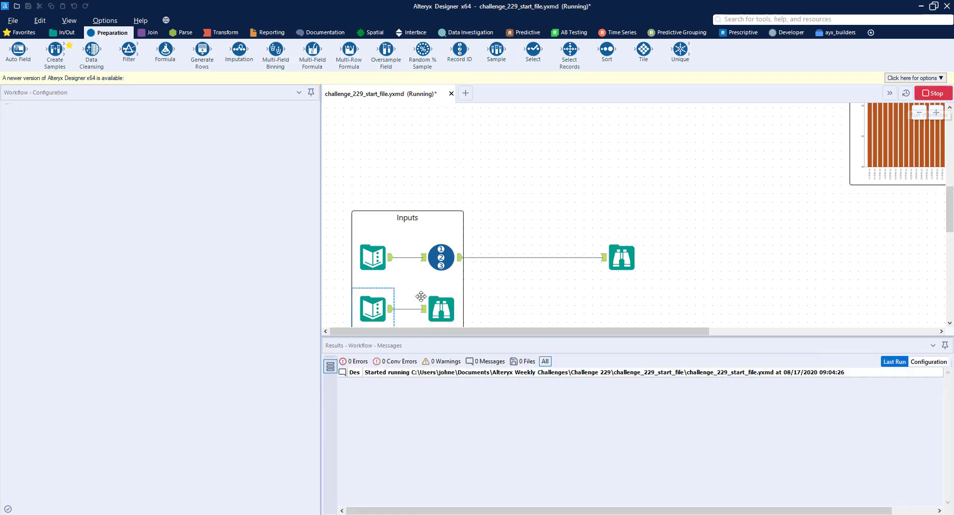
left_click(622, 257)
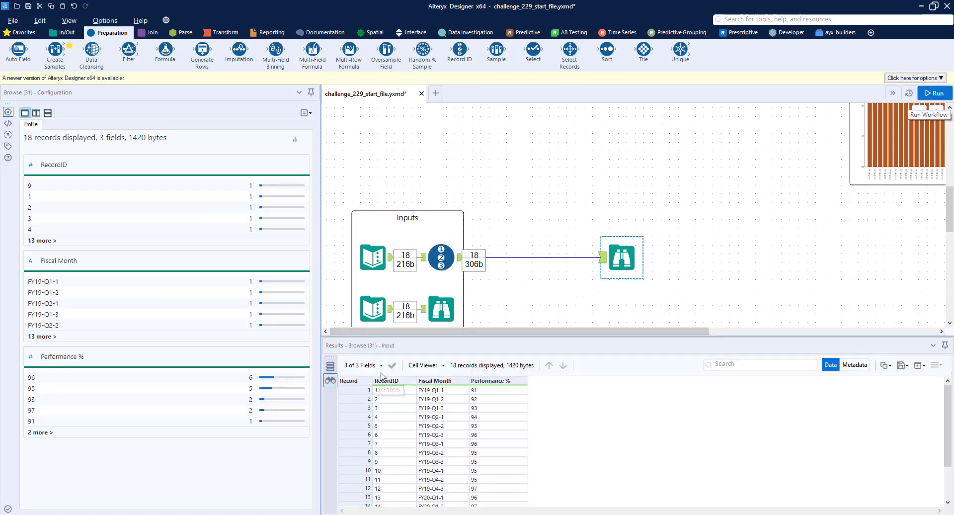
left_click_drag(472, 331, 545, 331)
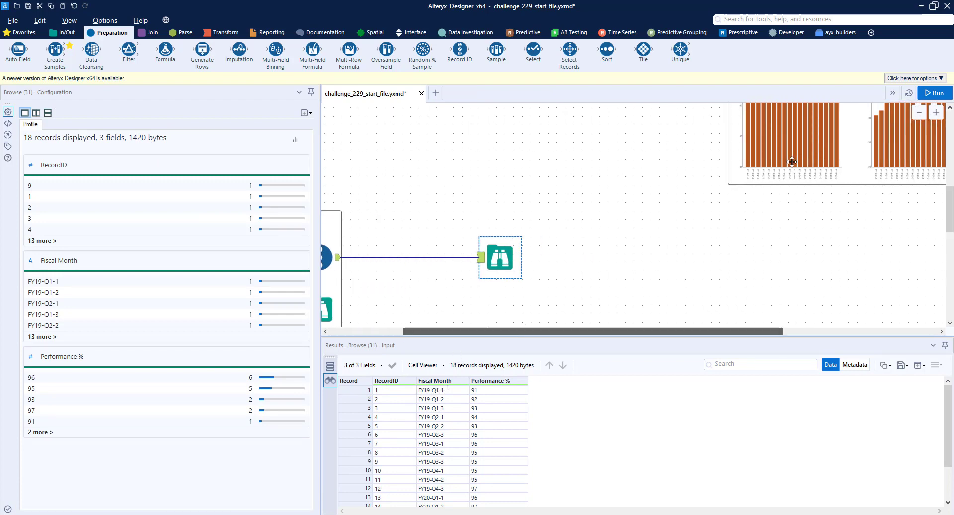
left_click_drag(715, 331, 588, 359)
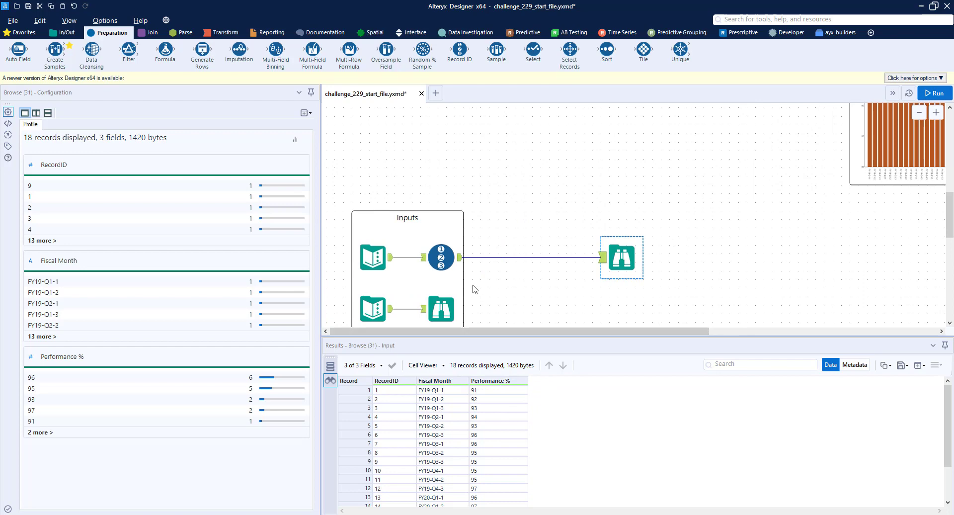
Move the second input's Browse tool outside the Inputs box and insert a Record ID tool before it
scroll(474, 290, "down", 1)
left_click_drag(441, 252, 519, 268)
left_click_drag(479, 60, 441, 250)
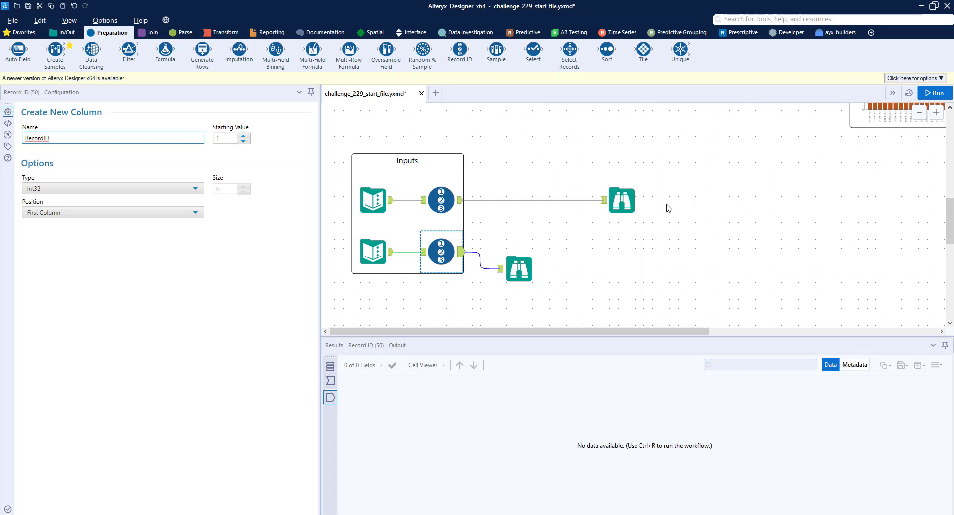
Insert a Formula tool after the first Record ID that creates a column named Set with the expression "Set 1"
left_click_drag(167, 52, 510, 197)
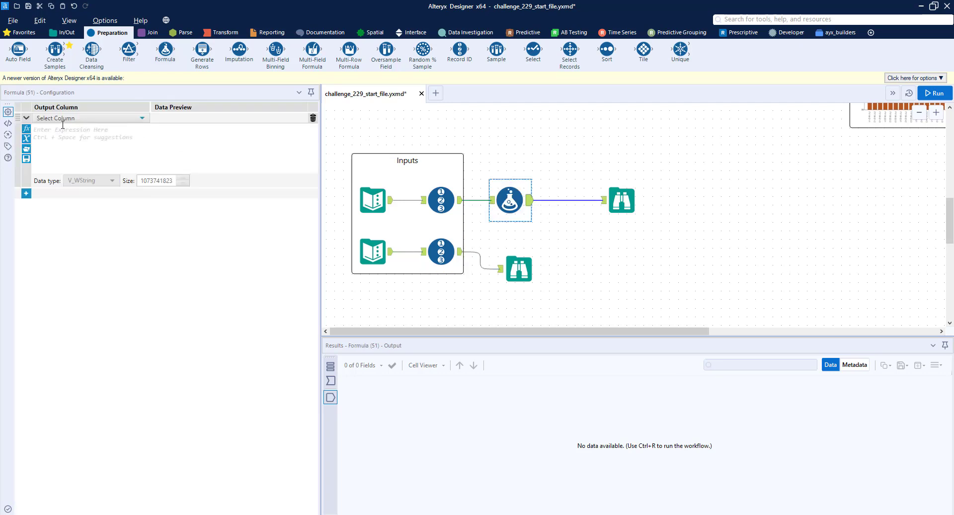
left_click(67, 119)
left_click(71, 129)
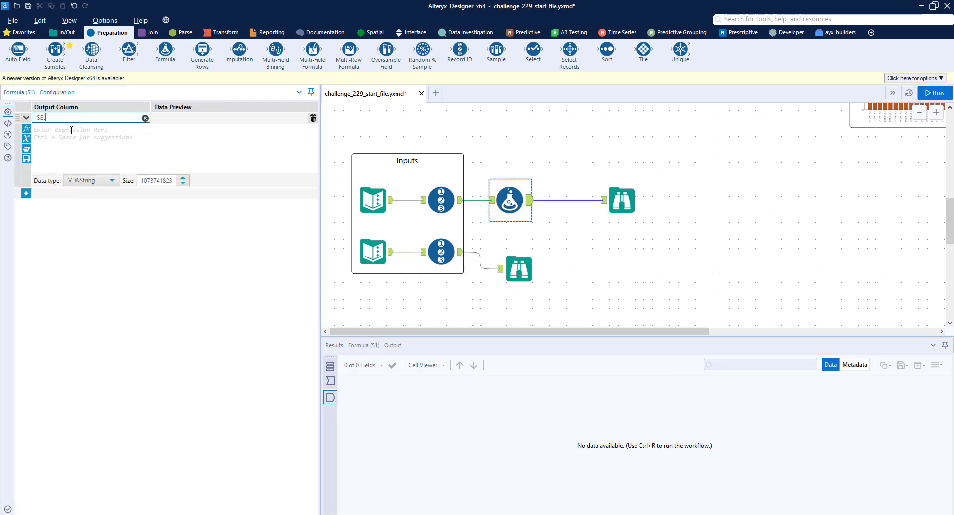
left_click(71, 130)
type("\"s")
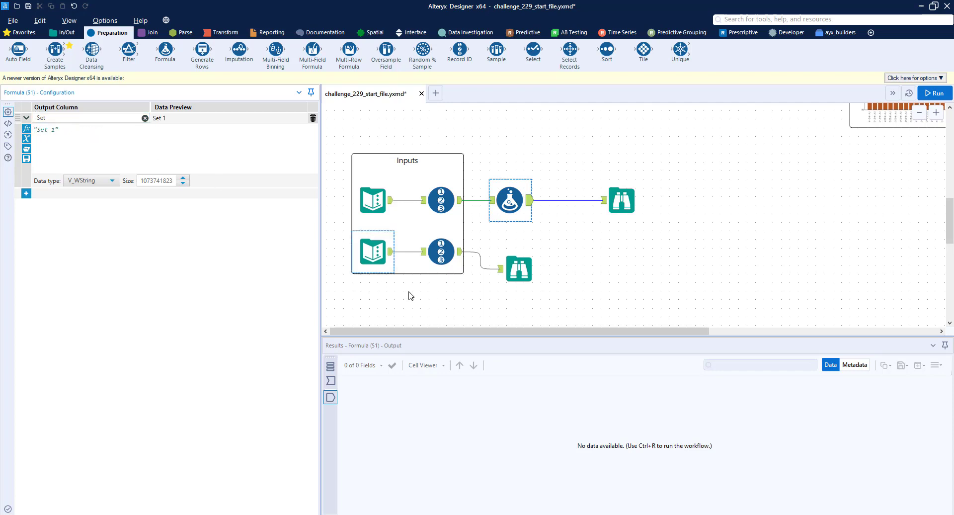
Insert a Formula tool after the second Record ID that creates a column named Set with the expression "Set 2"
left_click_drag(167, 48, 509, 259)
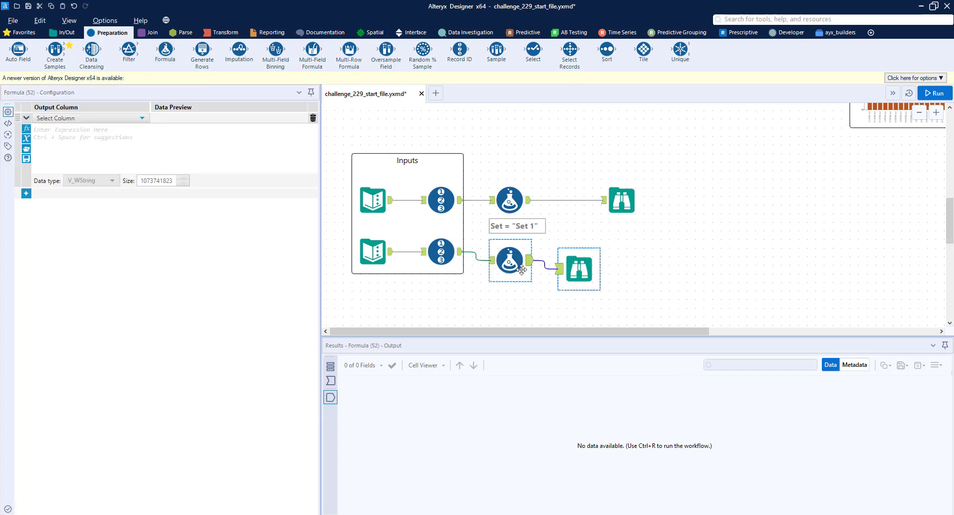
left_click(105, 119)
left_click(104, 129)
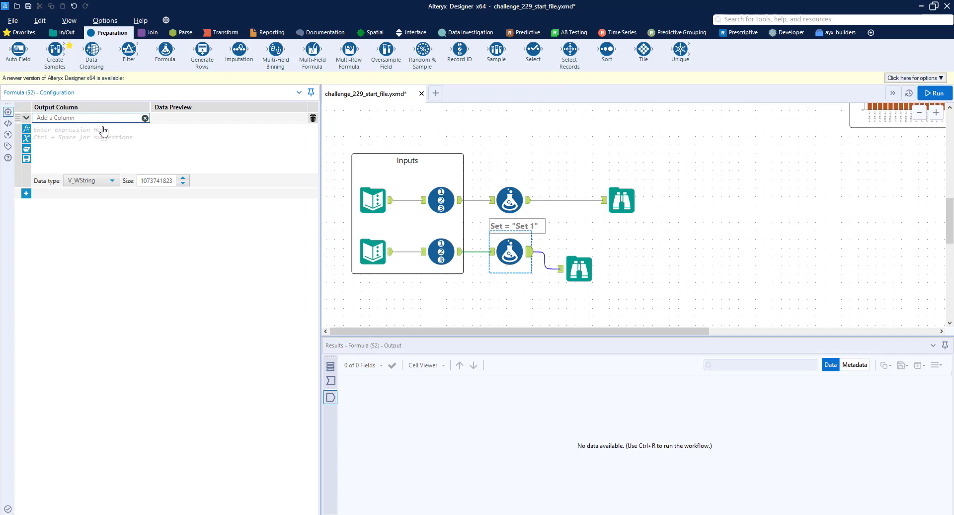
left_click(105, 133)
type("\"Set 2")
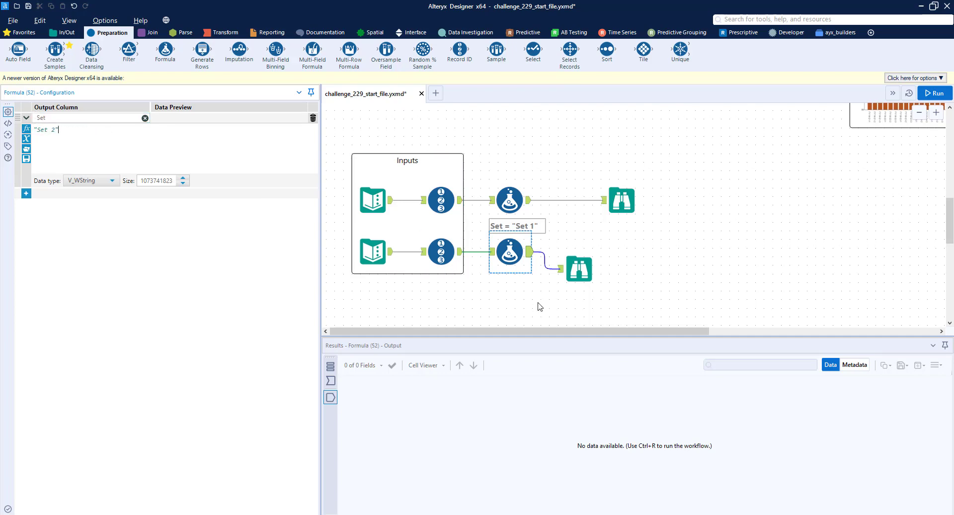
Delete the second stream's Browse tool and combine both Formula outputs in a Union tool placed before the remaining Browse
left_click(575, 270)
right_click(577, 271)
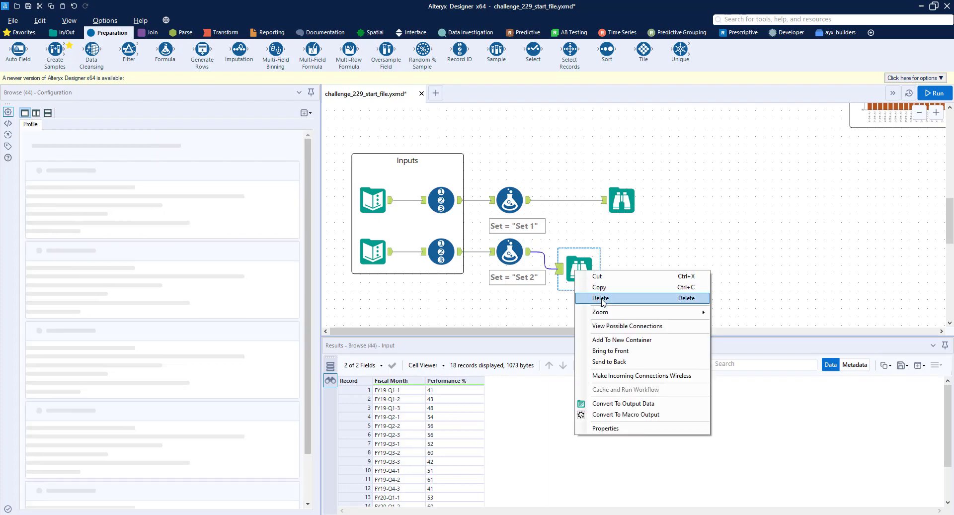
left_click(547, 221)
left_click(148, 33)
left_click_drag(239, 50, 578, 202)
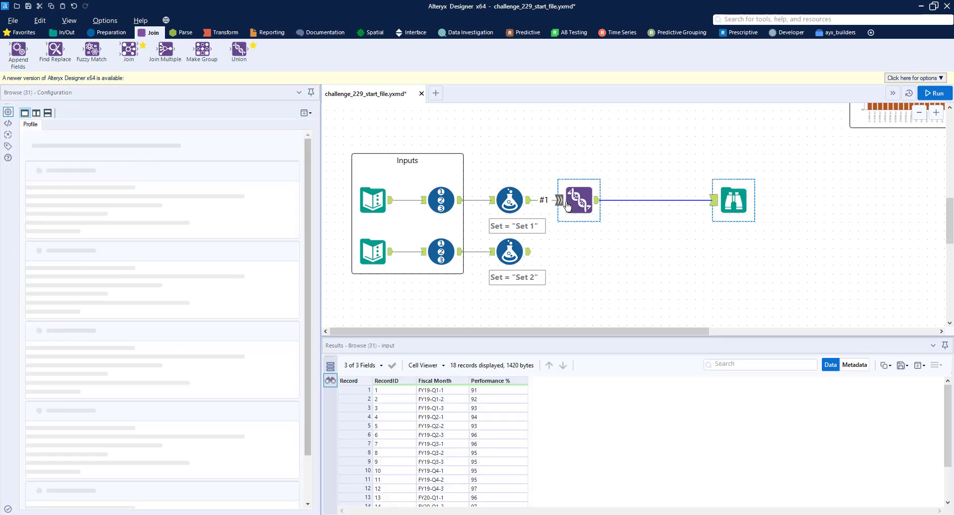
left_click_drag(528, 251, 587, 200)
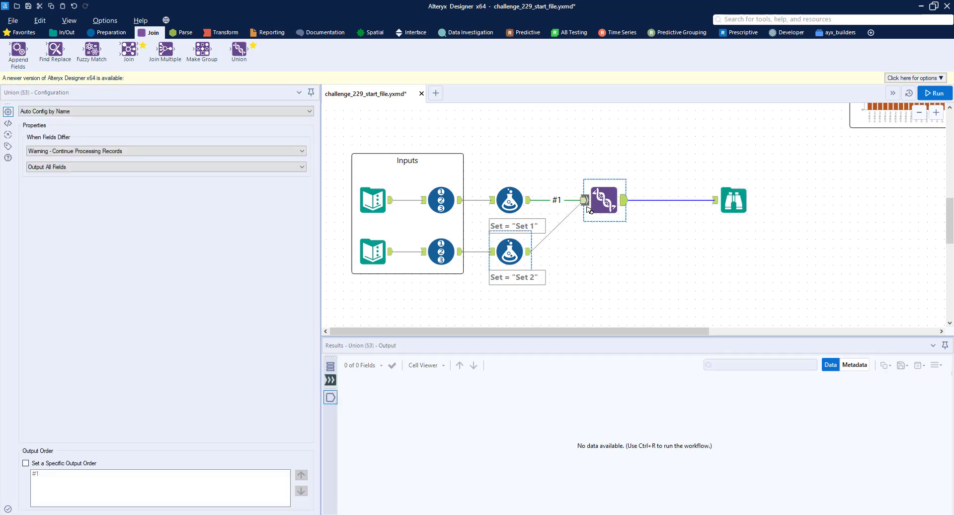
Run the workflow and inspect the unioned records, checking the RecordID restart, the Set labels and the data type of Performance %
left_click(931, 93)
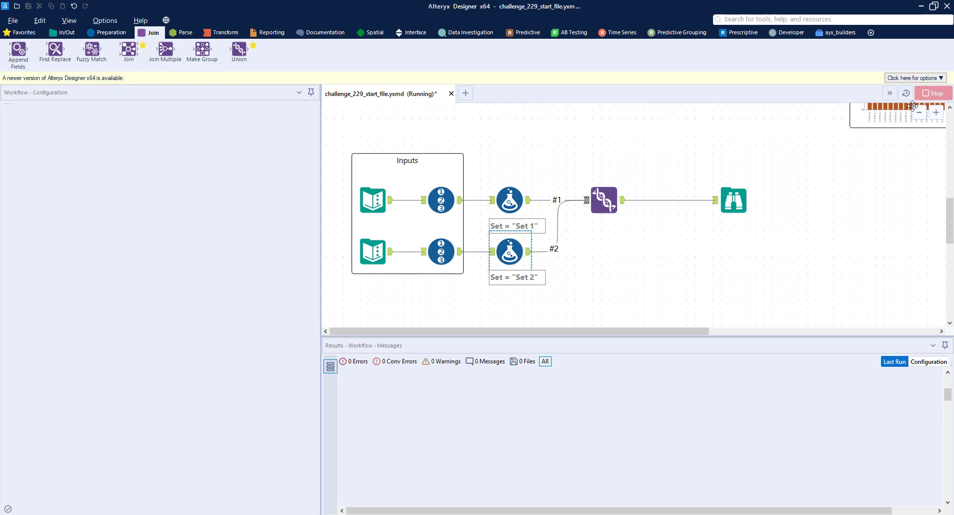
left_click(734, 200)
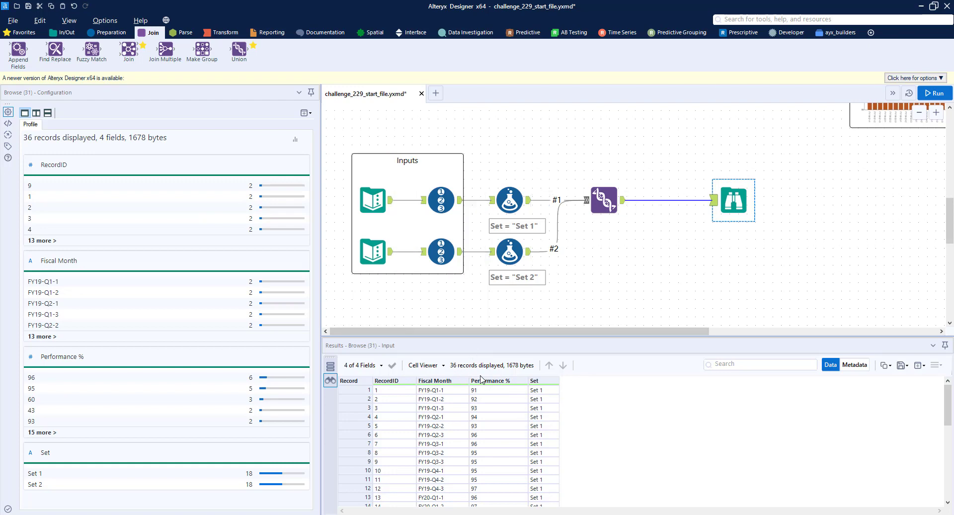
scroll(485, 420, "down", 5)
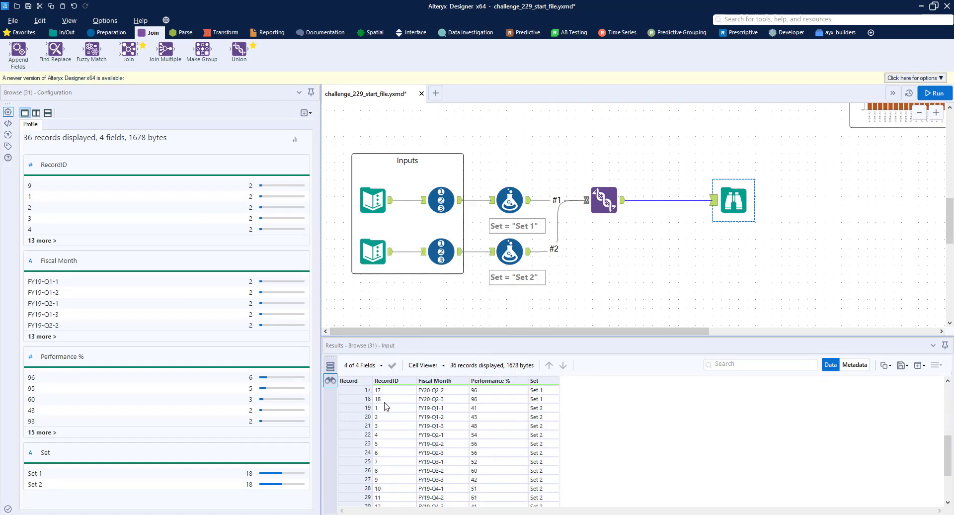
left_click_drag(385, 399, 386, 407)
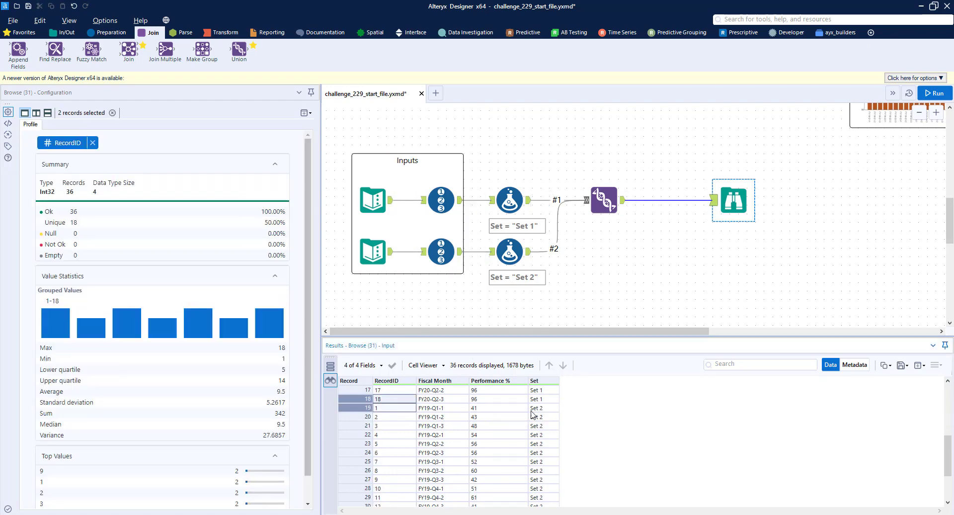
left_click_drag(546, 399, 547, 408)
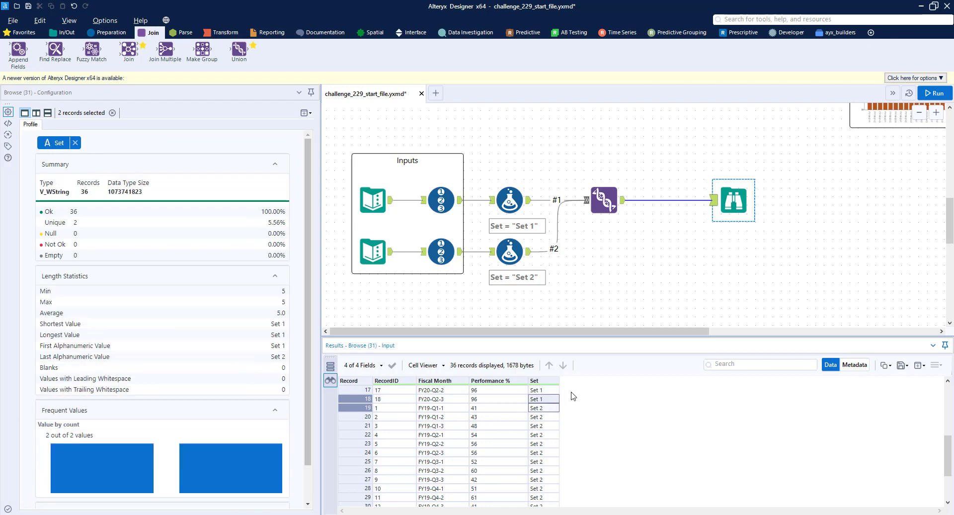
left_click(485, 381)
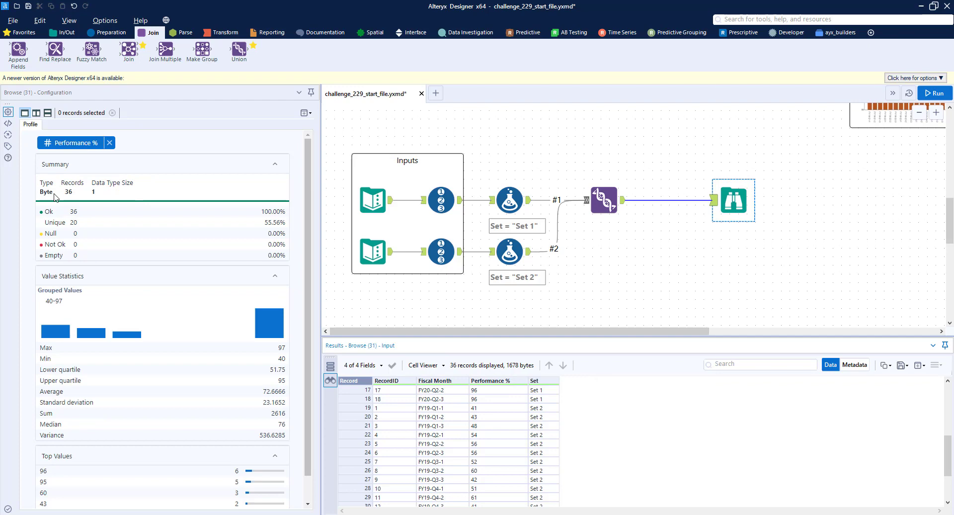
left_click_drag(52, 193, 40, 192)
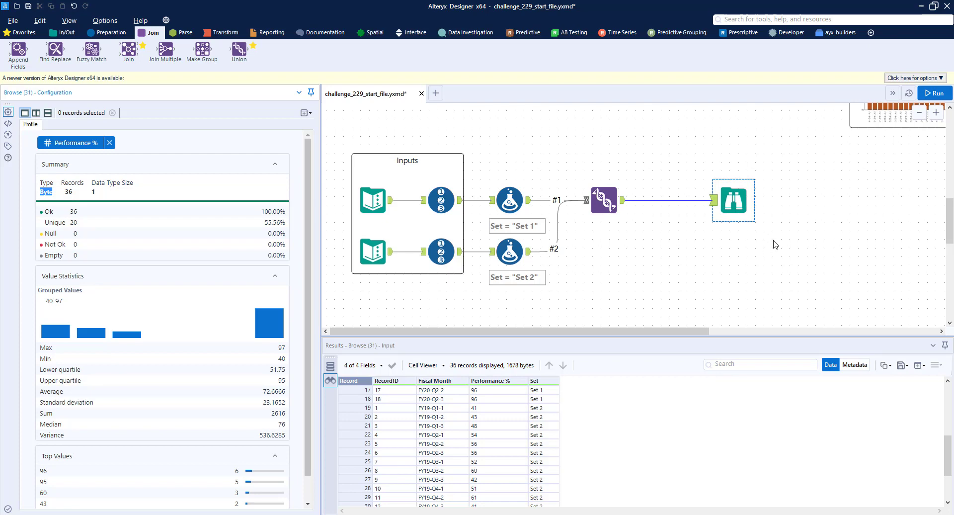
Examine the Calculating Trend Lines formulas for X, Y, m and b and compare them with the example Performance Charts
scroll(775, 245, "up", 5)
left_click_drag(694, 333, 869, 332)
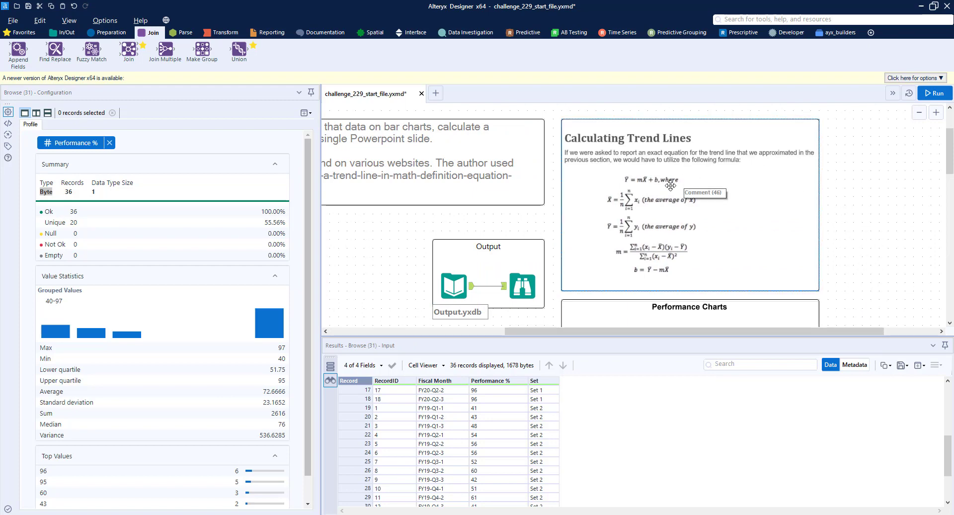
scroll(671, 193, "up", 2)
scroll(671, 194, "up", 1)
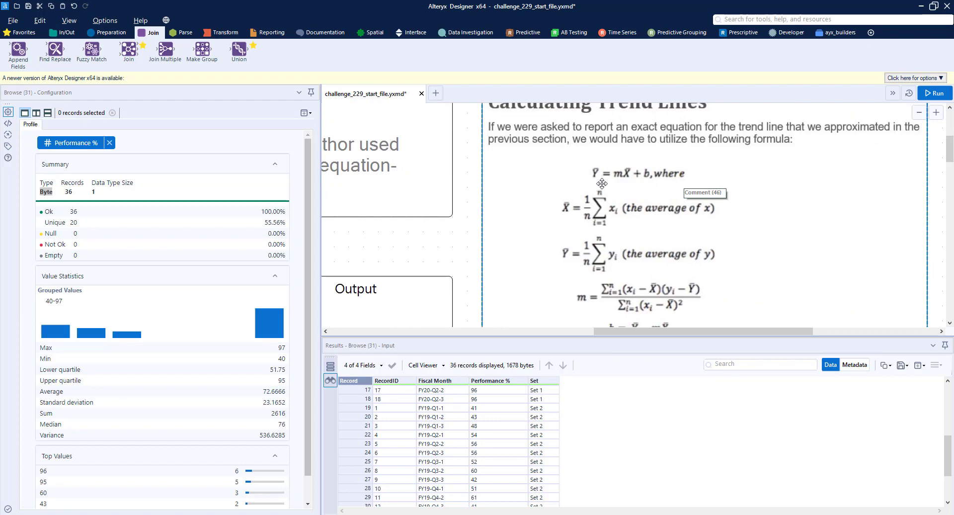
scroll(627, 166, "up", 2)
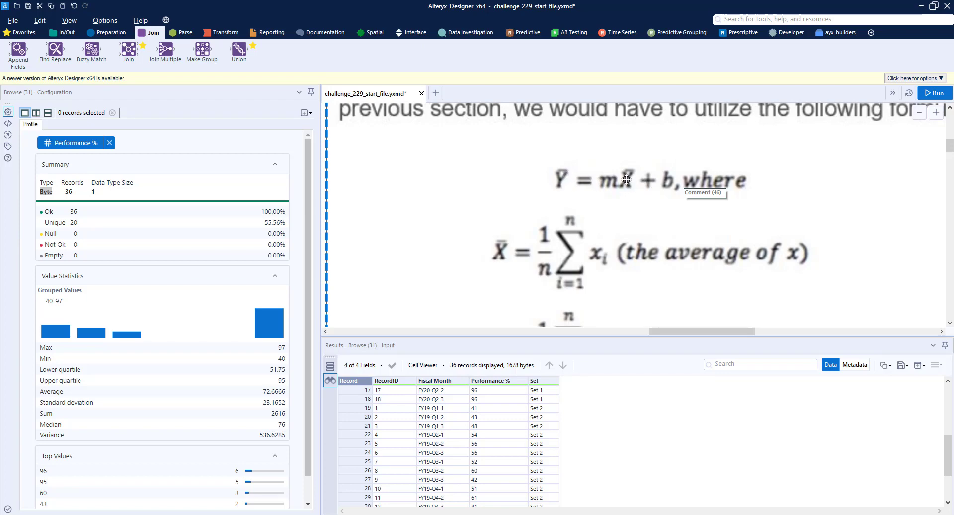
scroll(626, 180, "down", 1)
scroll(616, 192, "down", 2)
scroll(597, 203, "down", 3)
scroll(571, 219, "up", 2)
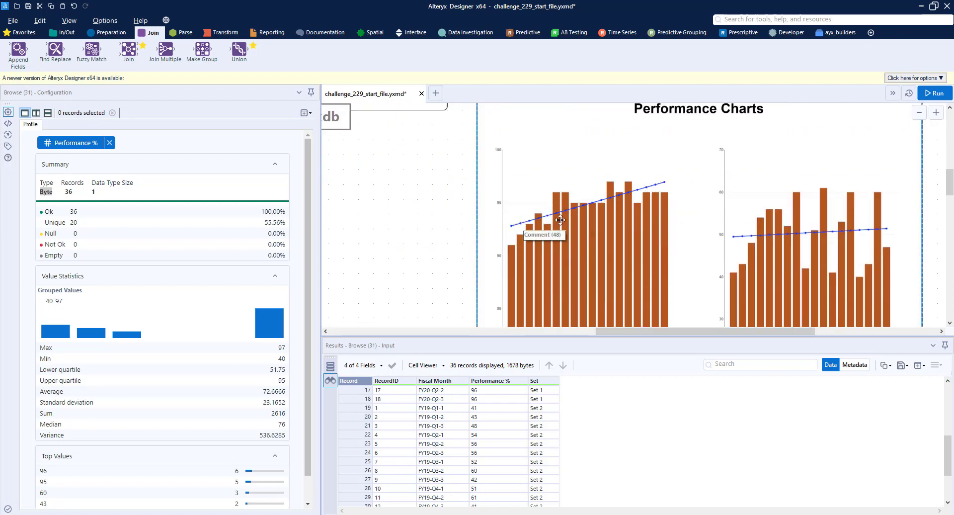
scroll(617, 205, "up", 5)
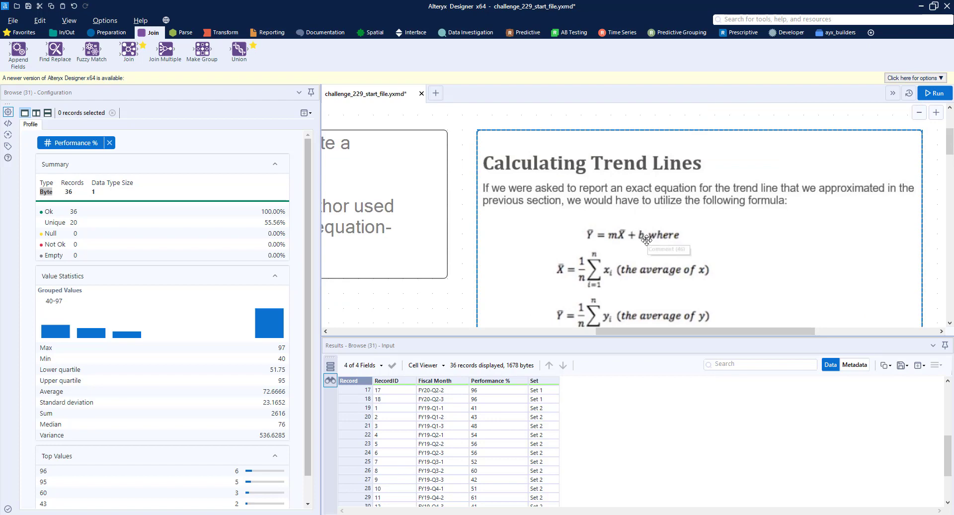
scroll(653, 243, "down", 5)
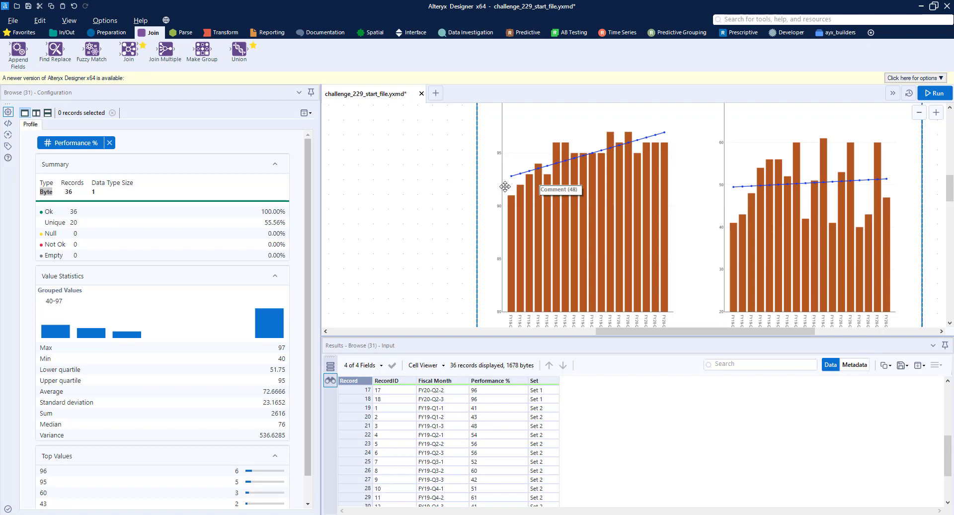
scroll(495, 190, "down", 3)
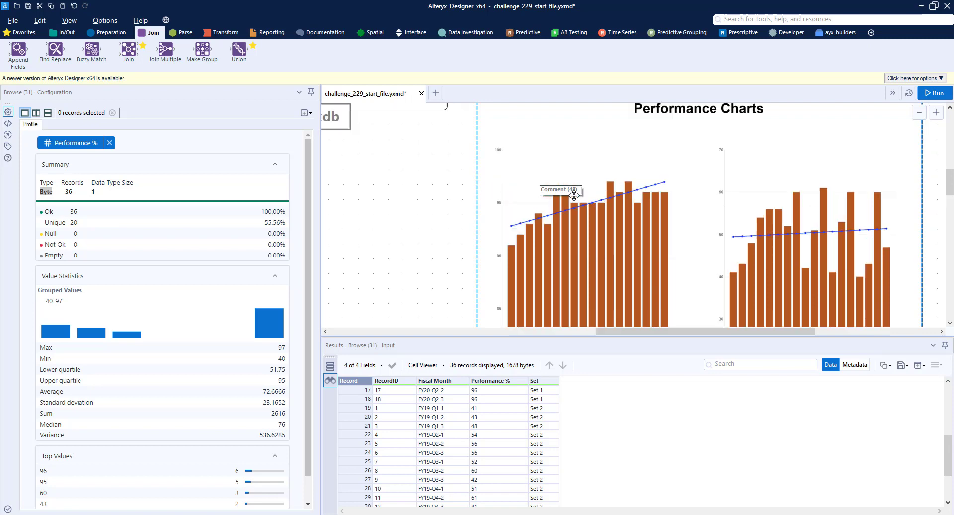
scroll(654, 210, "up", 4)
scroll(654, 209, "up", 1)
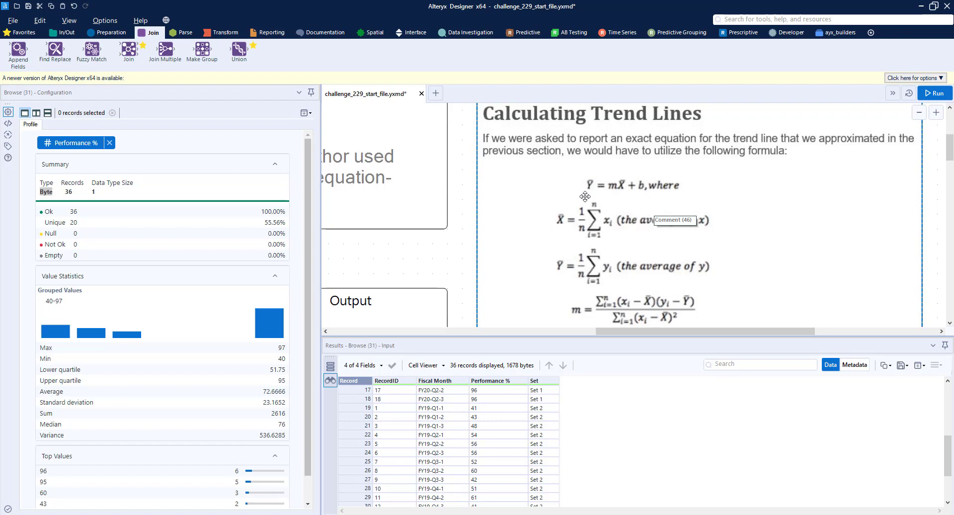
scroll(605, 187, "down", 1)
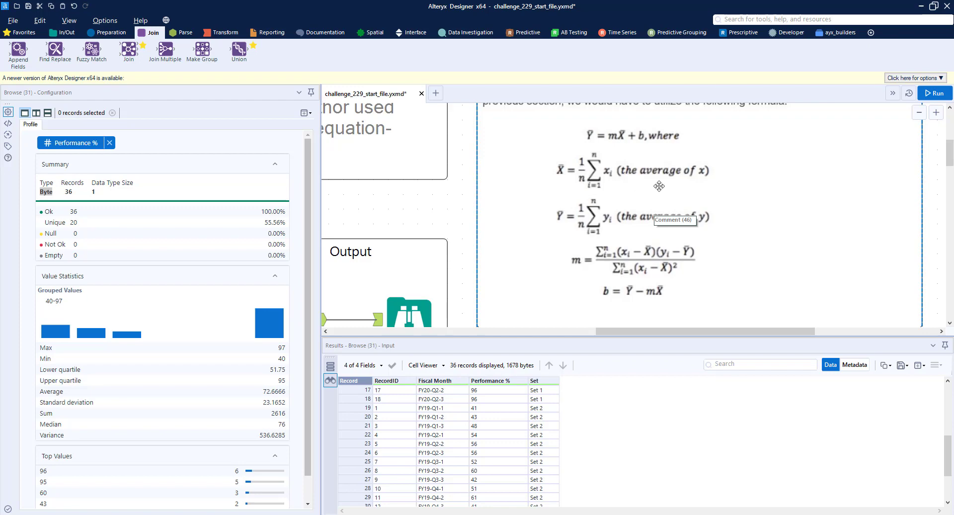
Connect a Summarize tool to the Union output as a second branch and group it by Set
left_click_drag(666, 328, 476, 271)
scroll(476, 270, "down", 5)
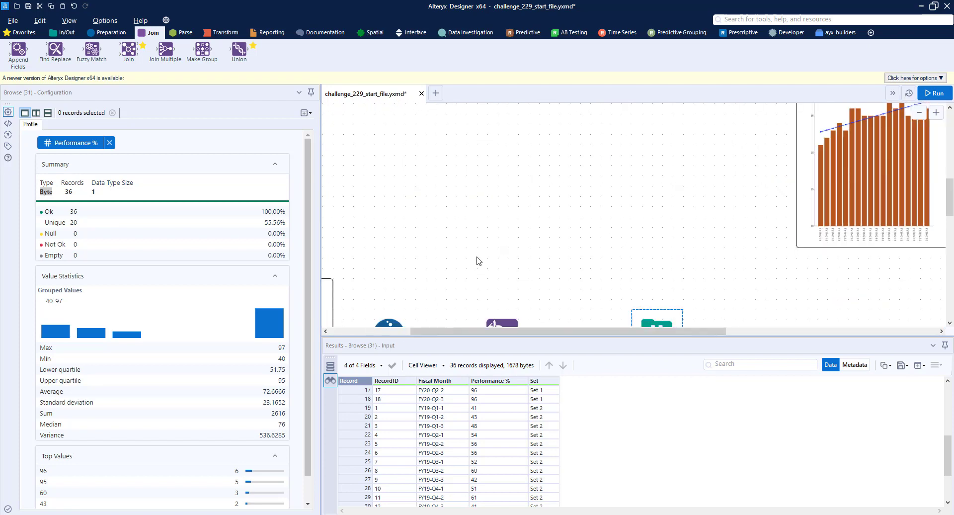
left_click(227, 32)
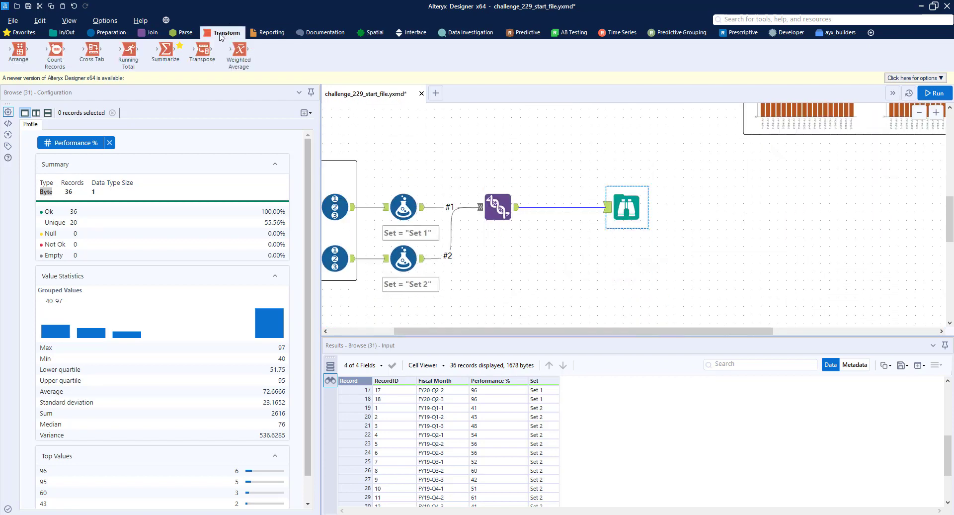
left_click_drag(169, 49, 562, 257)
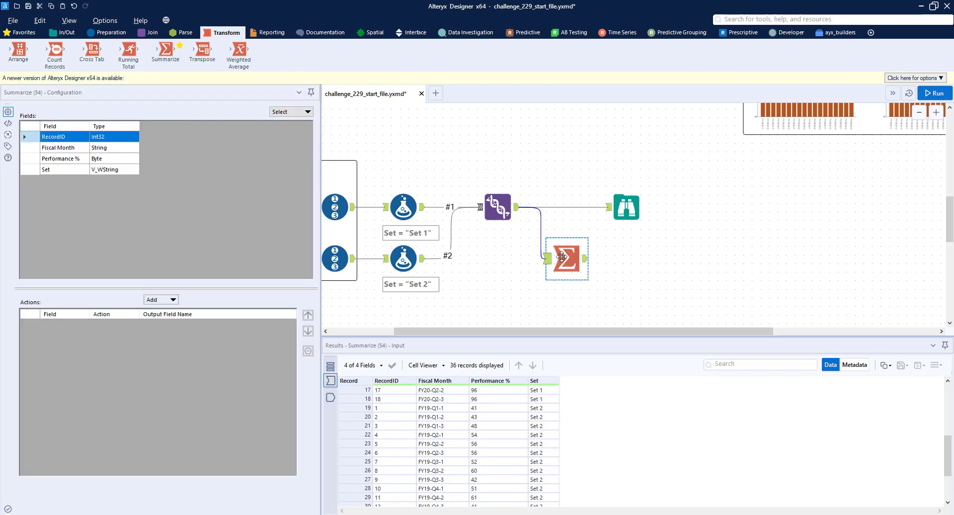
left_click(70, 169)
left_click(164, 299)
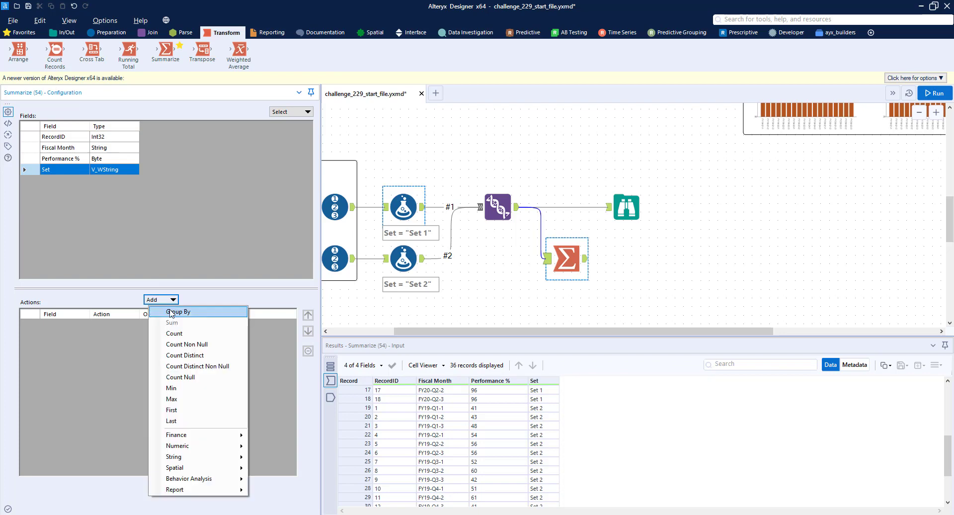
left_click(171, 313)
Add Average actions for RecordID and Performance % to the Summarize tool
left_click(65, 139)
left_click(74, 159, "ctrl")
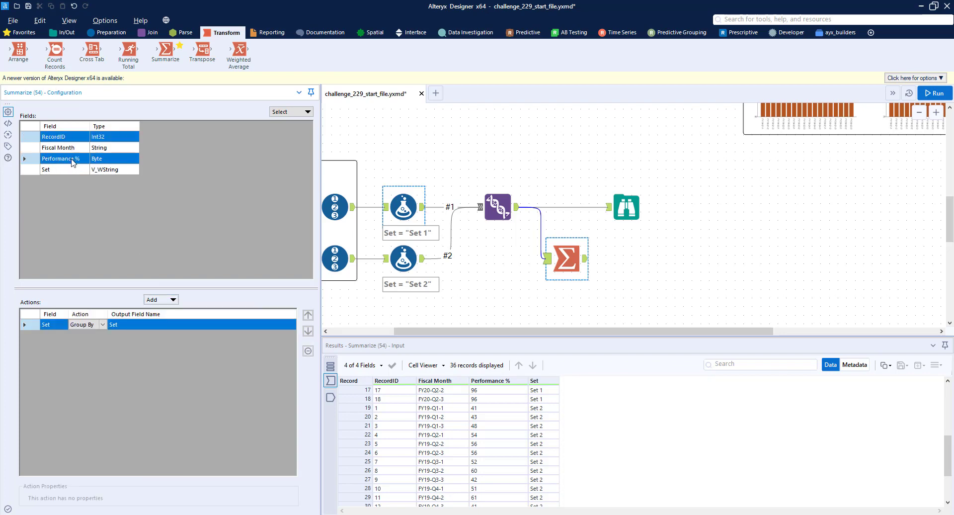
left_click(161, 299)
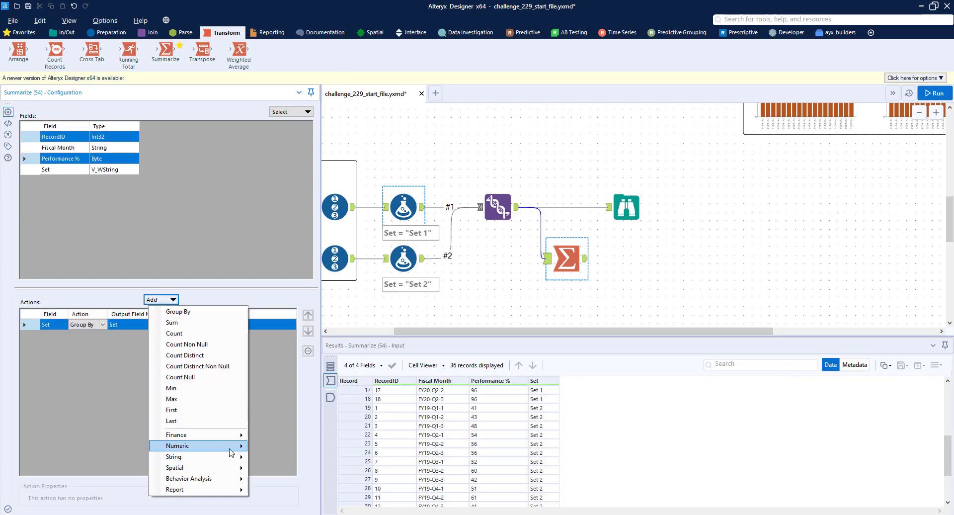
mouse_move(231, 453)
left_click(293, 390)
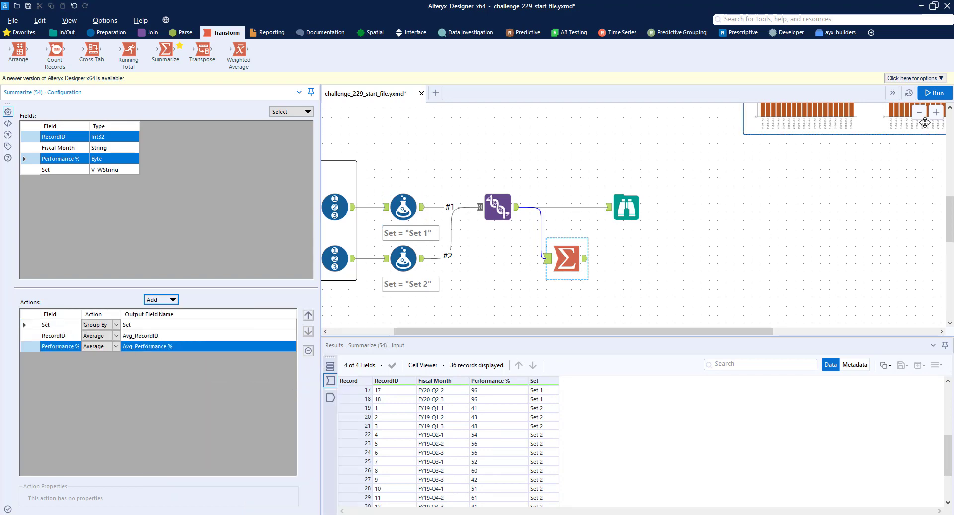
Run the workflow and check the average RecordID and Performance % for each set in the Summarize output
left_click(934, 93)
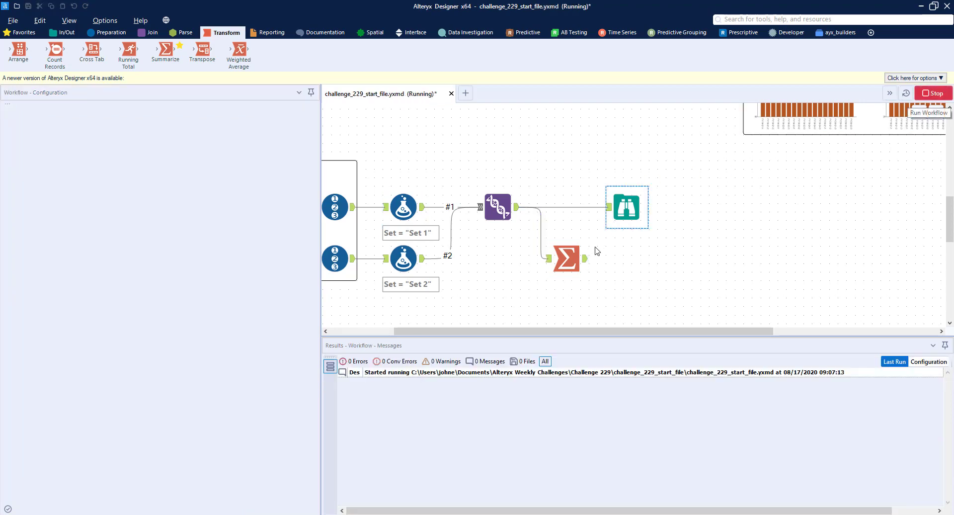
left_click(579, 269)
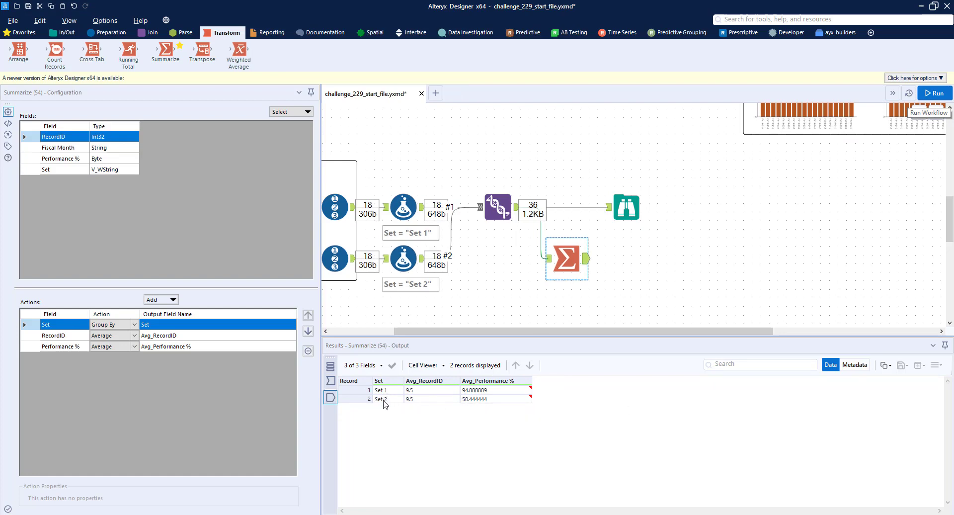
left_click_drag(423, 394, 425, 398)
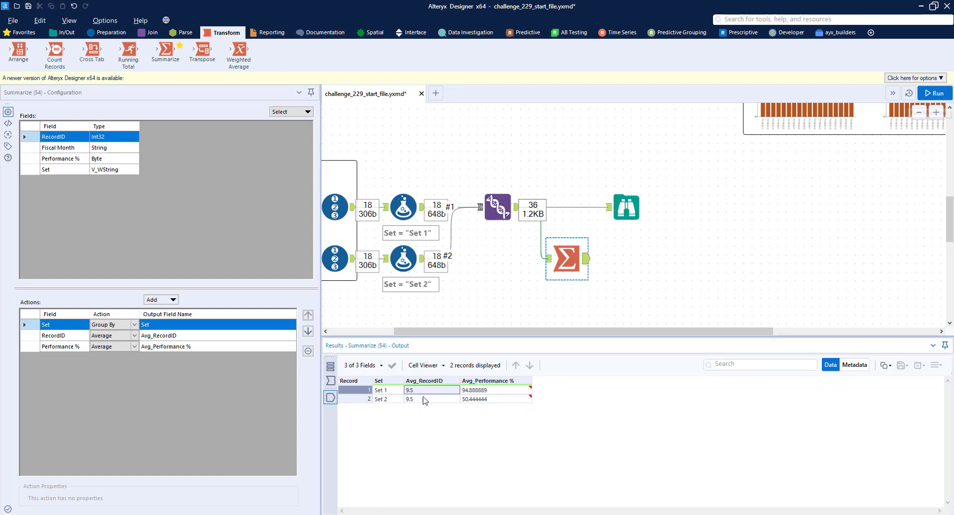
left_click(505, 391)
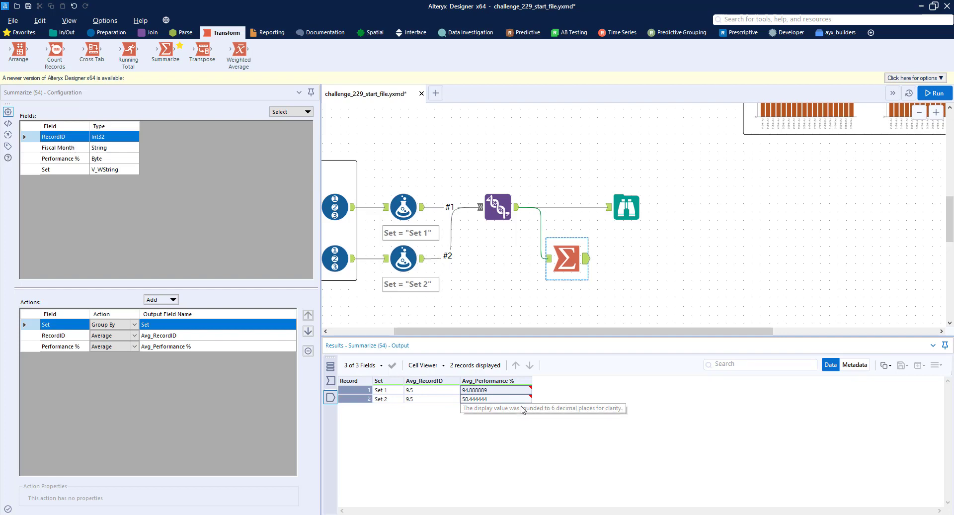
Move the Browse tool farther right from the Union to make room, and select the Summarize tool
left_click(625, 211)
left_click_drag(685, 206, 737, 208)
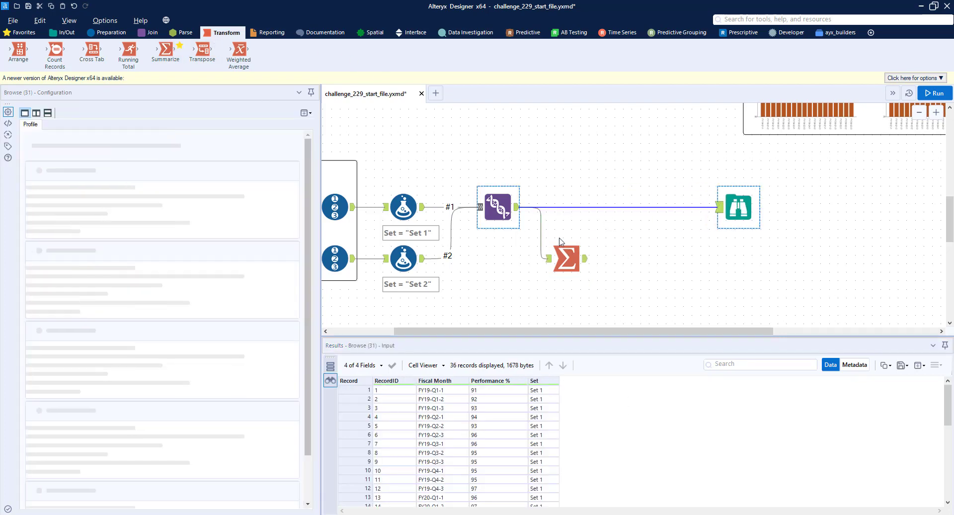
left_click(575, 269)
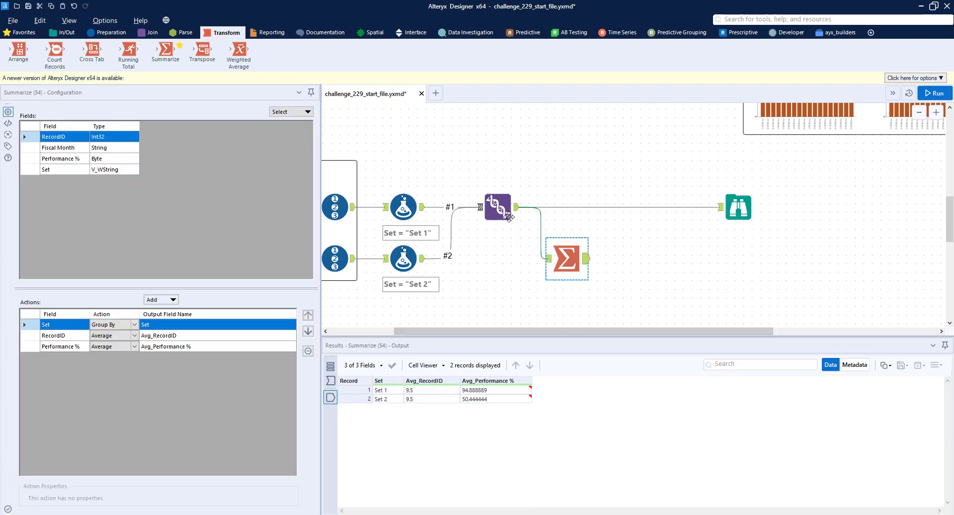
Insert a Join tool between the Union and the Browse tool, and connect the Summarize output to its right input
left_click(731, 215)
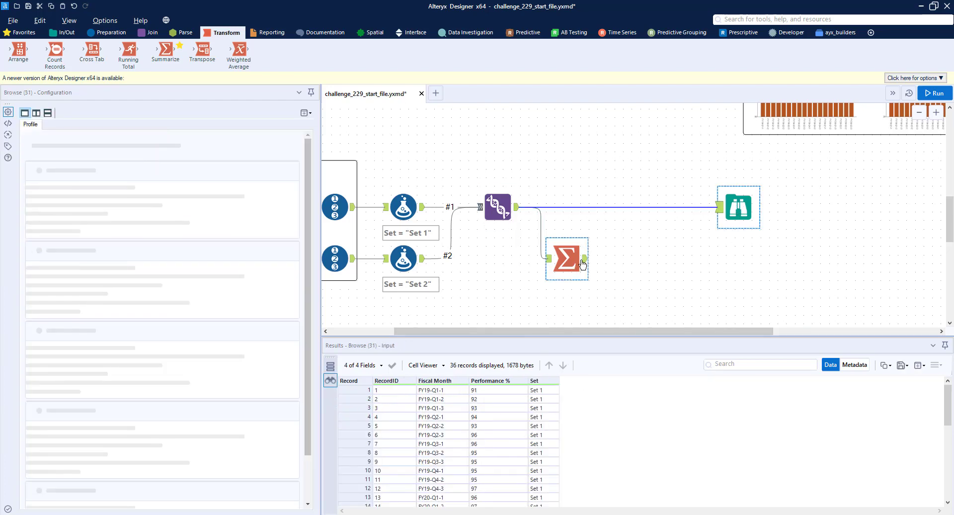
left_click(152, 32)
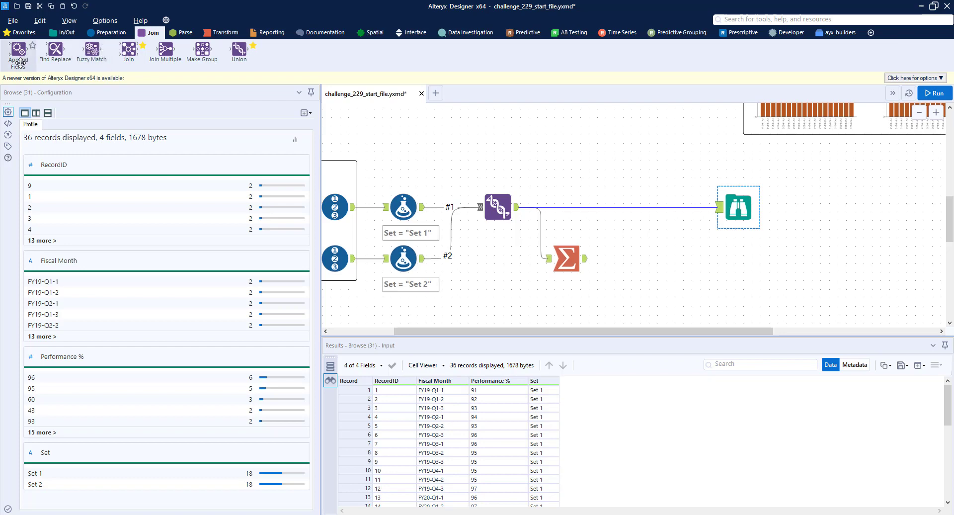
left_click_drag(133, 58, 625, 208)
left_click_drag(586, 259, 610, 216)
left_click(627, 213)
Match both inputs of the Join on the Set field and exclude the right input's duplicate Set field
left_click(75, 145)
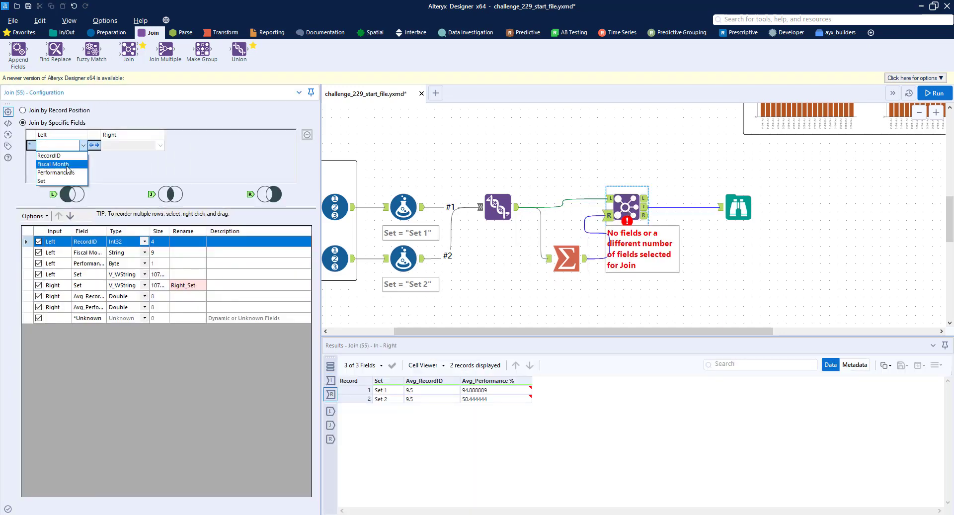
left_click(60, 181)
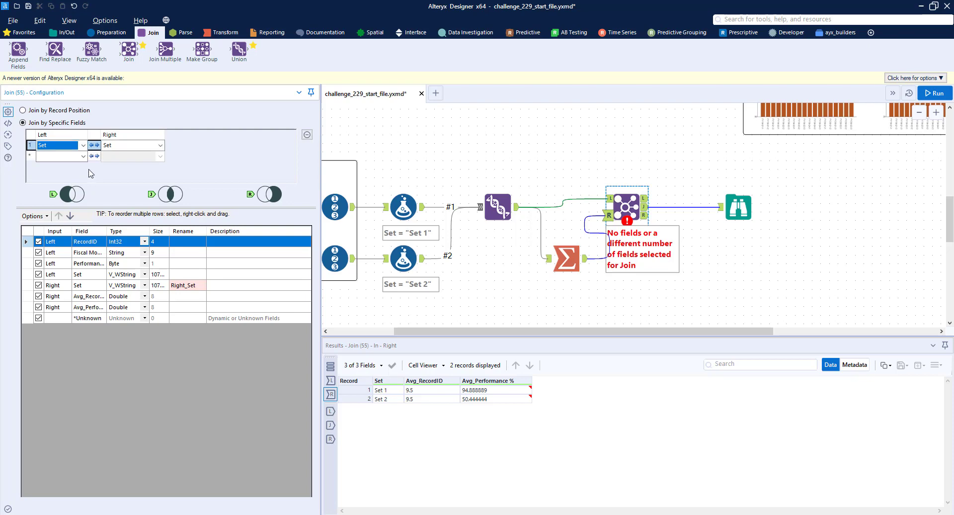
left_click(39, 285)
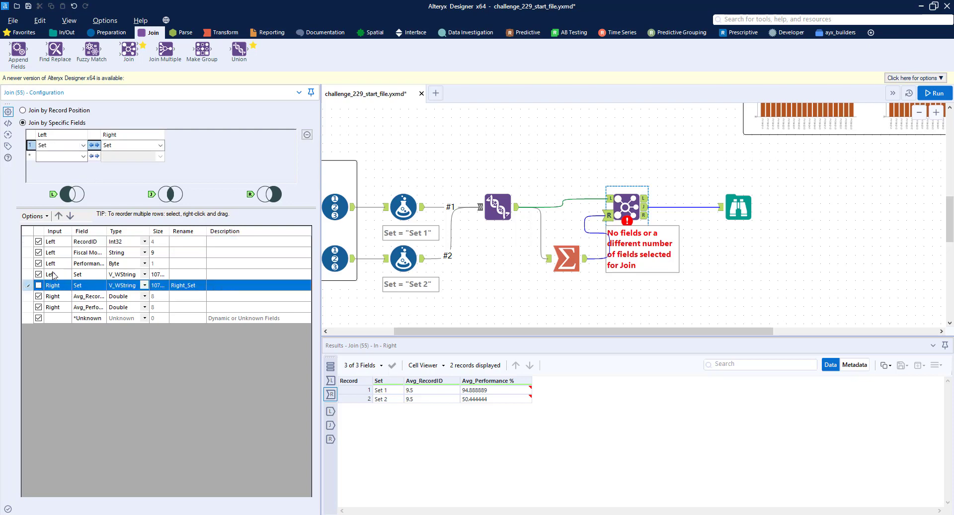
Move the left input's Set field to the first position in the Join's field order
left_click(54, 275)
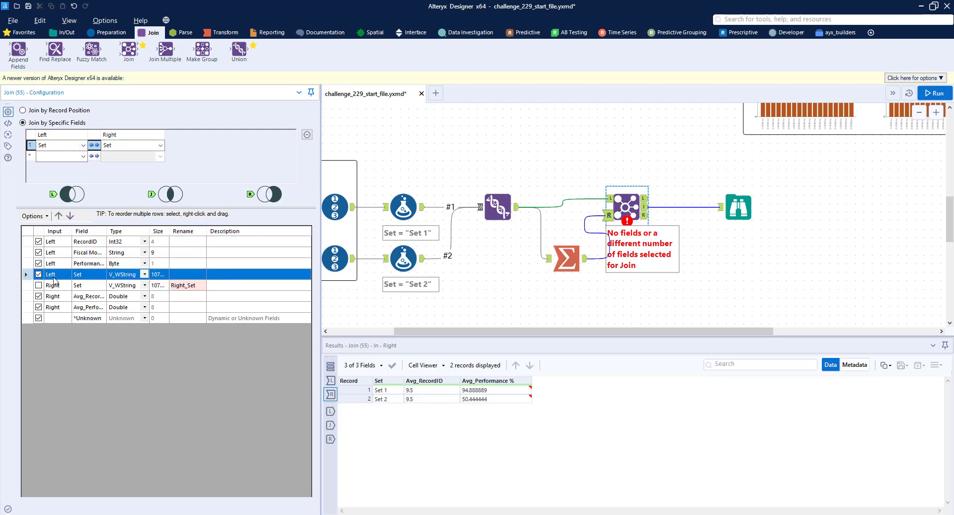
left_click(58, 215)
left_click(58, 215)
left_click(58, 215)
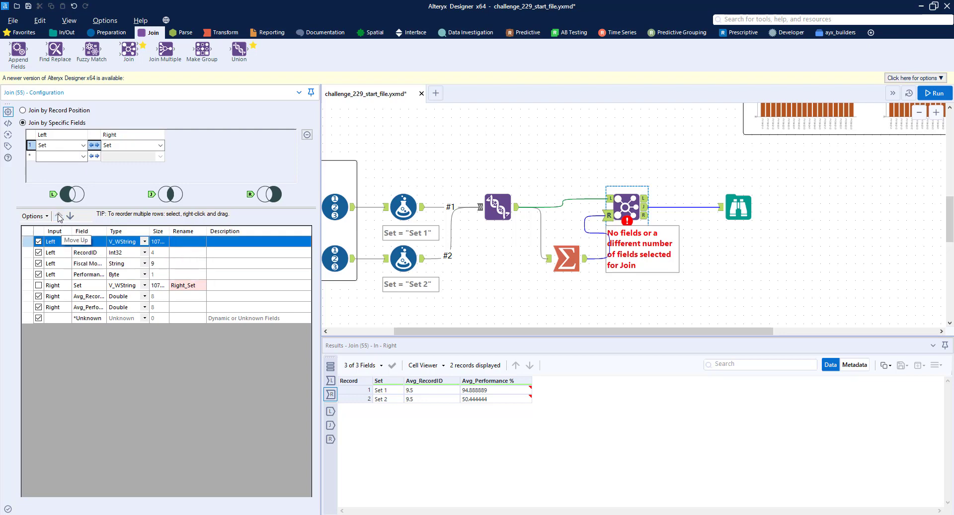
Run the workflow and check the joined Avg_RecordID and Avg_Performance % values for both sets in the Browse tool
left_click(934, 93)
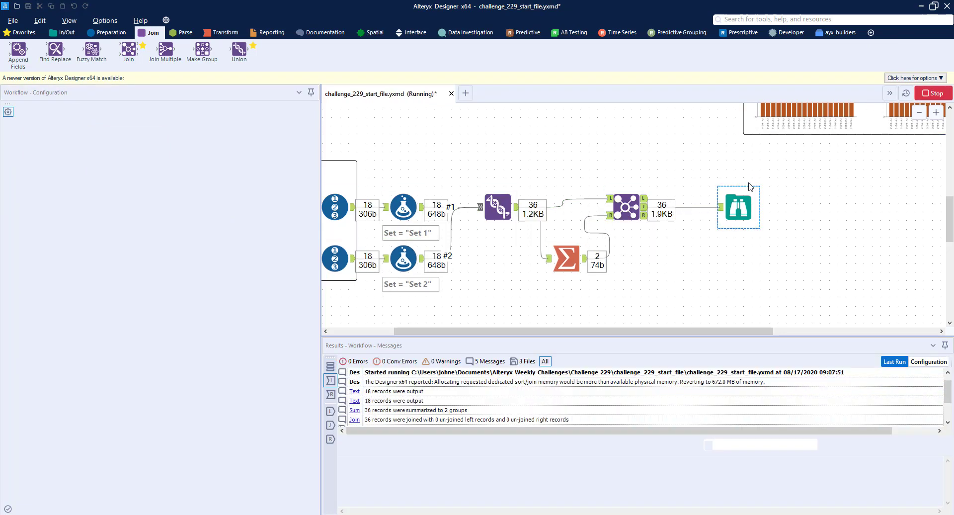
left_click(739, 207)
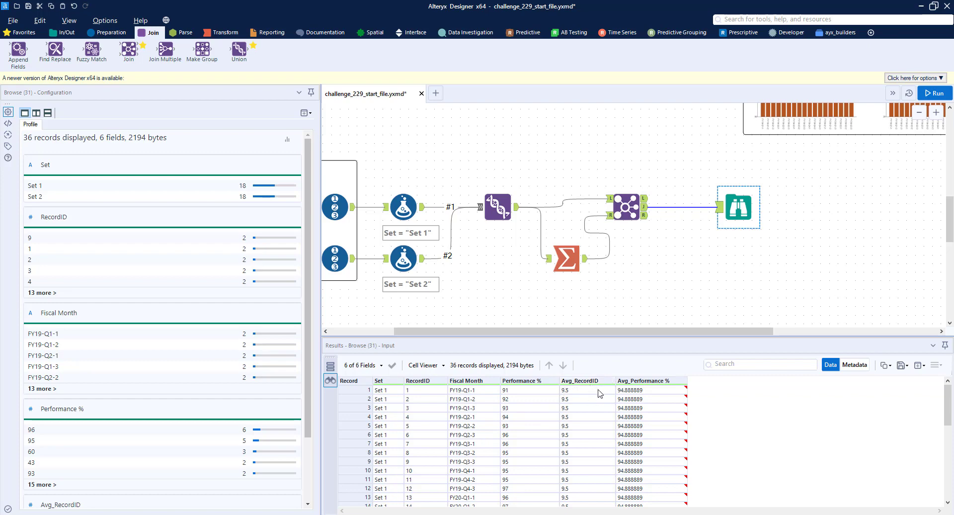
left_click_drag(599, 394, 642, 390)
scroll(648, 432, "down", 2)
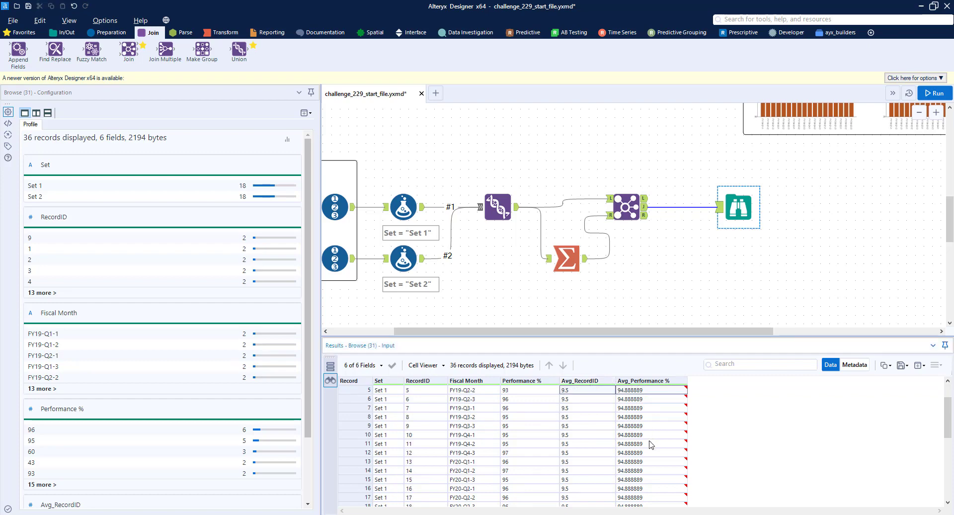
scroll(616, 473, "down", 2)
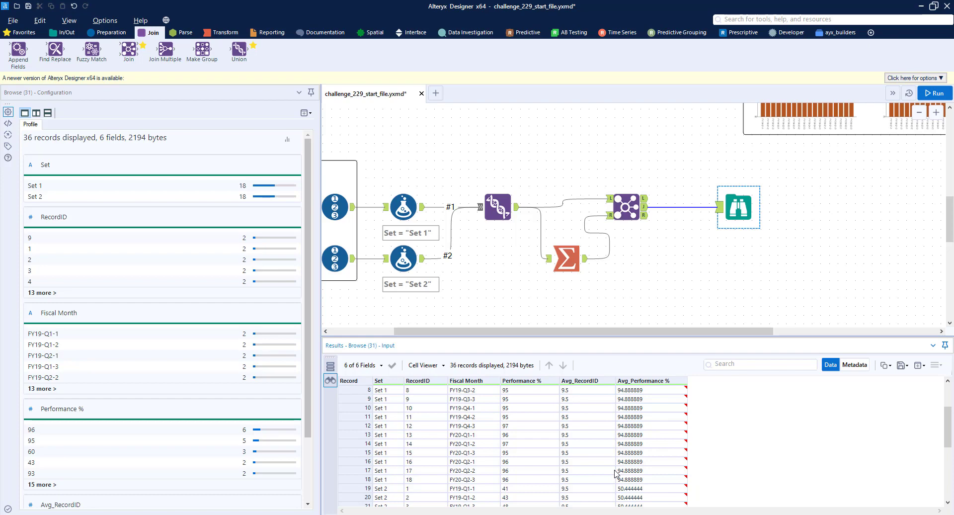
left_click_drag(598, 490, 641, 503)
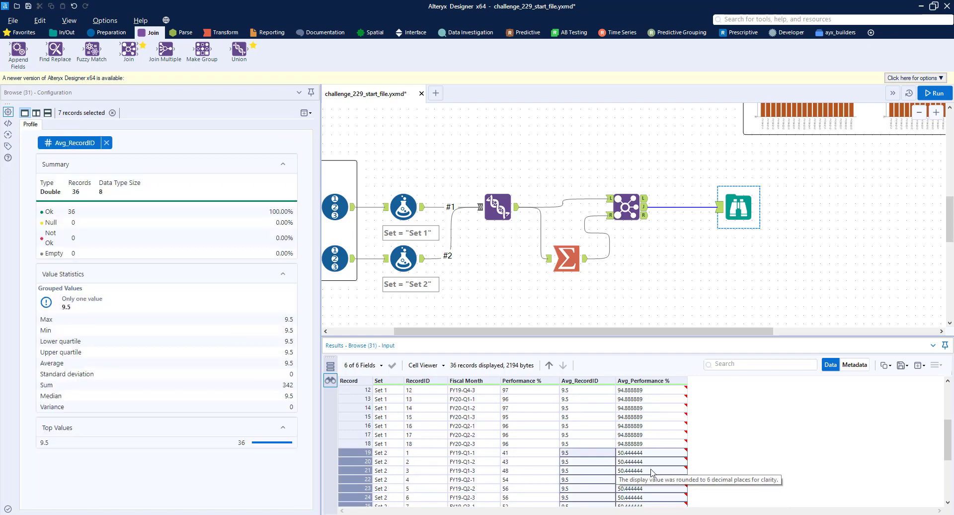
Move the Browse tool farther right and insert a Formula tool between it and the Join
left_click_drag(742, 204, 823, 209)
left_click(105, 21)
left_click(115, 22)
left_click(106, 33)
left_click_drag(165, 49, 710, 202)
Examine the slope and intercept equations in the Calculating Trend Lines comment and compare them with the available fields
scroll(857, 206, "up", 5)
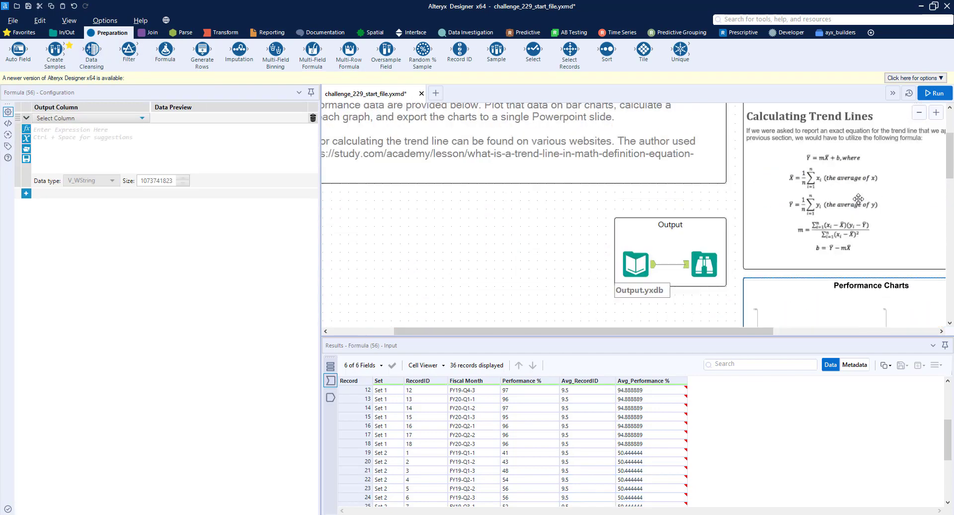
scroll(733, 224, "right", 3)
scroll(667, 201, "up", 3)
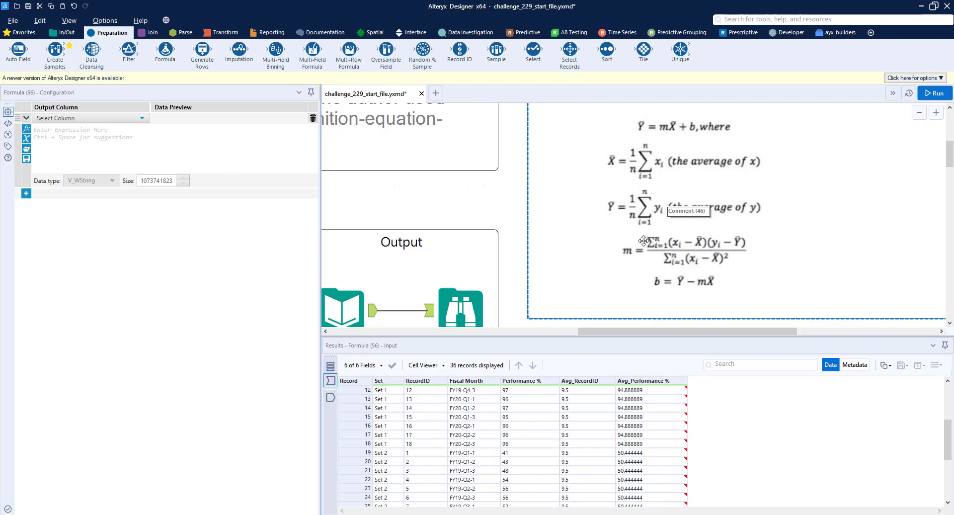
scroll(727, 253, "up", 2)
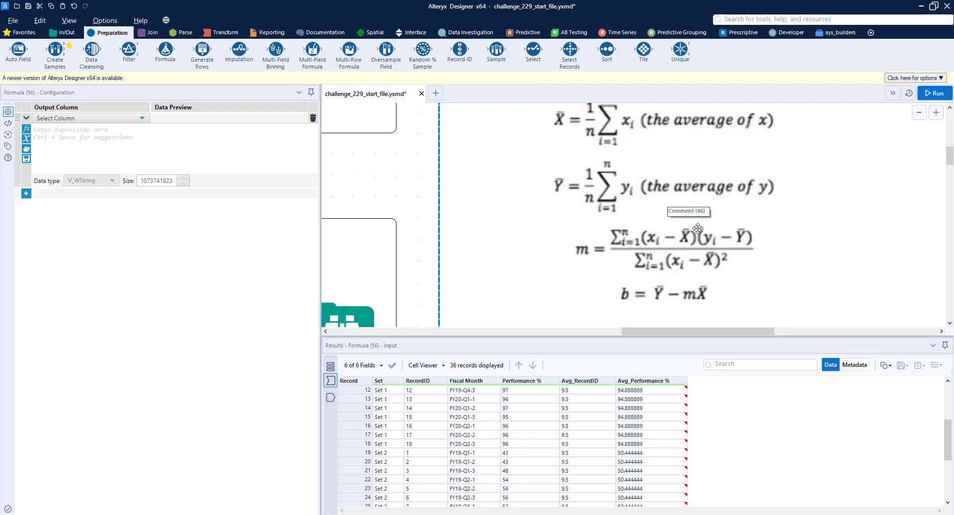
left_click(700, 393)
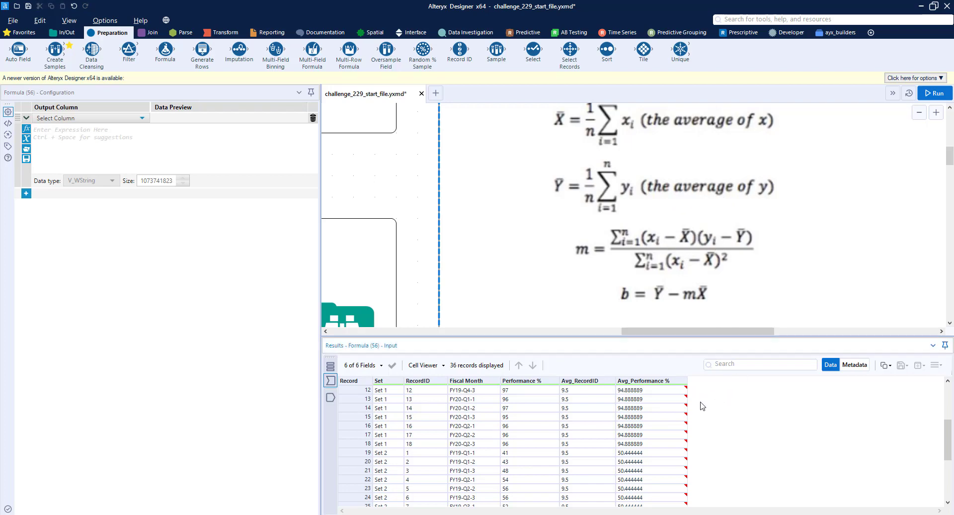
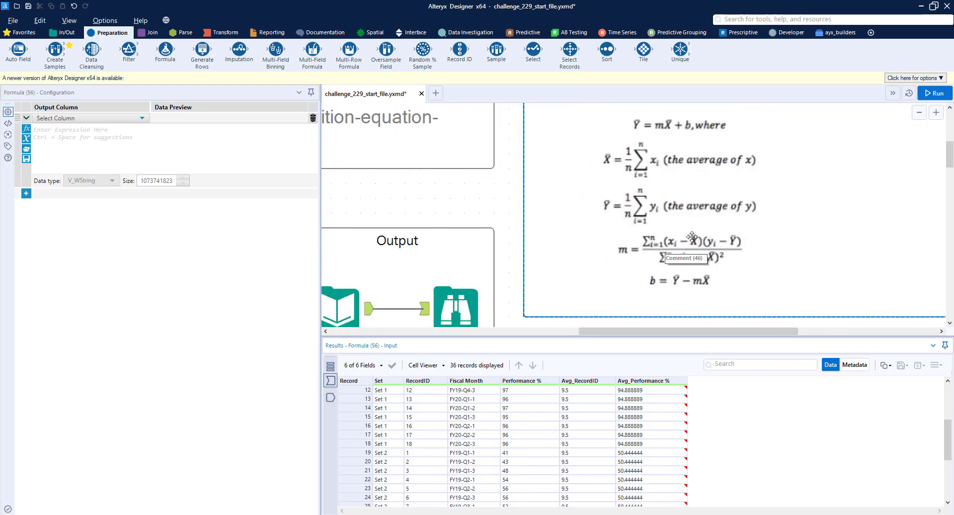
scroll(693, 237, "down", 2)
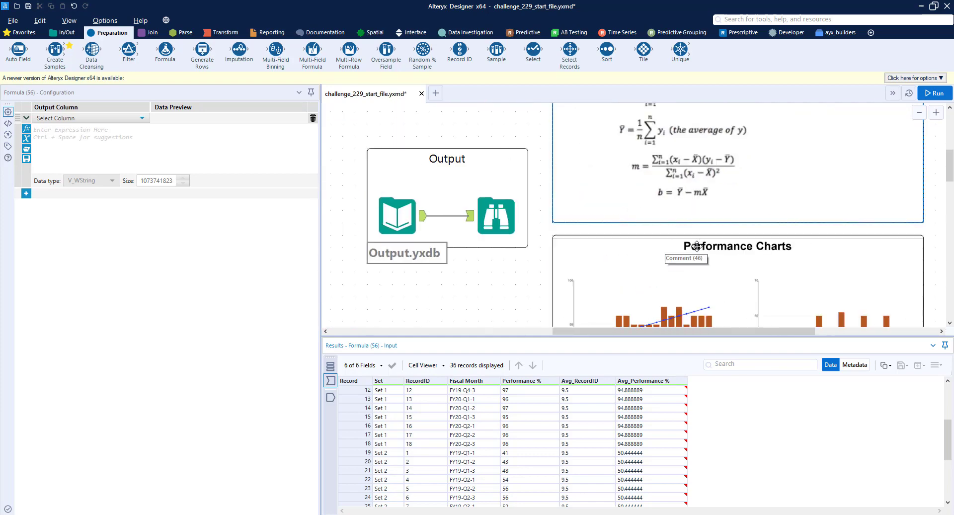
scroll(702, 242, "down", 5)
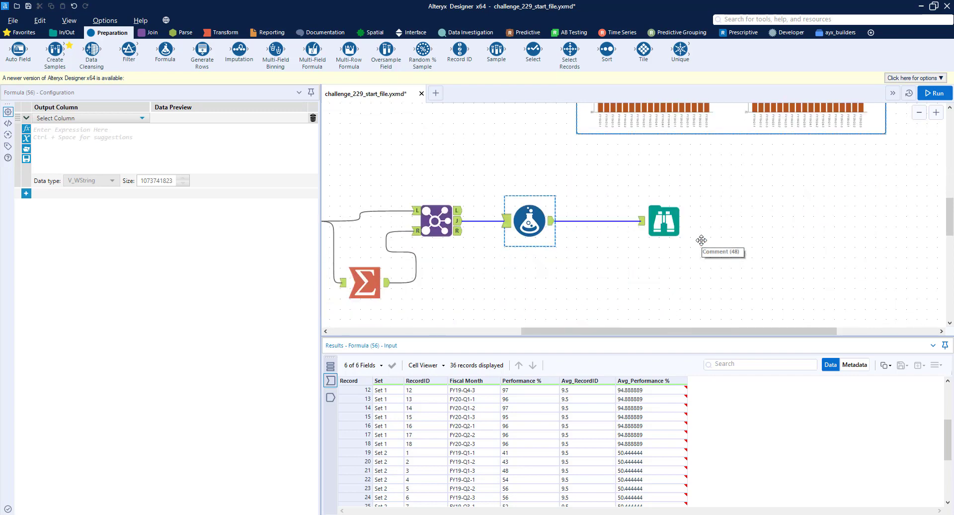
Add a Formula column x-diff calculated as [RecordID]-[Avg_RecordID], with the data type Double
left_click(107, 119)
left_click(103, 127)
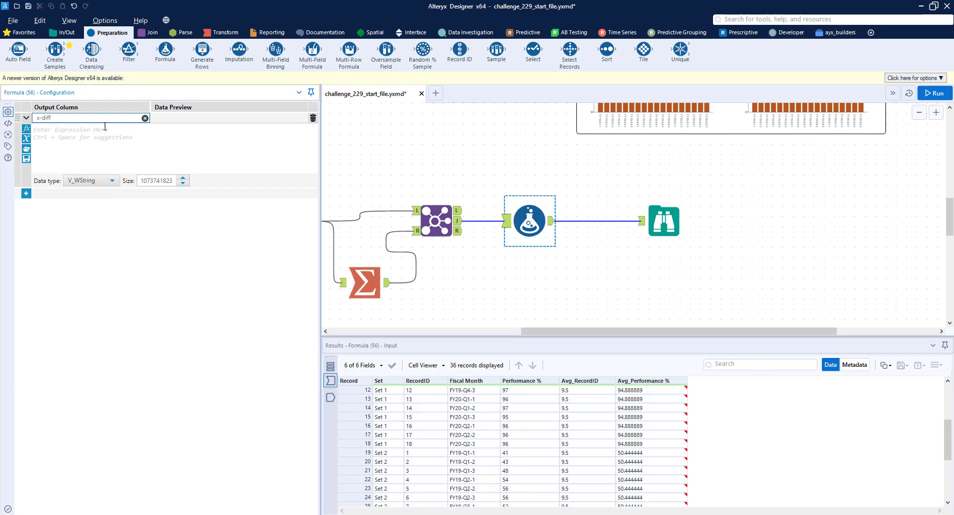
left_click(123, 124)
type("[")
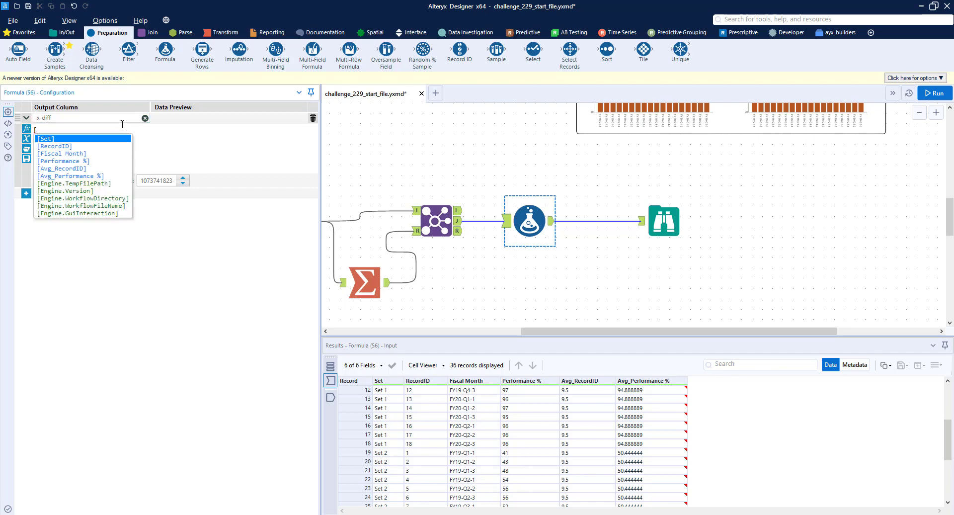
key("Down")
key("Return")
type("-[")
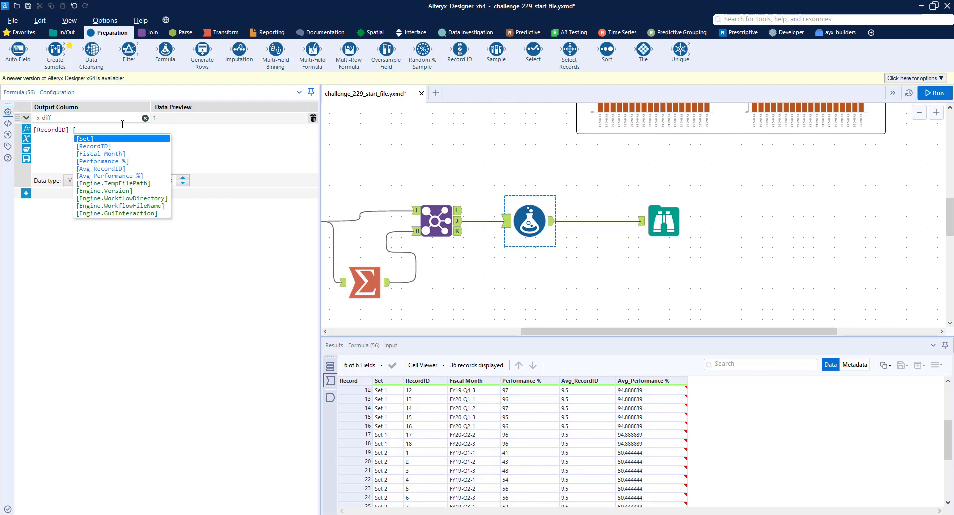
key("Down")
key("Down")
key("Down")
key("Down")
key("Return")
left_click(108, 179)
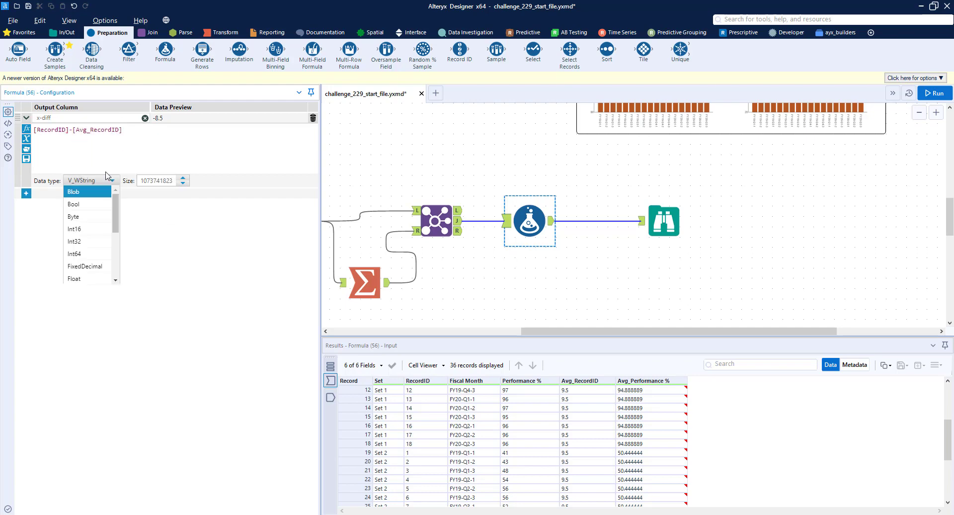
scroll(86, 224, "down", 2)
left_click(85, 236)
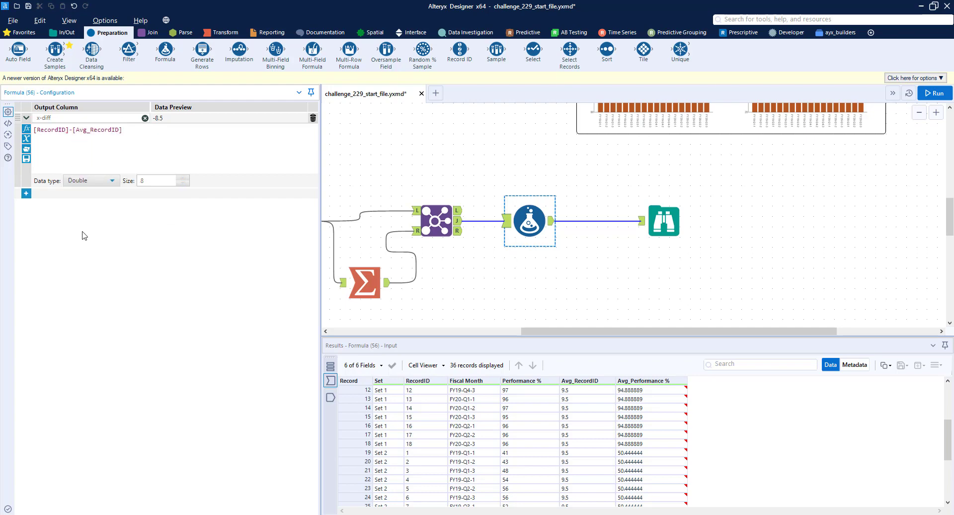
Add a Formula column y-diff calculated as [Performance %]-[Avg_Performance %], with the data type Double
left_click(26, 194)
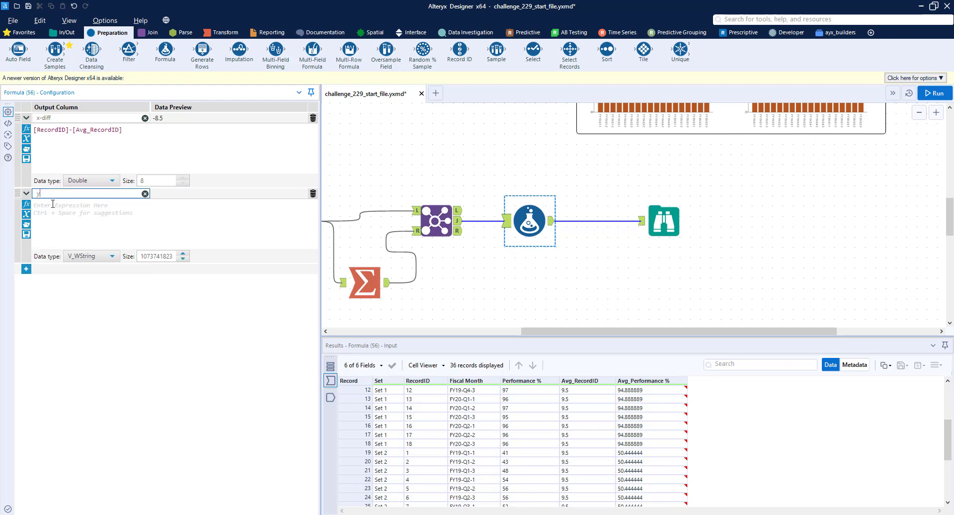
left_click(53, 203)
type("[")
key("Down")
key("Down")
key("Down")
key("Return")
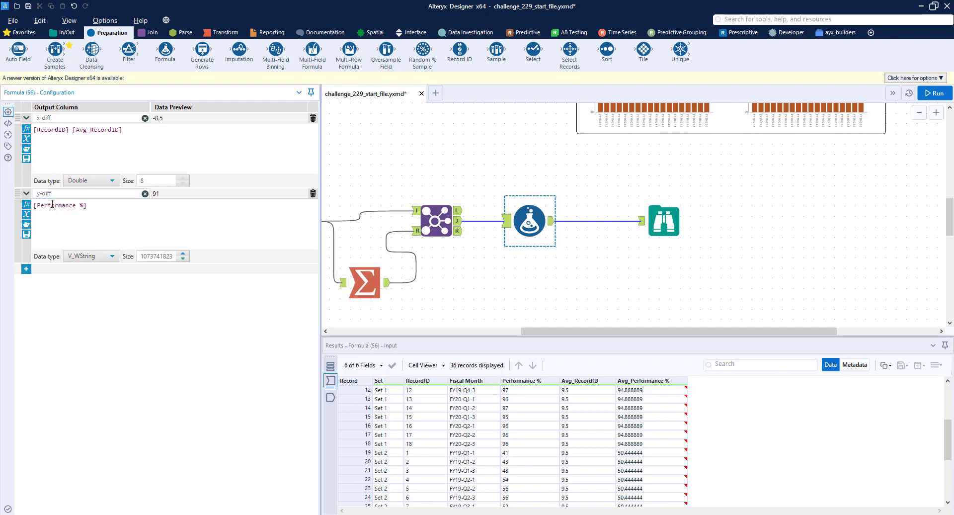
type("-[")
key("Down")
key("Down")
key("Down")
key("Down")
key("Down")
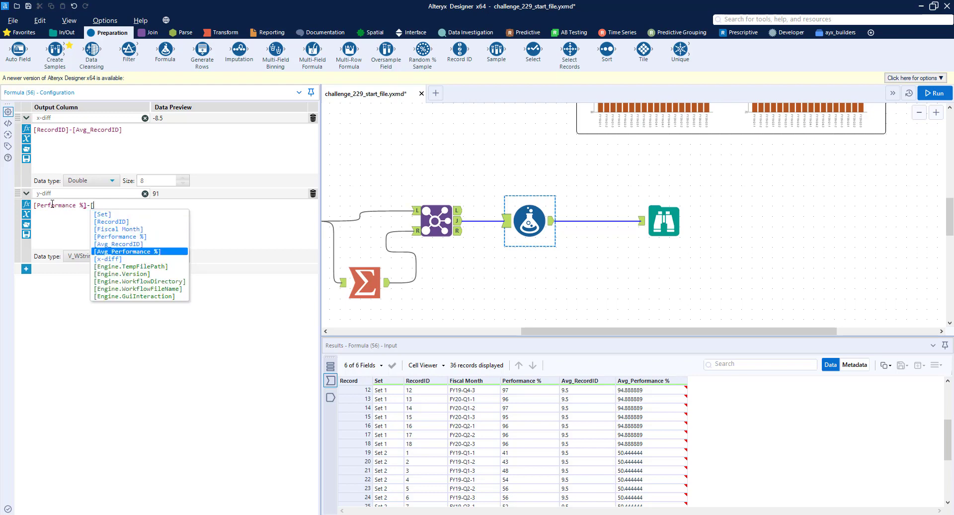
key("Return")
left_click(80, 256)
scroll(94, 301, "down", 1)
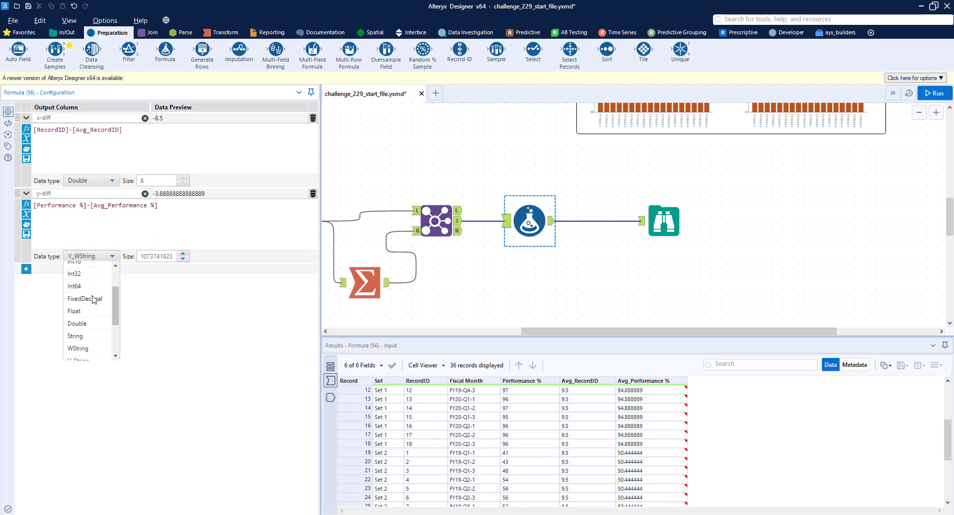
left_click(89, 317)
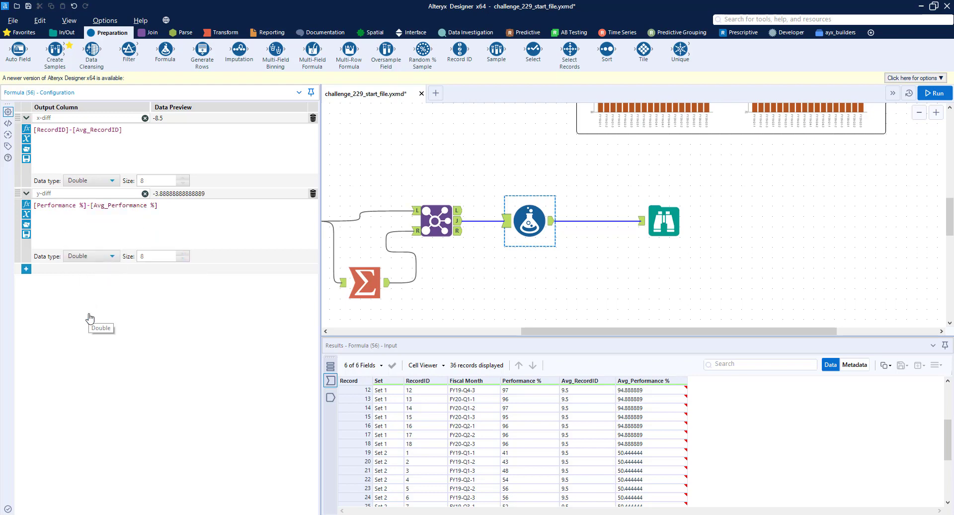
Add a Formula column xy-prod calculated as [x-diff]*[y-diff], with the data type Double
left_click(26, 268)
key("Escape")
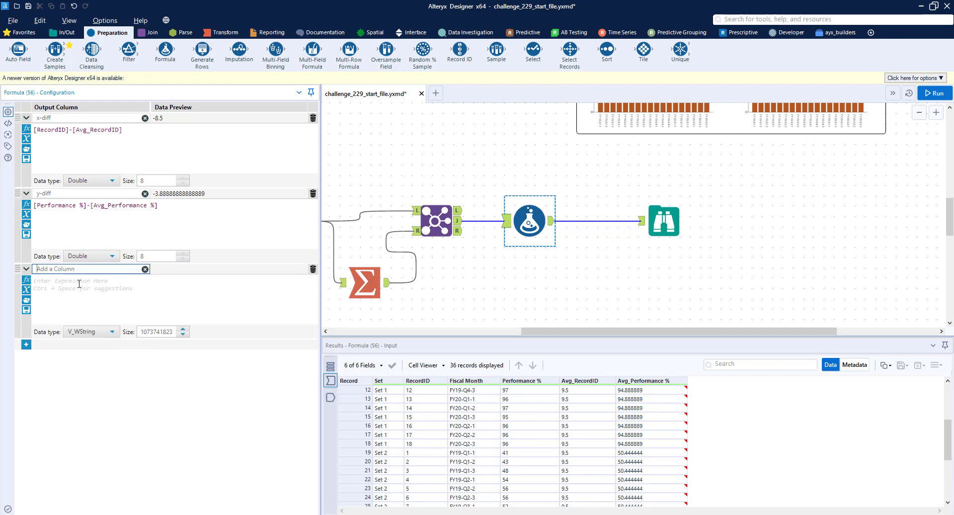
type("xy-prod")
left_click(79, 284)
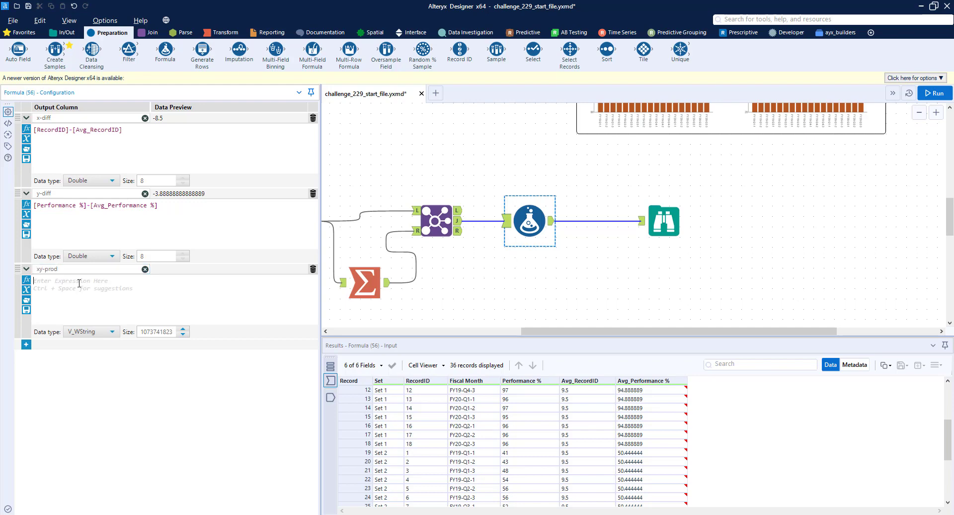
type("[")
key("Down")
key("Down")
key("Down")
key("Down")
key("Down")
key("Down")
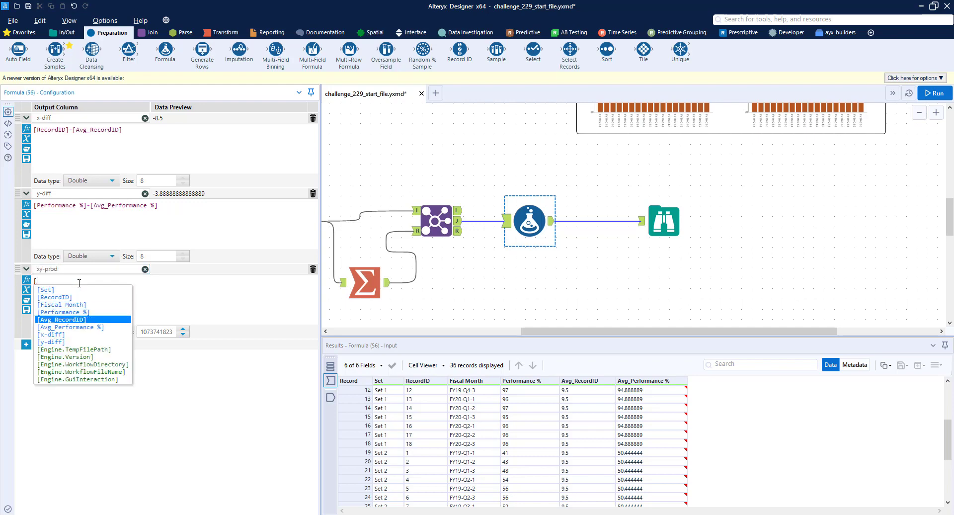
key("Return")
type("*")
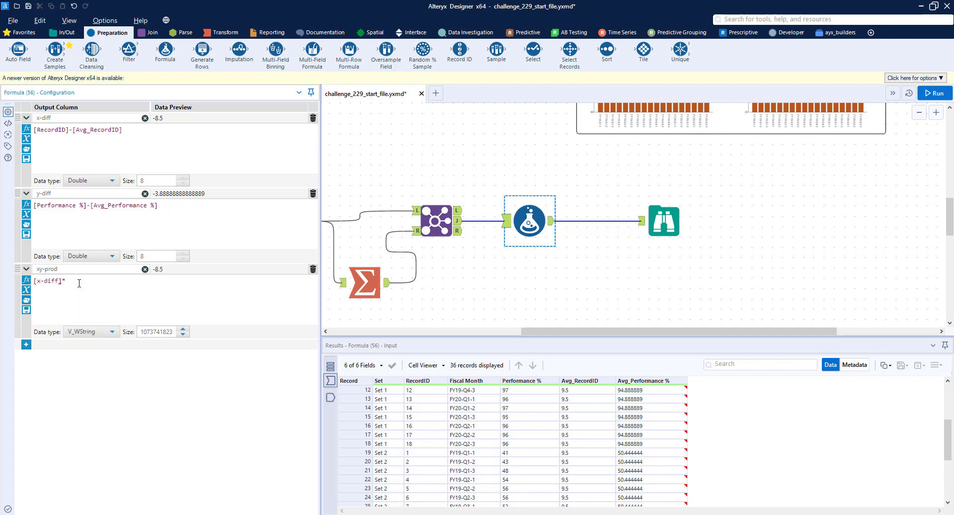
type("[y")
key("Return")
left_click(102, 331)
scroll(92, 393, "down", 1)
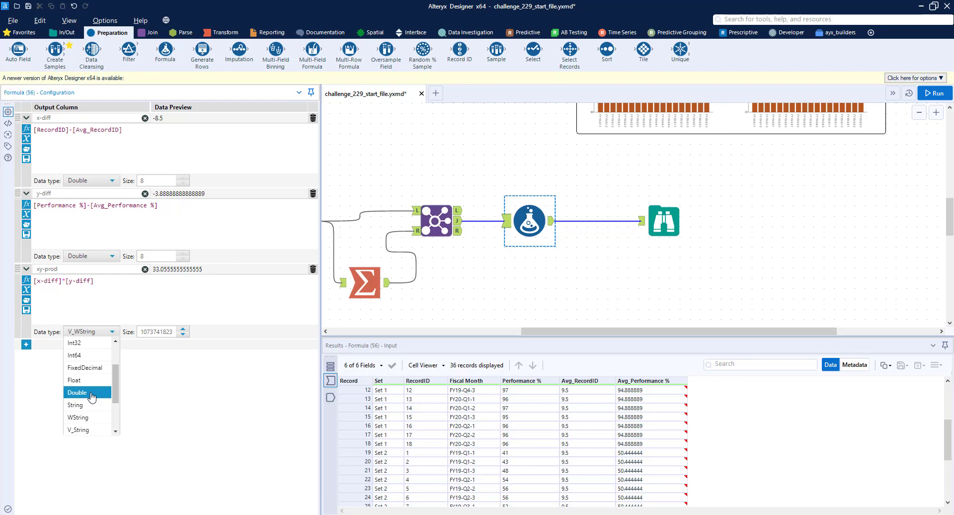
left_click(92, 393)
Add a Formula column x-diff2 calculated as POW([x-diff], 2)
left_click(26, 345)
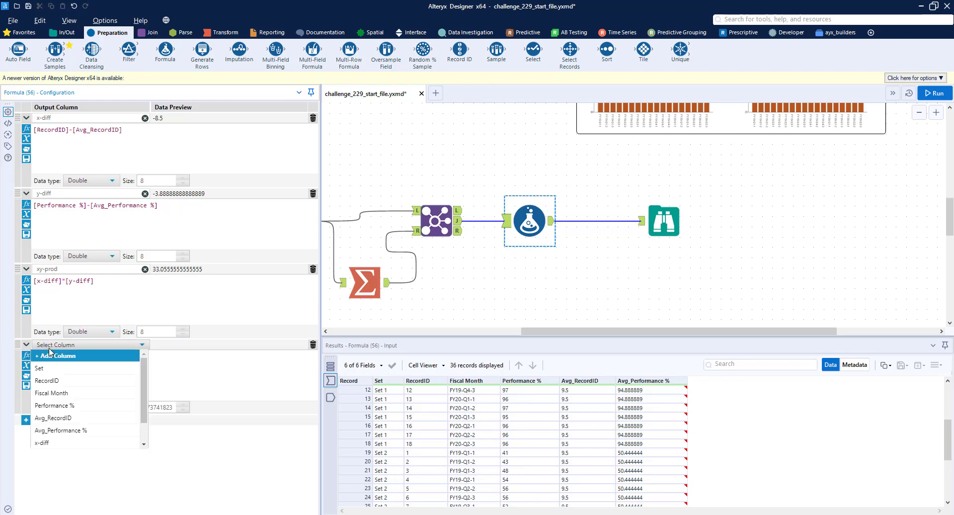
type("x-diff2")
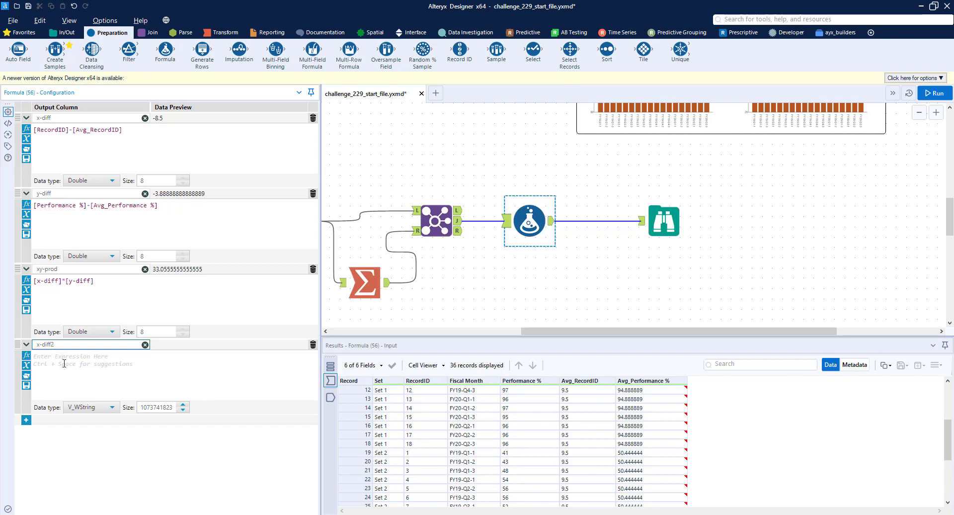
left_click(64, 363)
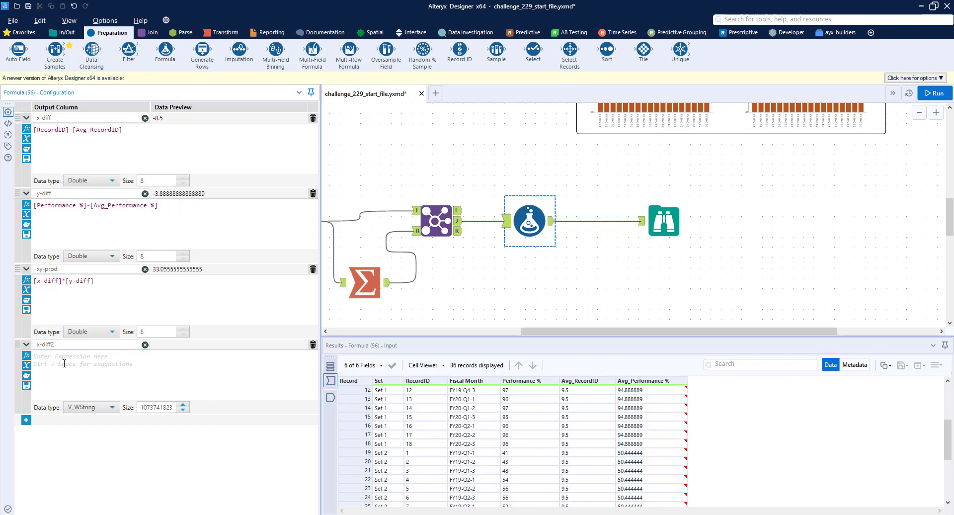
type("pow")
key("Return")
type("[x, e)")
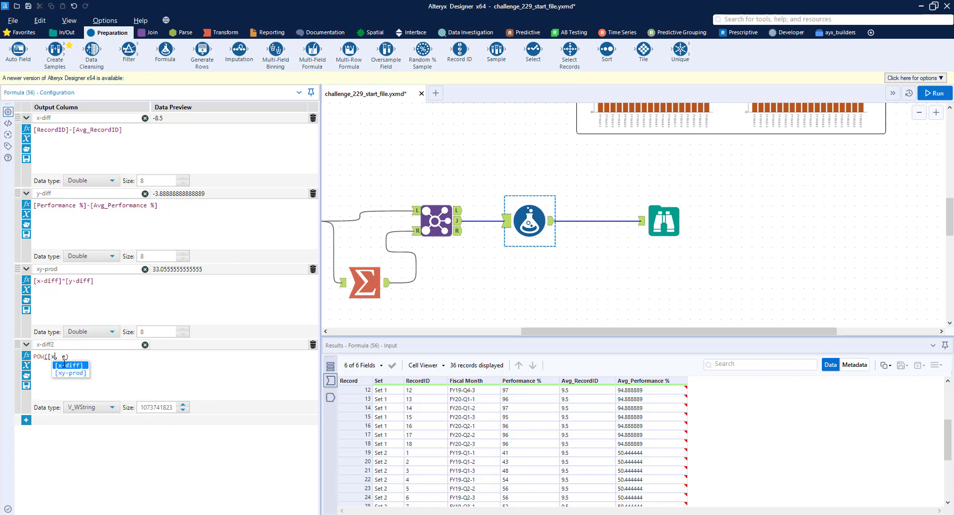
key("Return")
type("2")
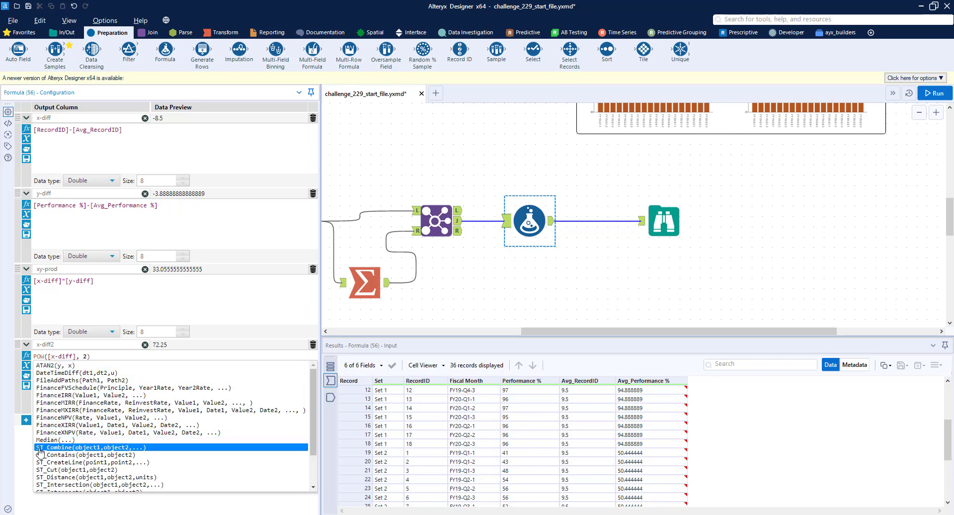
Set the data type of x-diff2 to Double, run the workflow and view the Browse tool's output
left_click(19, 449)
left_click(91, 407)
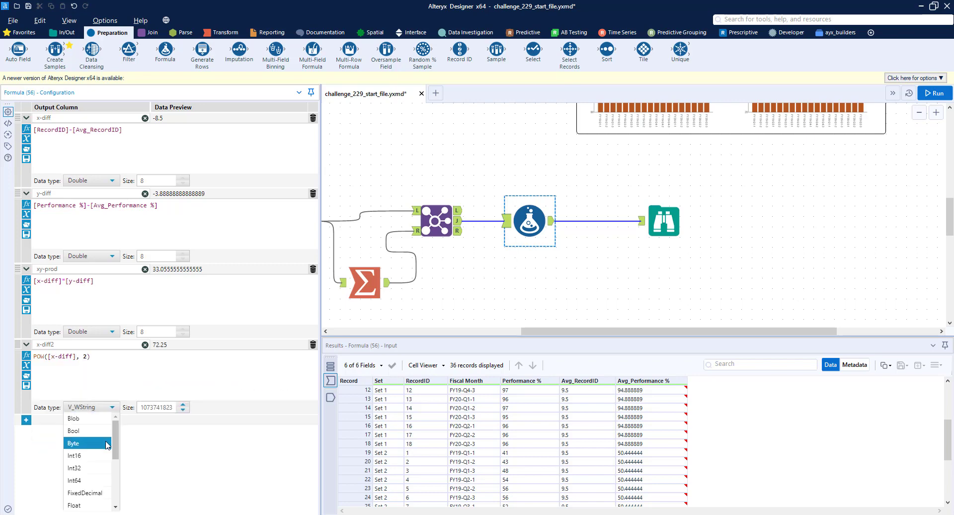
left_click(92, 466)
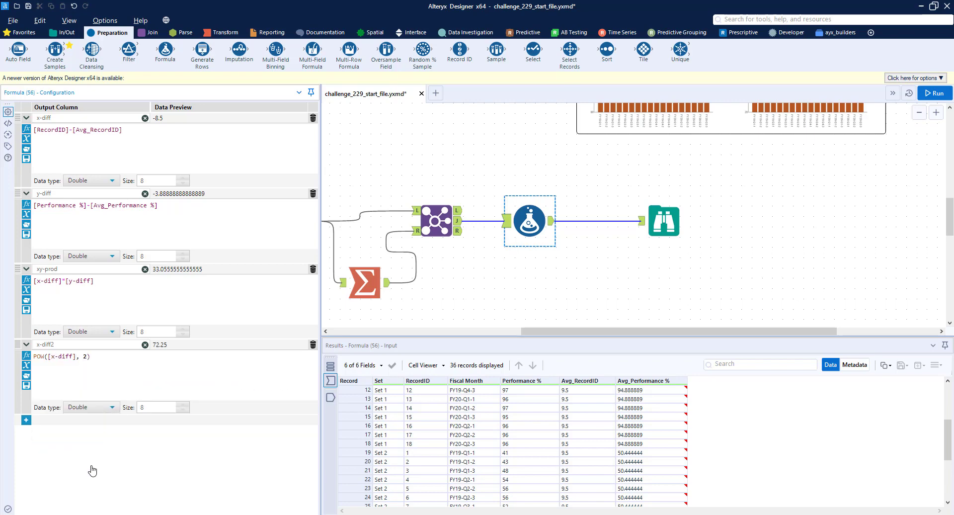
left_click(938, 95)
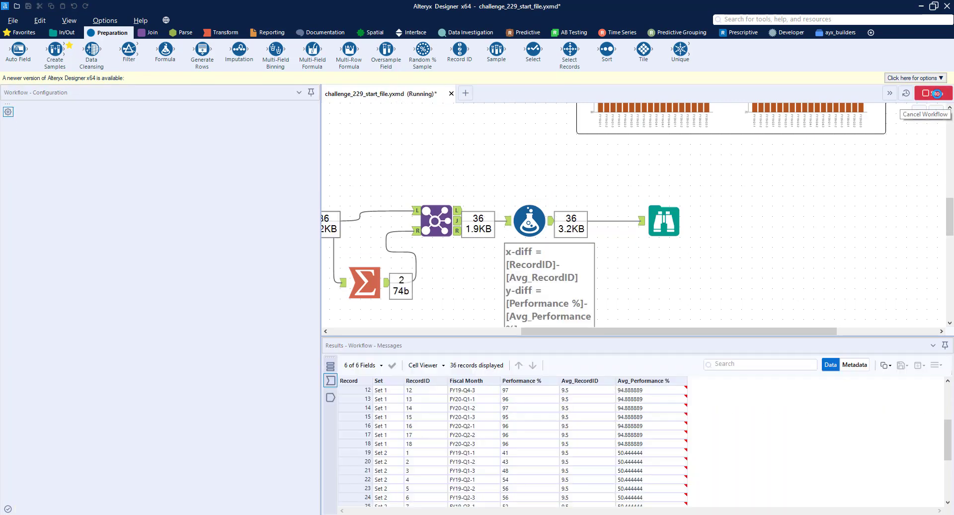
left_click(686, 229)
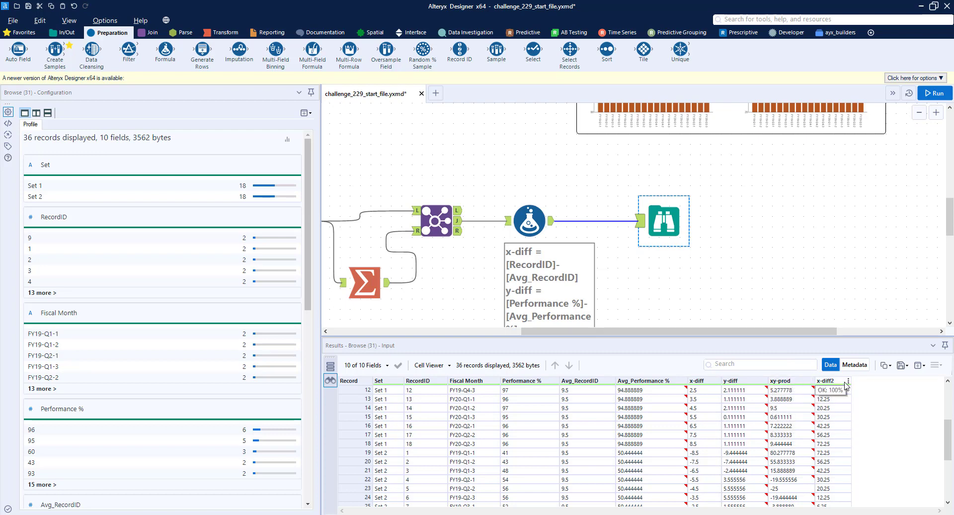
Insert a Summarize tool between the Formula and Browse tools and group by Set
left_click(222, 32)
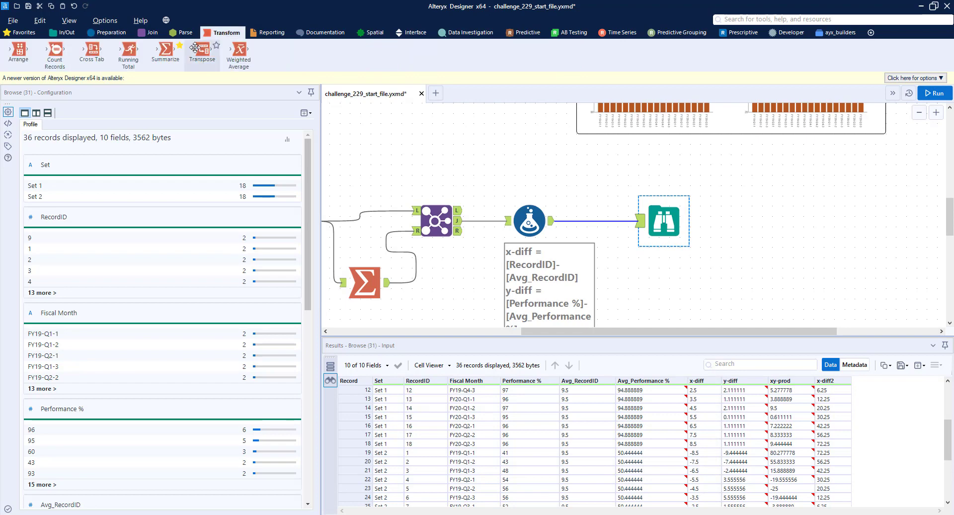
left_click_drag(165, 50, 602, 221)
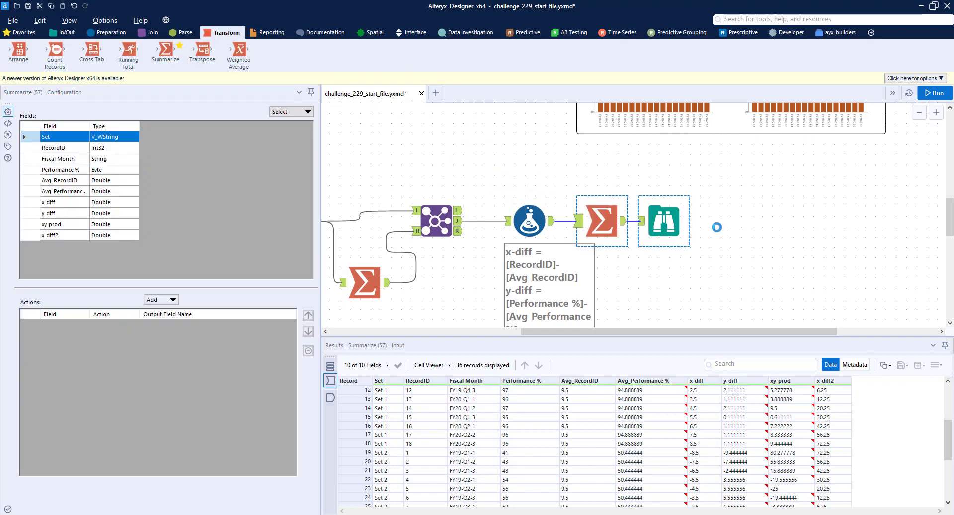
left_click(601, 226)
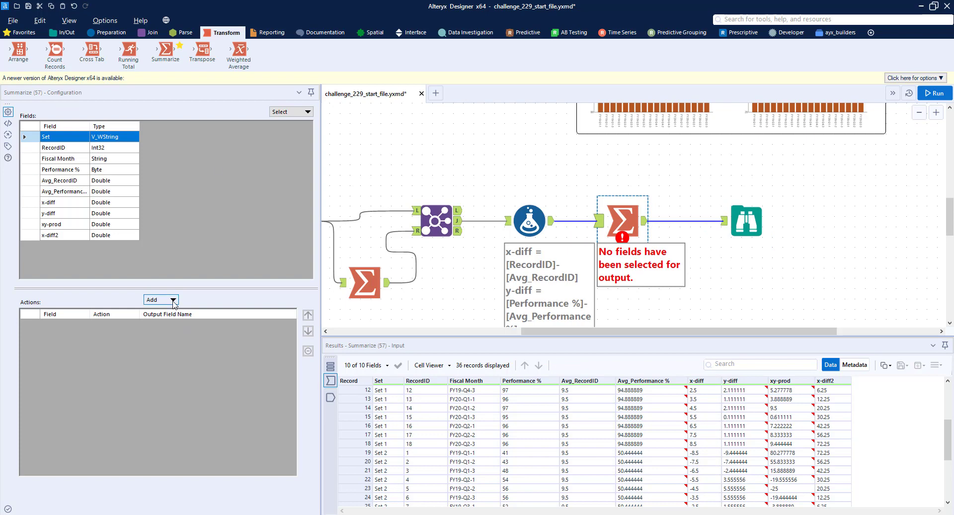
left_click(173, 299)
left_click(171, 312)
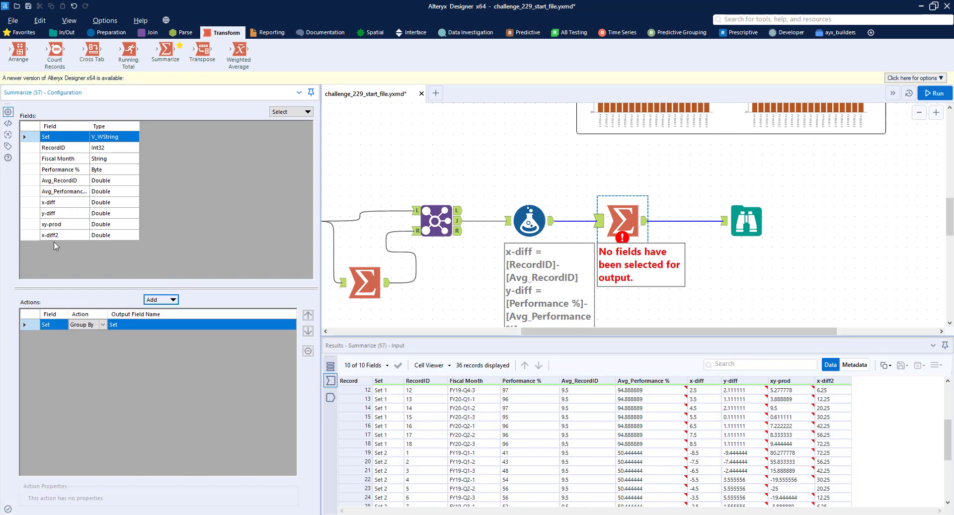
Add Sum actions for xy-prod and x-diff2 to the Summarize tool, and run the workflow to view the summed output
left_click_drag(62, 226, 74, 239)
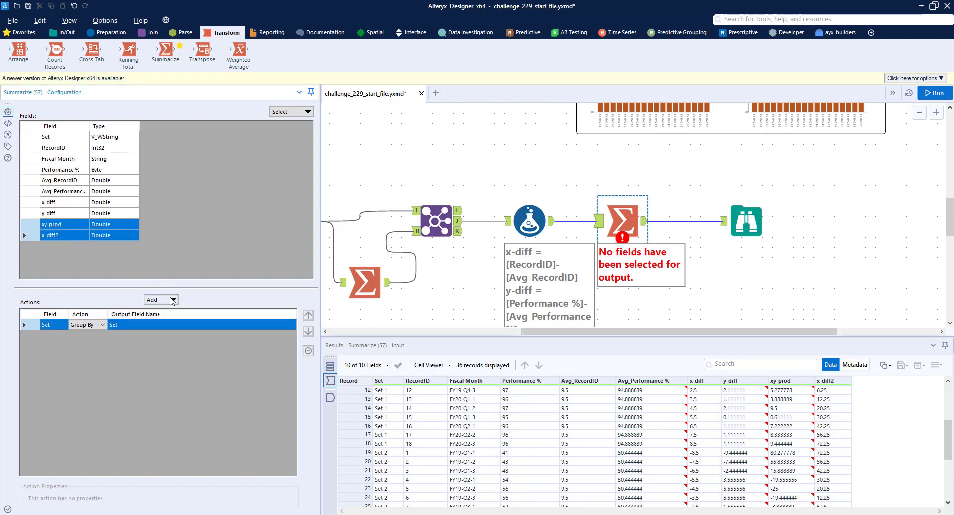
left_click(172, 301)
left_click(215, 330)
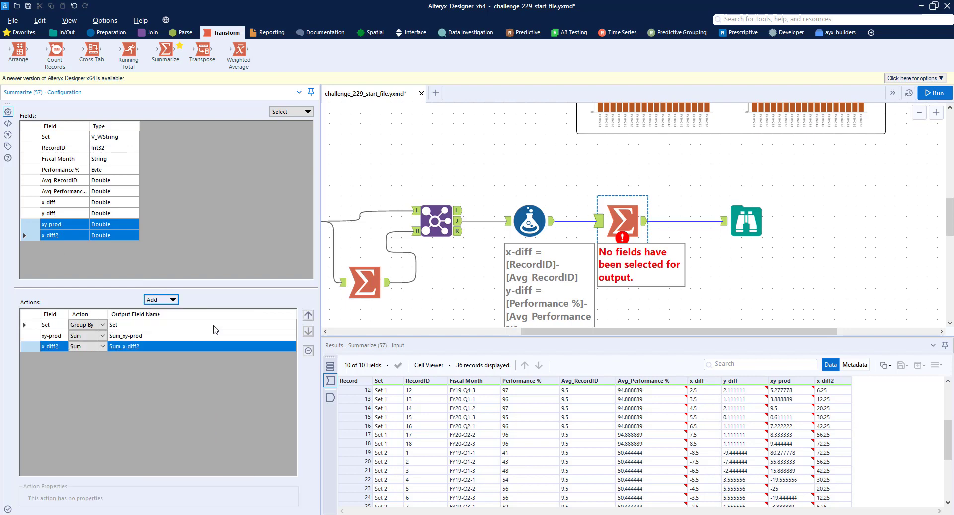
left_click(924, 99)
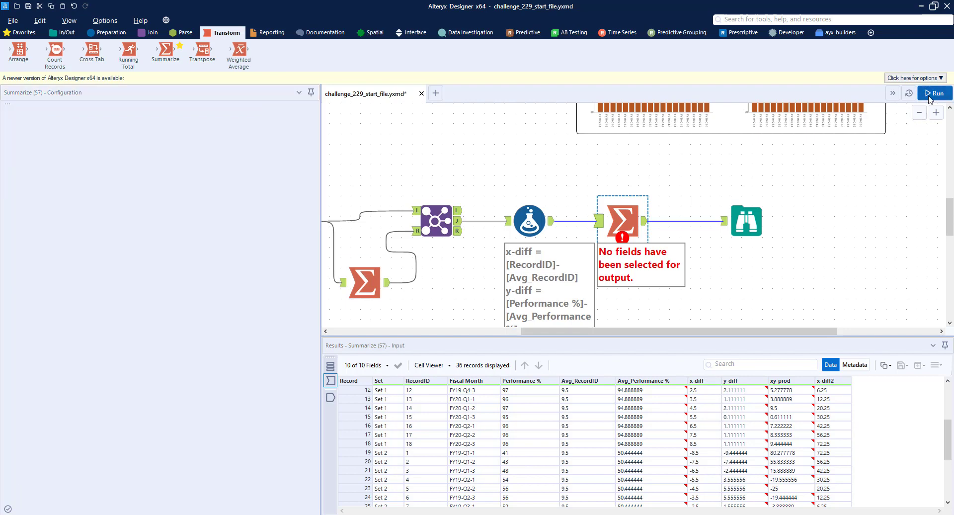
left_click(747, 223)
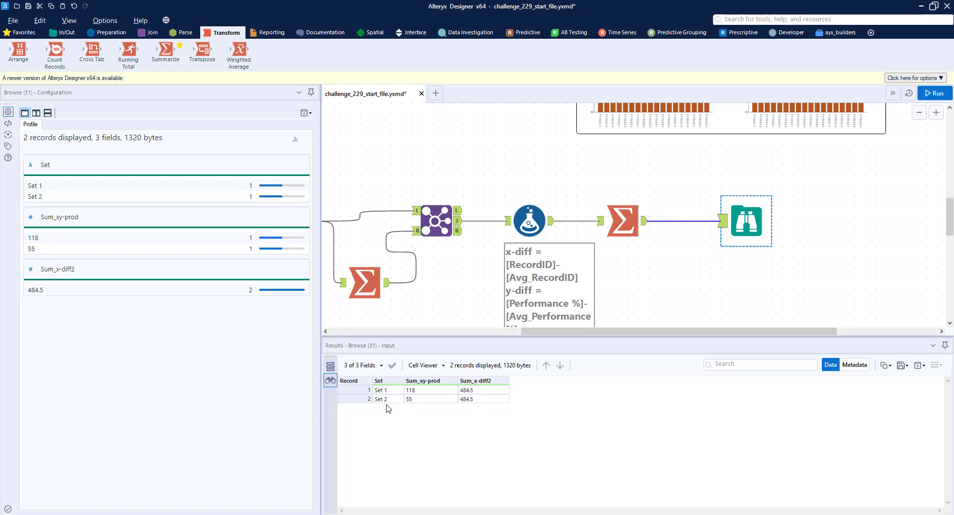
Check the slope equation in the trend line comment and insert a Formula tool after the new Summarize tool, with an output column named m
scroll(821, 269, "up", 6)
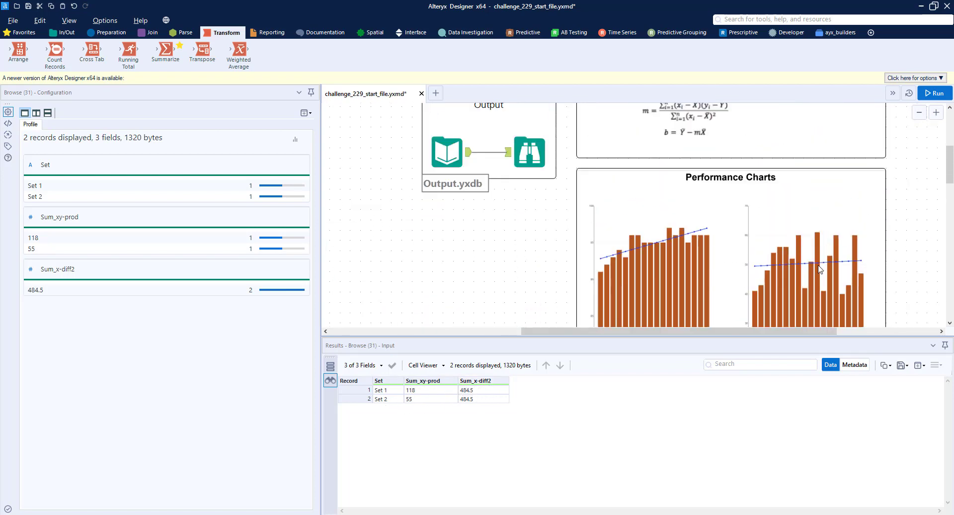
scroll(746, 263, "up", 2)
scroll(727, 261, "up", 1)
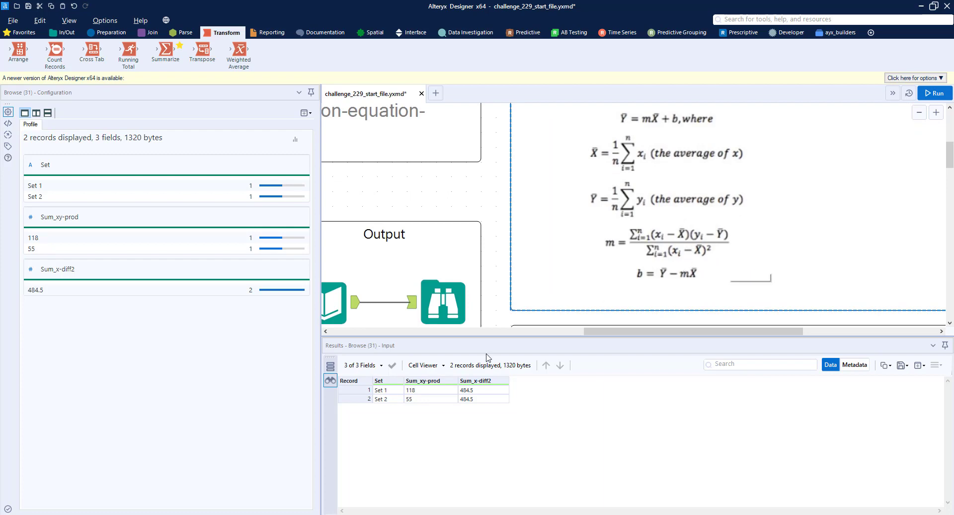
scroll(655, 261, "down", 5)
scroll(659, 269, "down", 1)
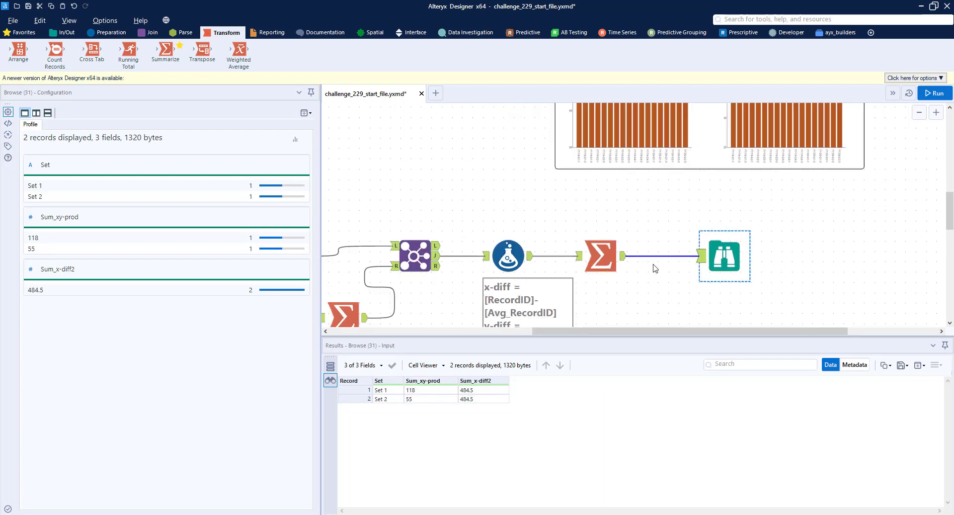
left_click(115, 33)
left_click_drag(167, 53, 668, 255)
left_click(64, 121)
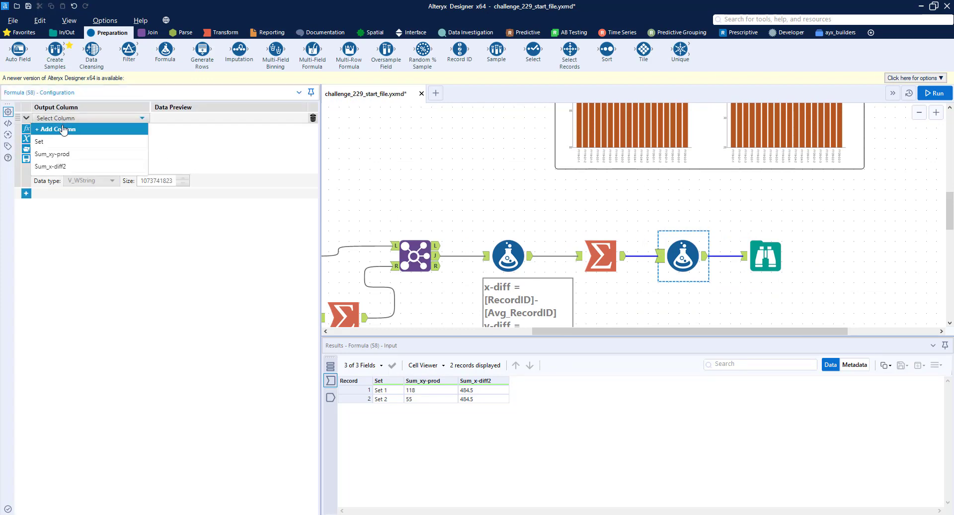
left_click(62, 127)
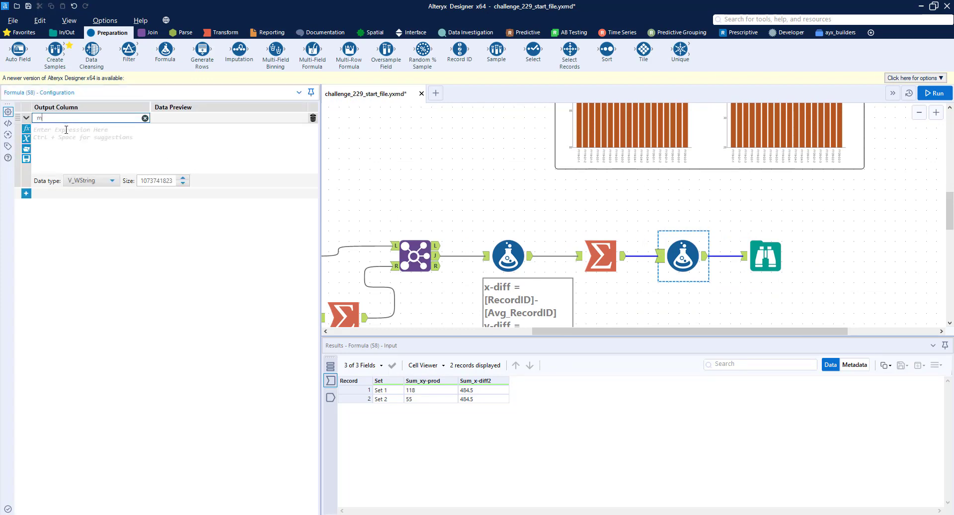
Calculate column m as [Sum_xy-prod]/[Sum_x-diff2], with the data type Double
left_click(66, 129)
type("[")
key("Down")
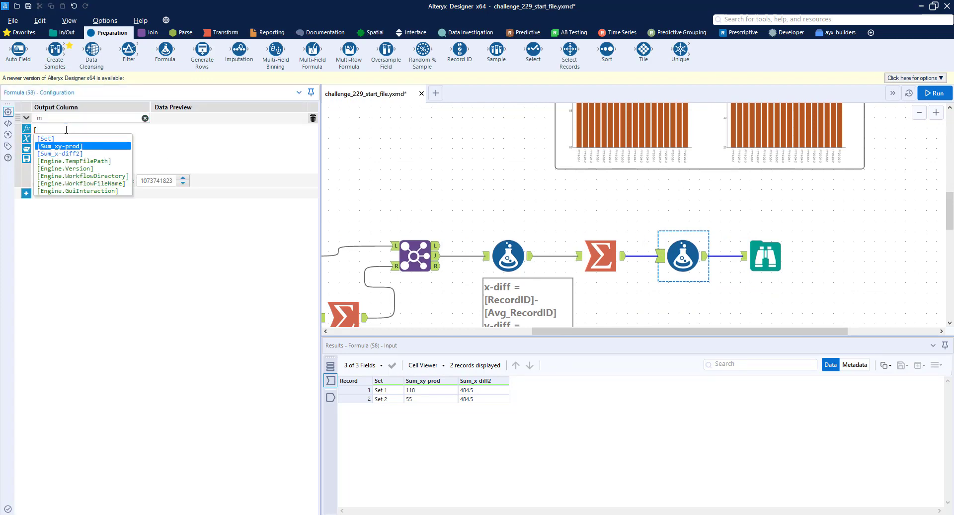
key("Return")
type("/")
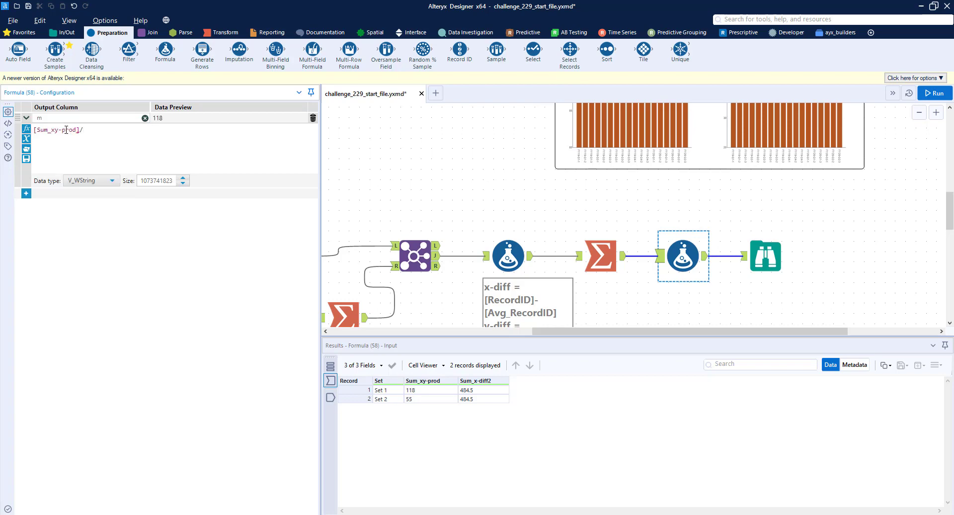
type("[")
key("Down")
key("Down")
key("Return")
left_click(104, 182)
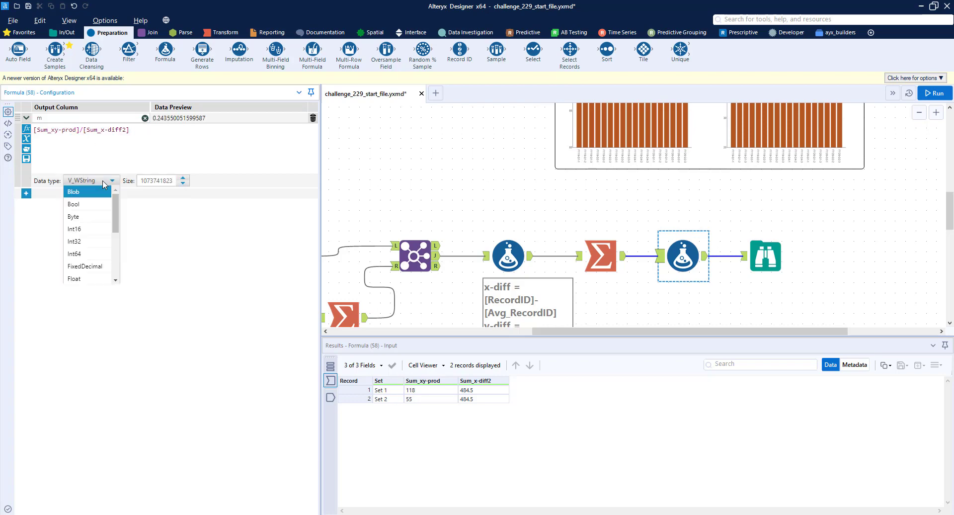
scroll(92, 223, "down", 2)
left_click(90, 238)
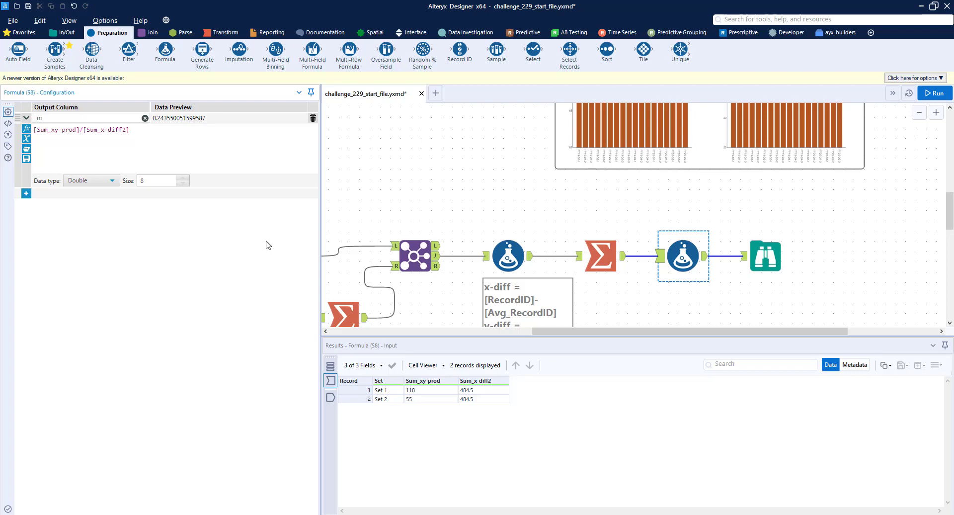
Run the workflow and inspect the m values of Set 1 and Set 2 in the Browse output
left_click(934, 93)
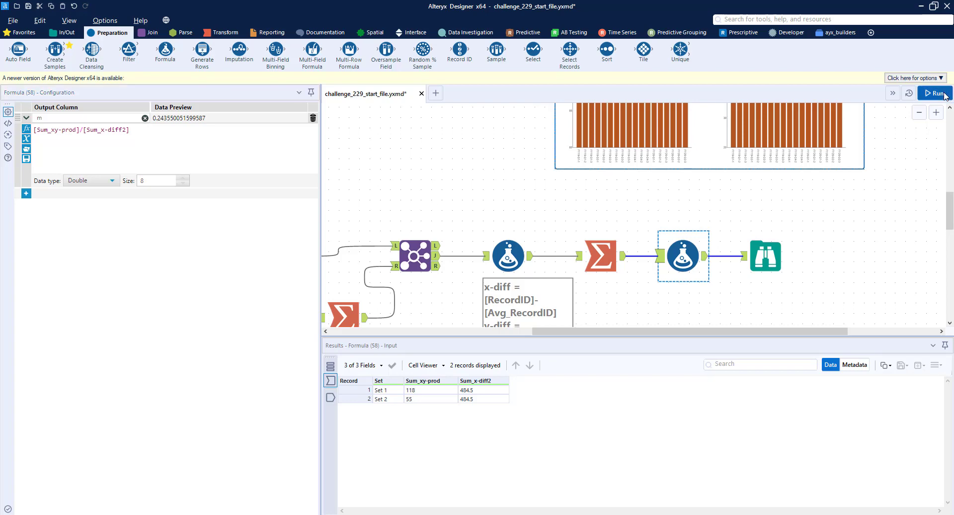
left_click(765, 256)
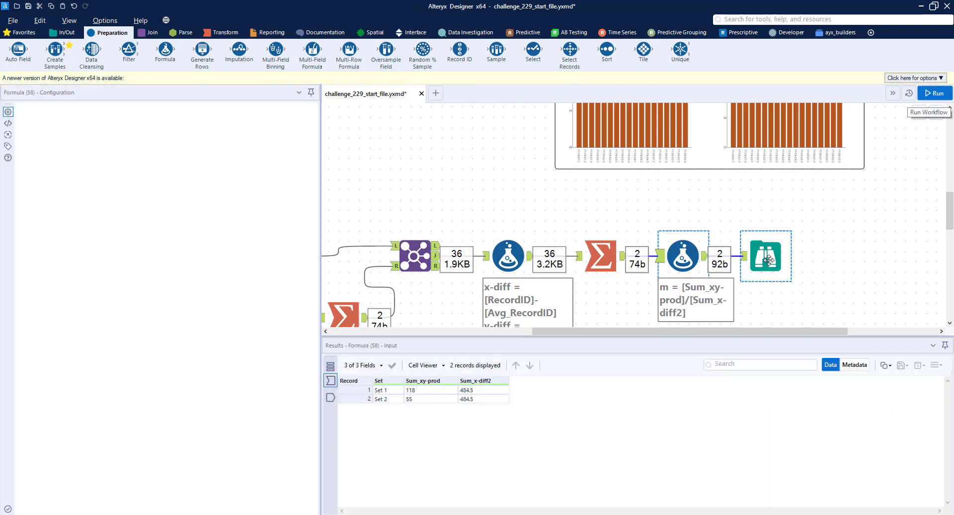
mouse_move(531, 399)
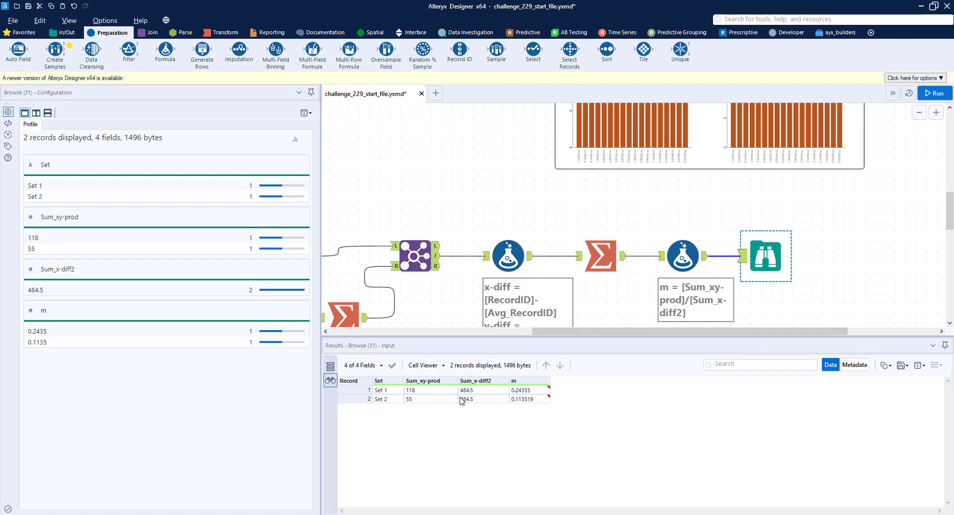
left_click(538, 391)
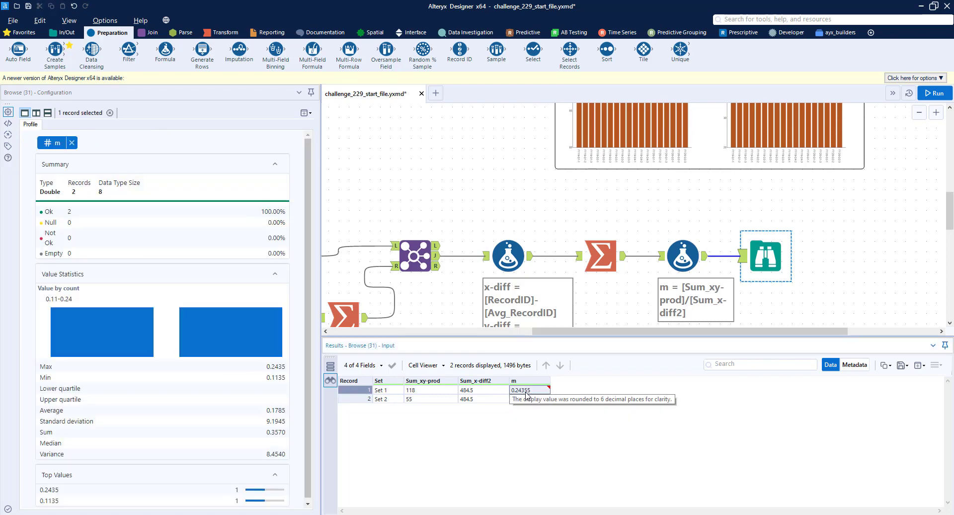
left_click(528, 400)
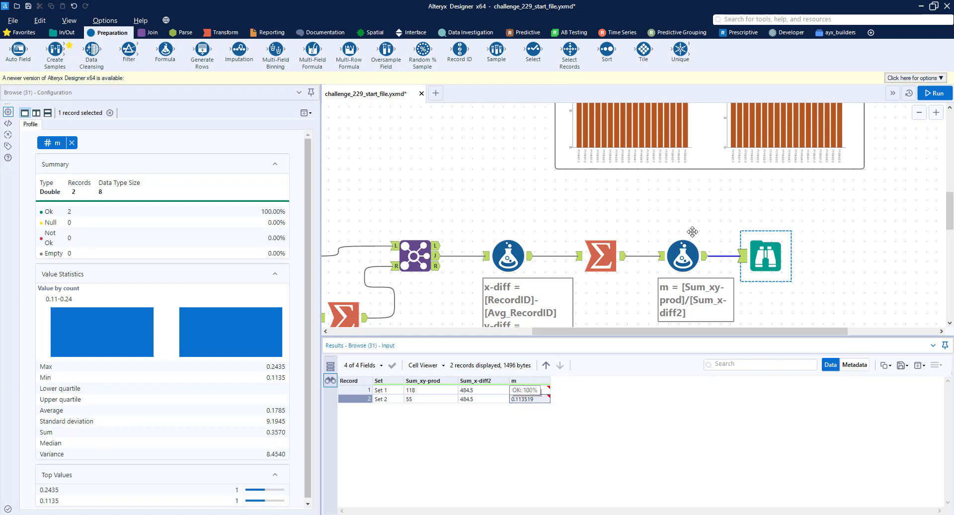
Move the Browse tool farther from the m Formula tool and review the intercept equation for b in the trend line comment
left_click_drag(765, 256, 807, 256)
scroll(792, 215, "up", 5)
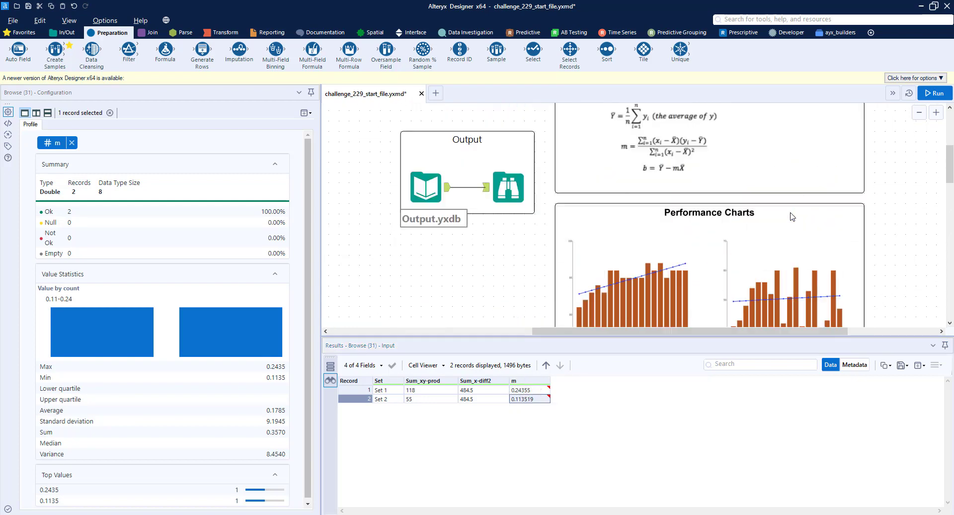
scroll(776, 224, "up", 3)
scroll(716, 240, "up", 1)
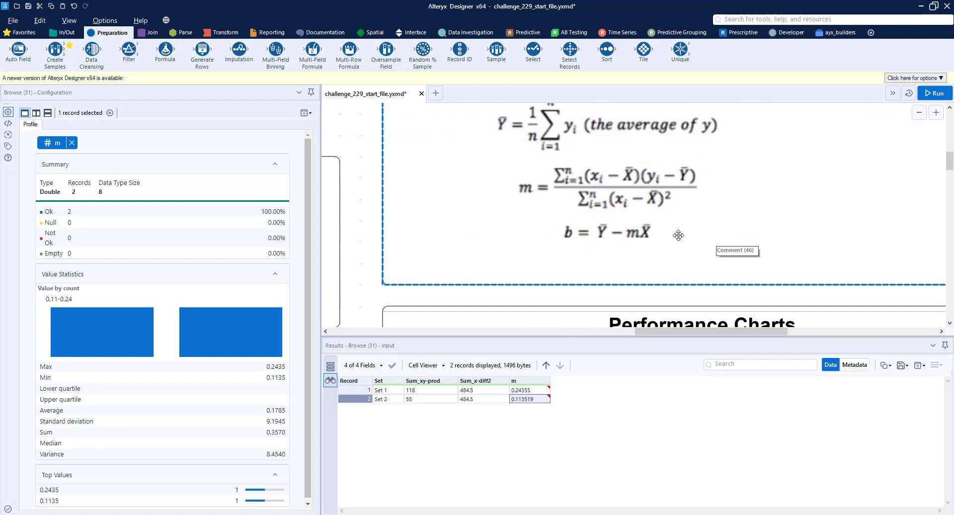
scroll(679, 235, "up", 1)
scroll(678, 235, "down", 1)
scroll(657, 250, "down", 5)
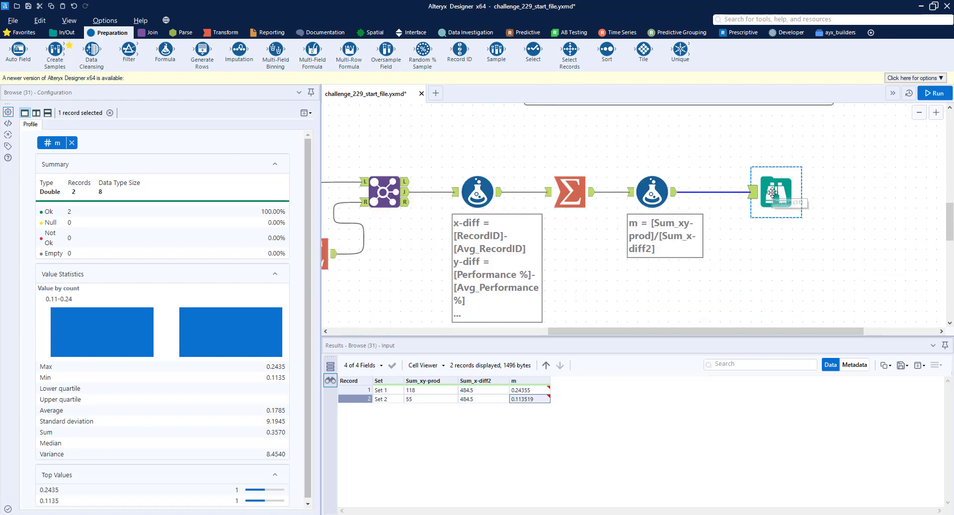
scroll(769, 203, "down", 2)
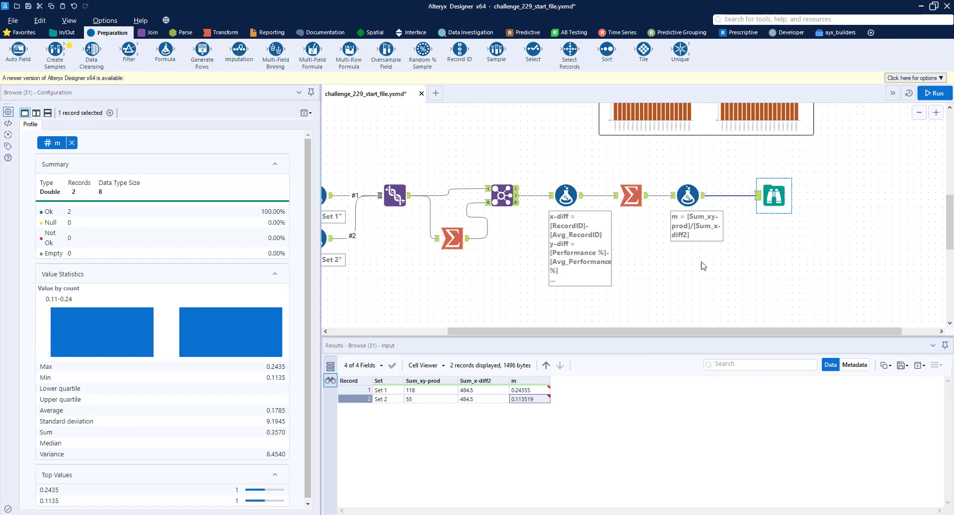
Insert a Join tool between the m Formula and Browse tools, feeding its right input from the Summarize tool that calculates the averages
mouse_move(543, 403)
left_click_drag(780, 200, 858, 201)
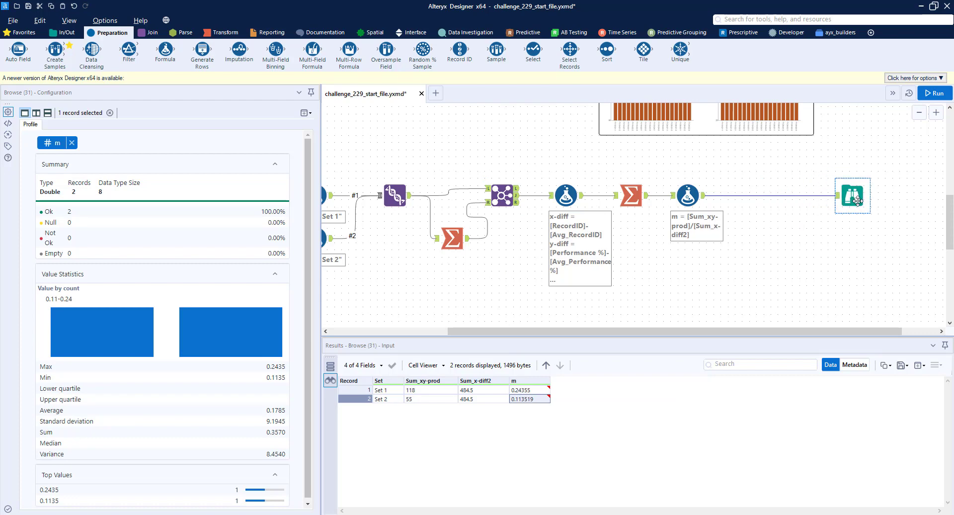
left_click(149, 32)
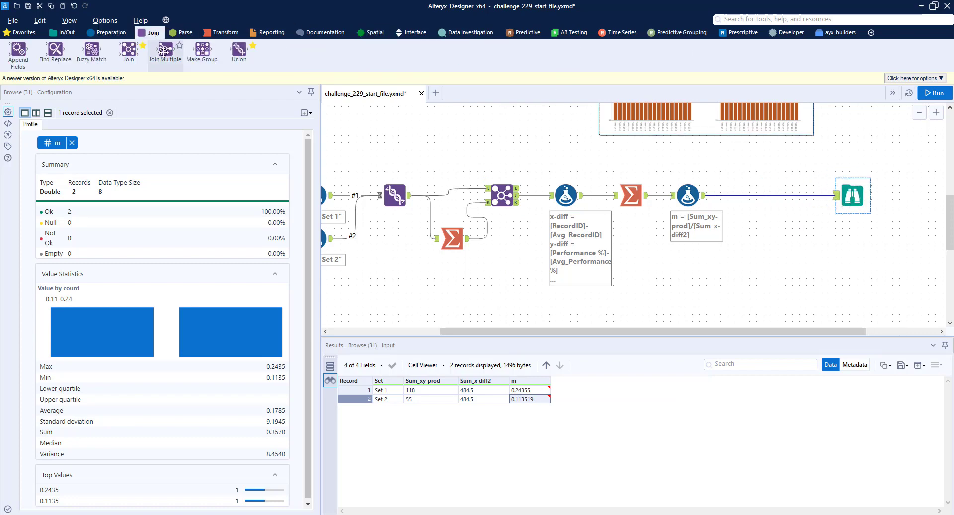
left_click_drag(129, 51, 773, 198)
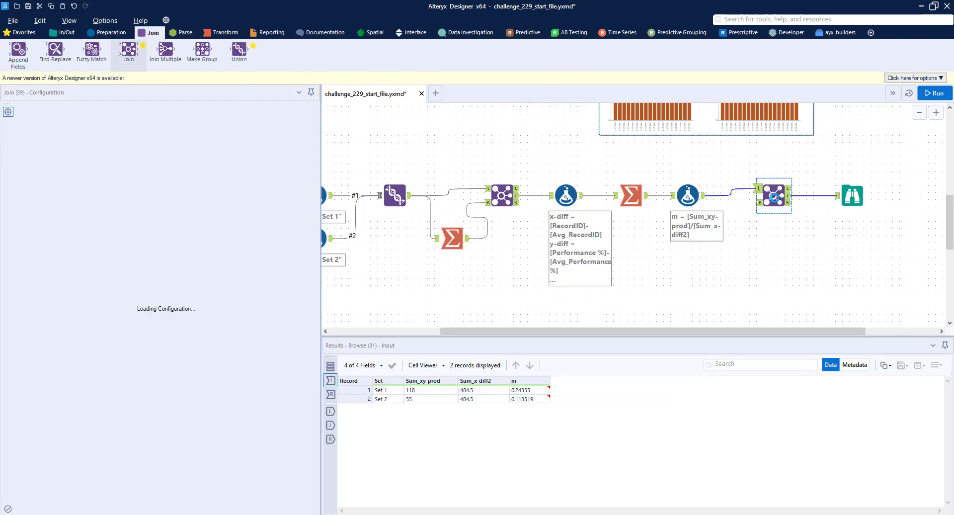
left_click(461, 244)
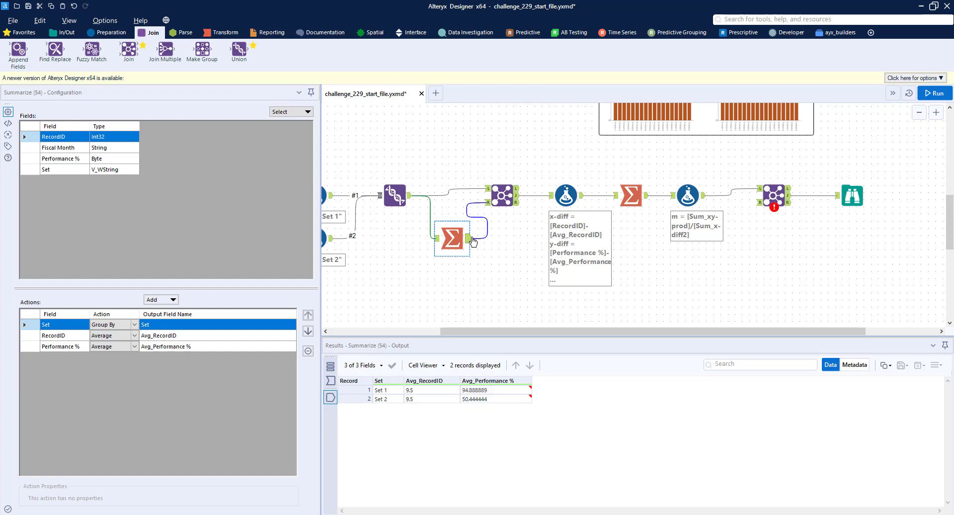
left_click_drag(470, 239, 759, 202)
key("ctrl+r")
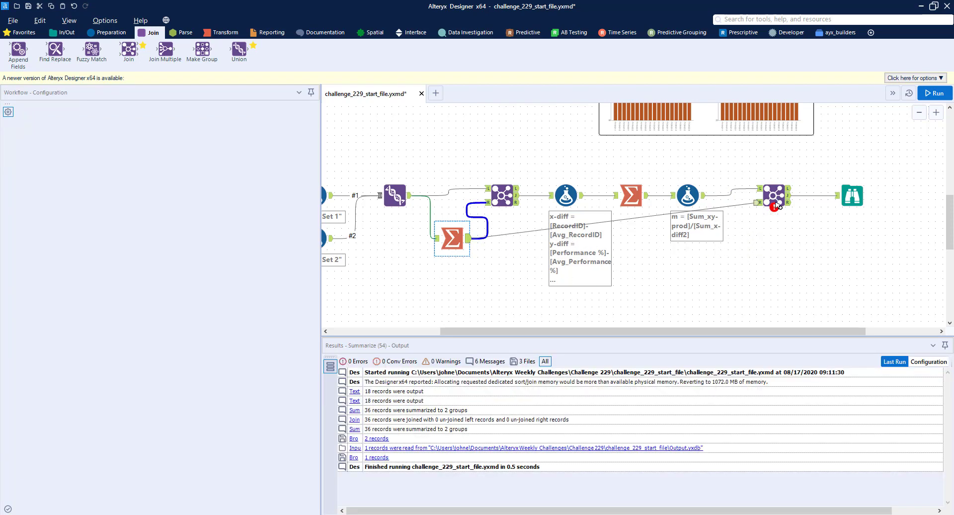
Join both inputs of the new Join tool on Set, exclude the duplicate right Set field, and run the workflow
left_click(775, 196)
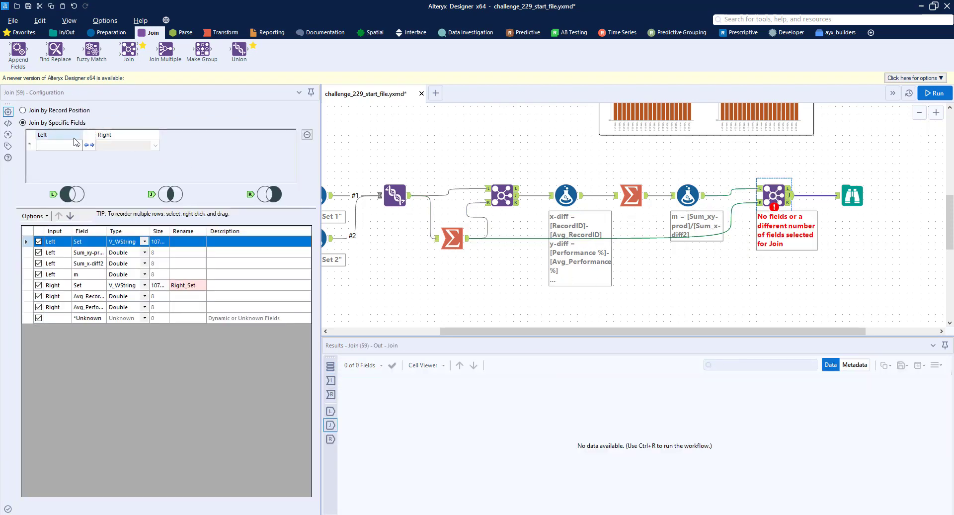
left_click(75, 143)
left_click(56, 154)
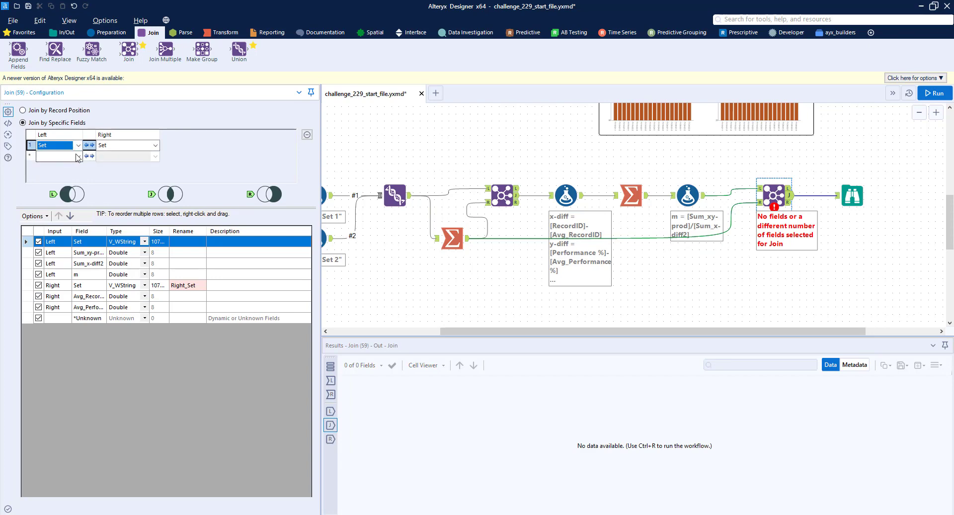
left_click(40, 287)
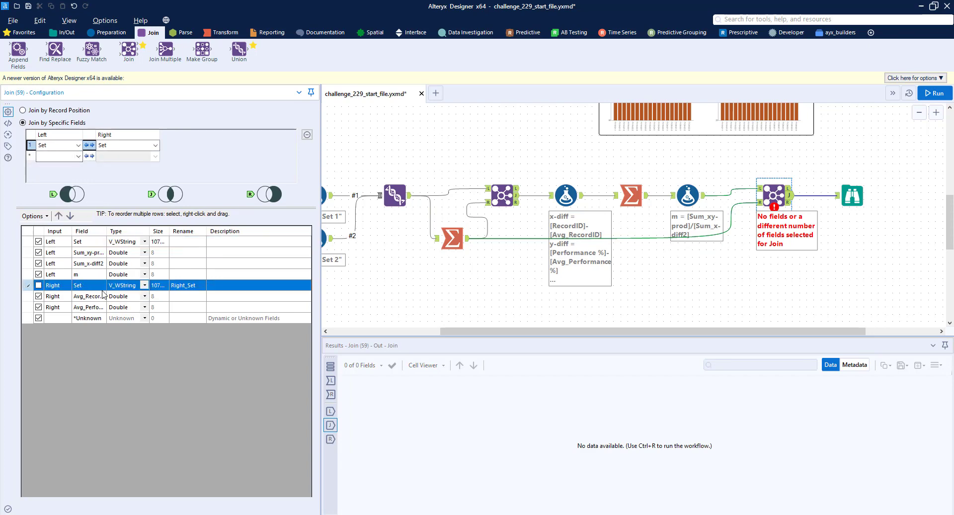
left_click(934, 93)
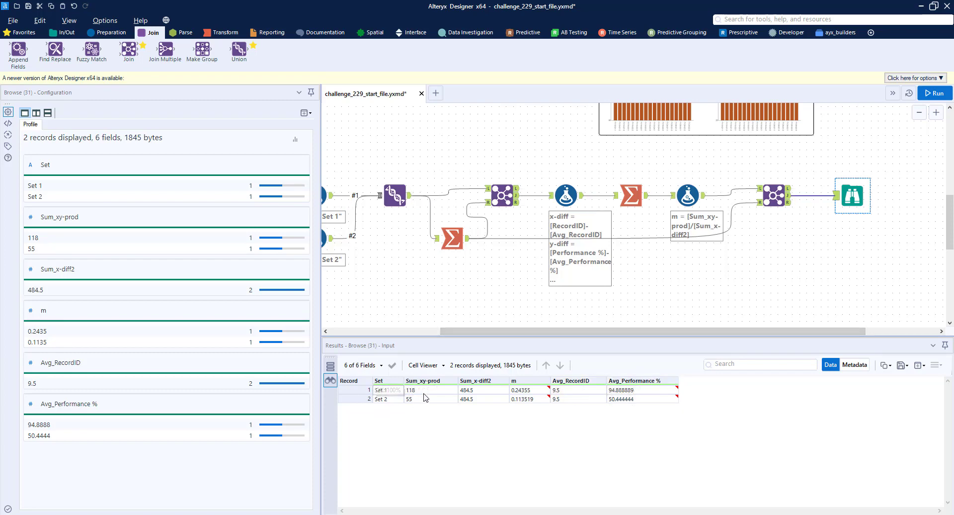
Insert a Formula tool between the new Join and Browse tools, with an output column named b
left_click_drag(583, 331, 814, 193)
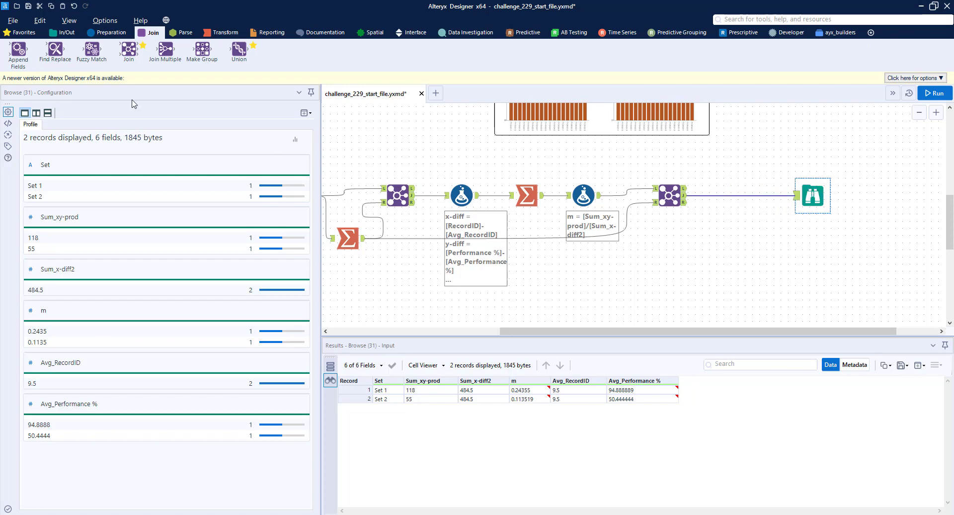
left_click(107, 32)
left_click_drag(162, 48, 733, 195)
left_click(82, 118)
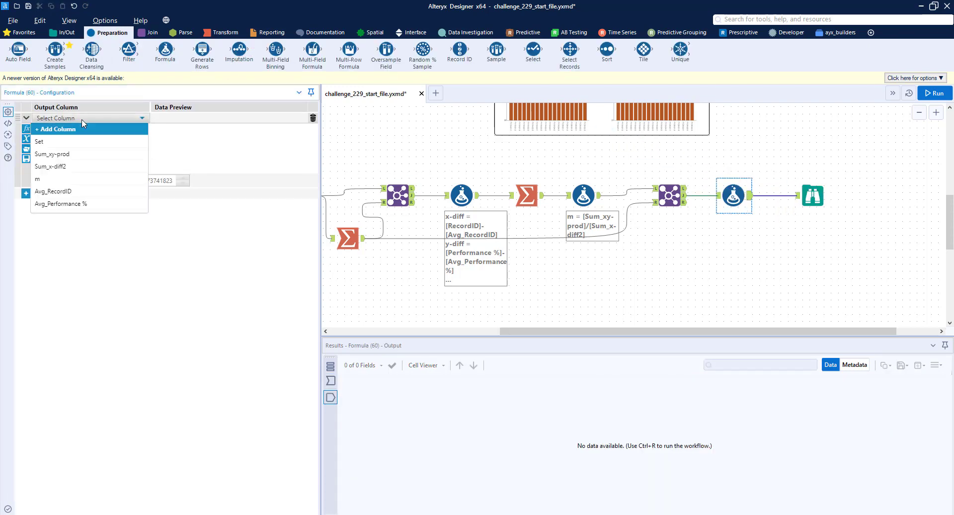
left_click(77, 128)
left_click(92, 136)
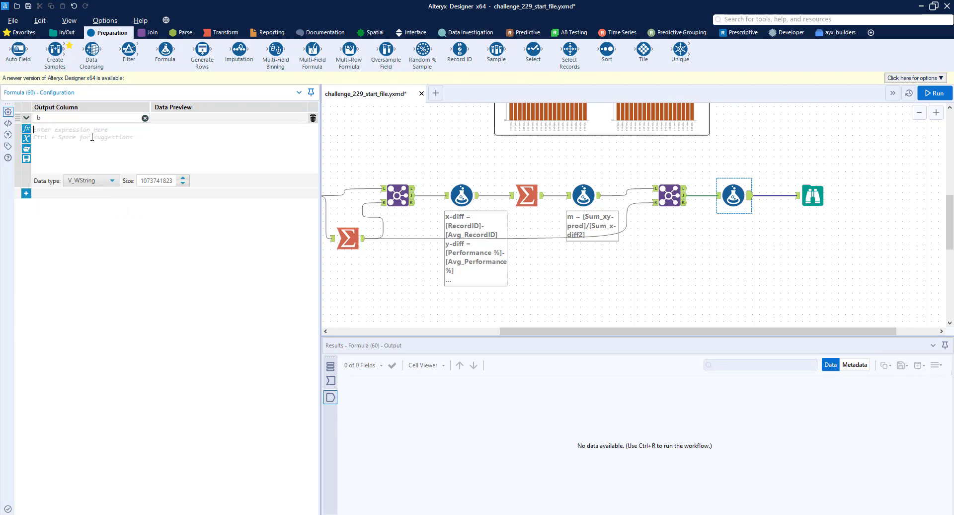
Calculate column b as [Avg_Performance %] - [m]*[Avg_RecordID], with the data type Double
type("[")
key("Down")
key("Down")
key("Down")
key("Down")
key("Down")
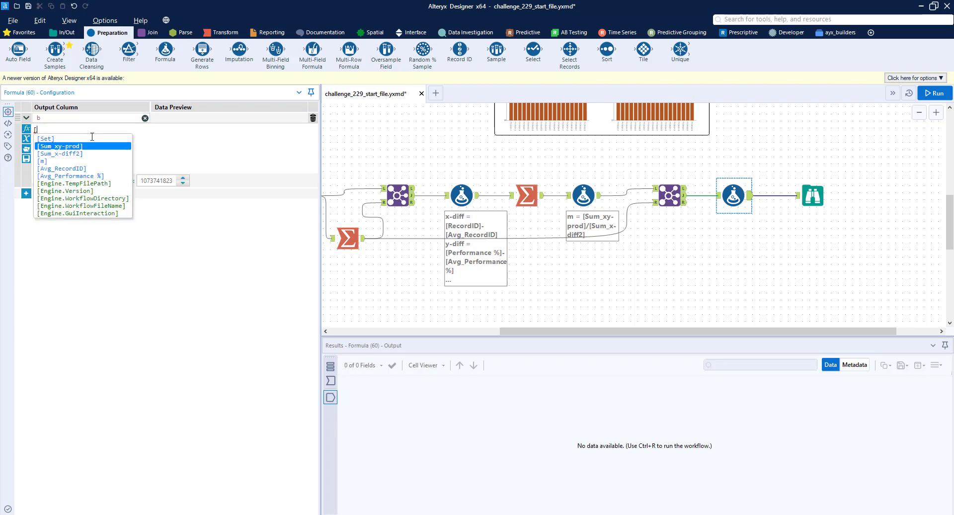
key("Return")
scroll(724, 260, "up", 5)
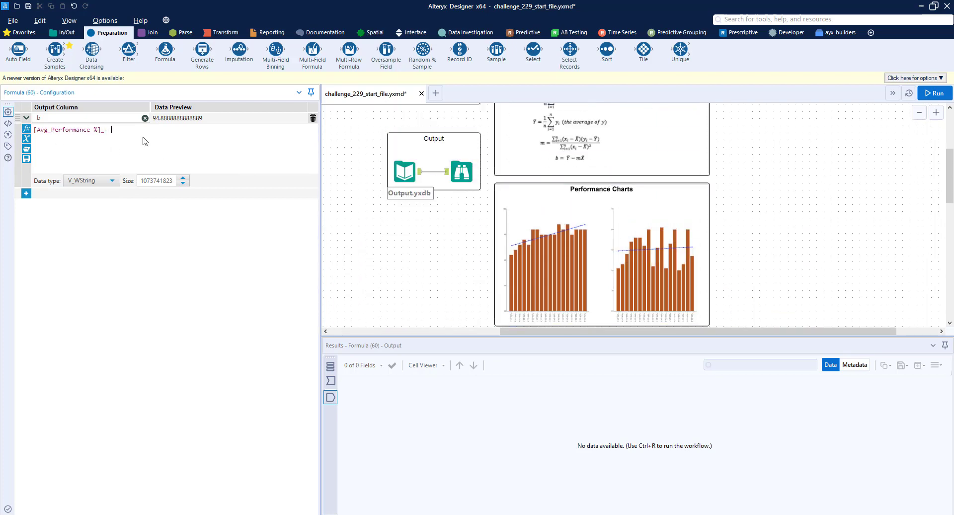
type("- [m]*[")
key("Down")
key("Down")
key("Down")
key("Down")
key("Return")
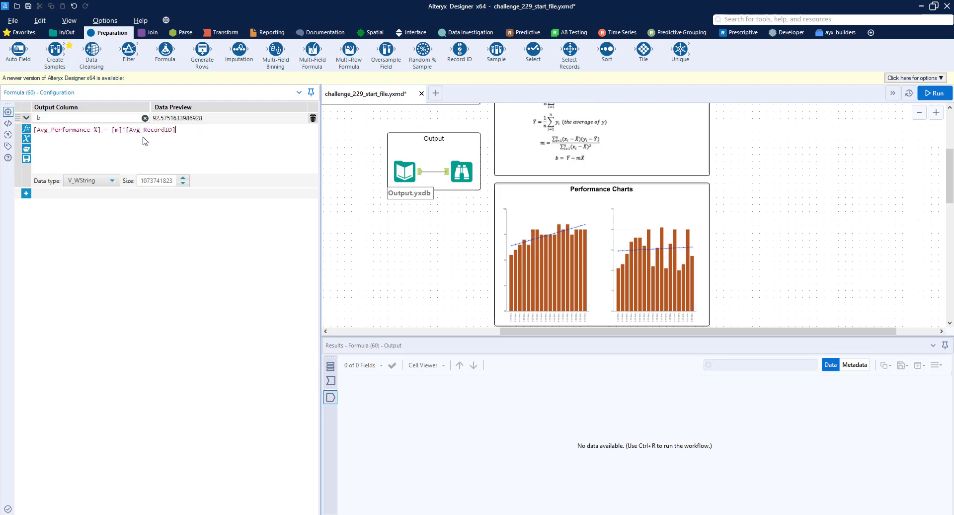
left_click(99, 180)
scroll(90, 234, "down", 1)
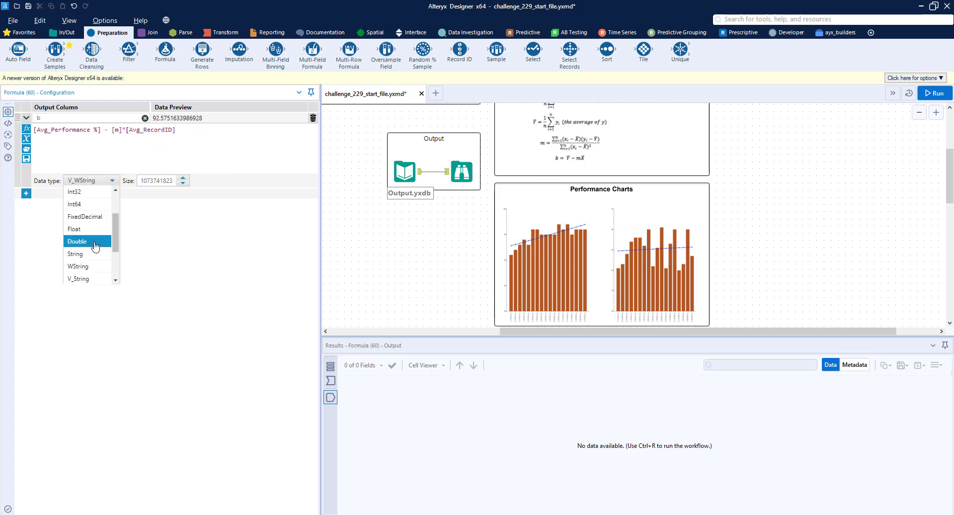
left_click(92, 242)
Run the workflow and compare the b values in the Browse output with the trend lines in the sample Performance Charts
scroll(801, 254, "down", 2)
left_click(938, 90)
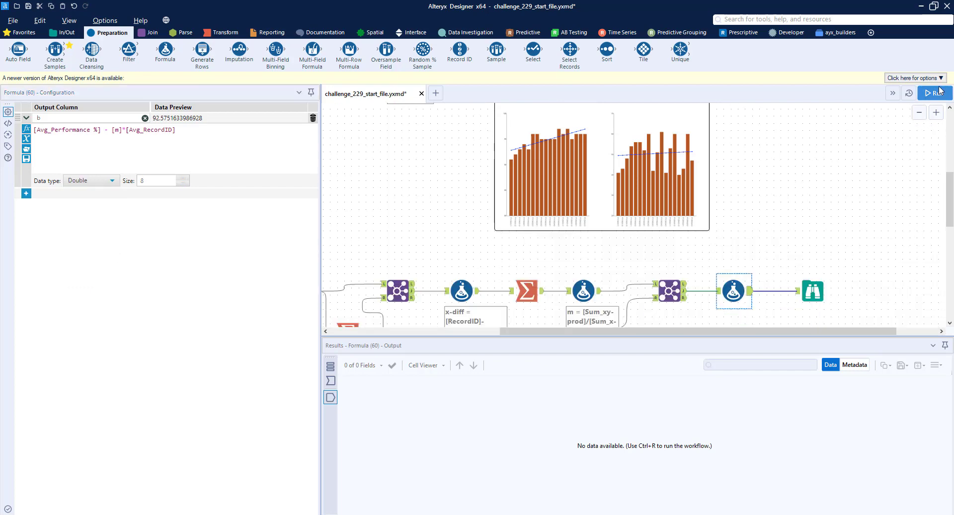
left_click(813, 291)
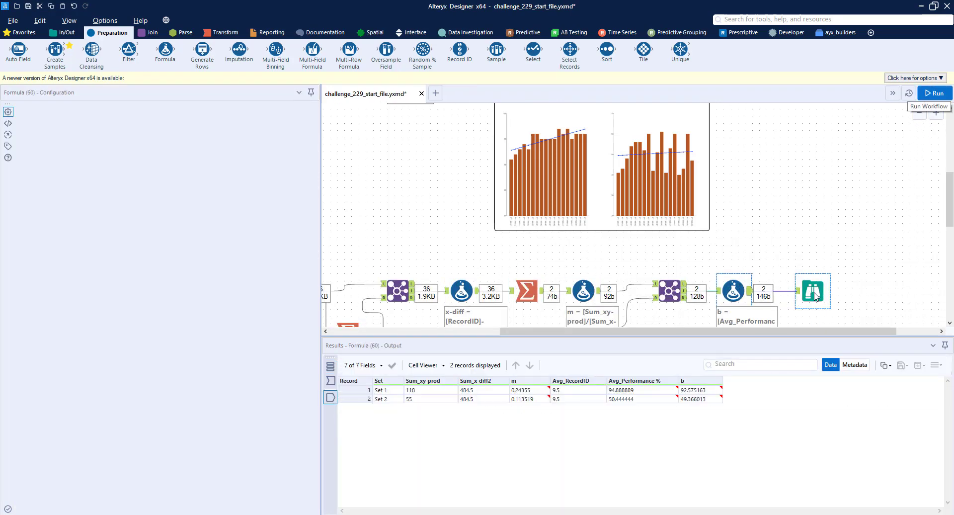
mouse_move(708, 393)
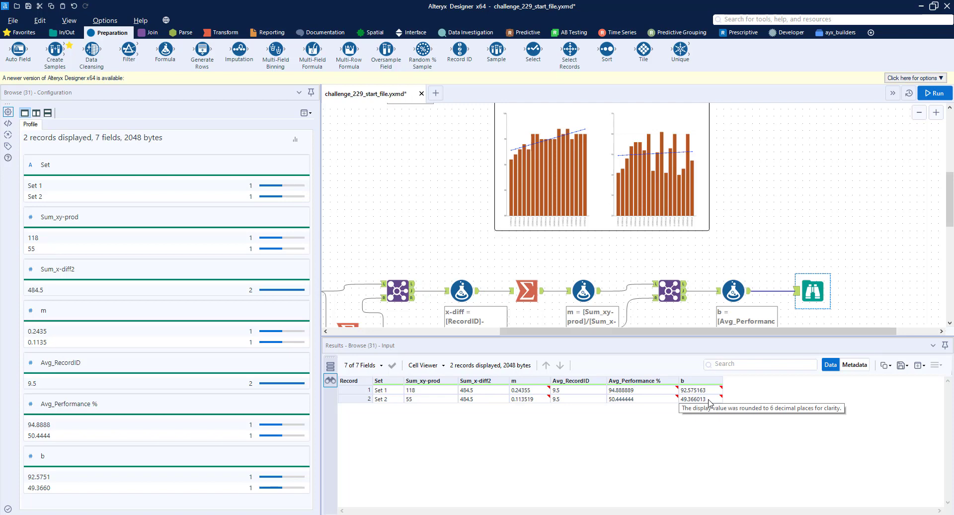
scroll(635, 174, "up", 4, "ctrl")
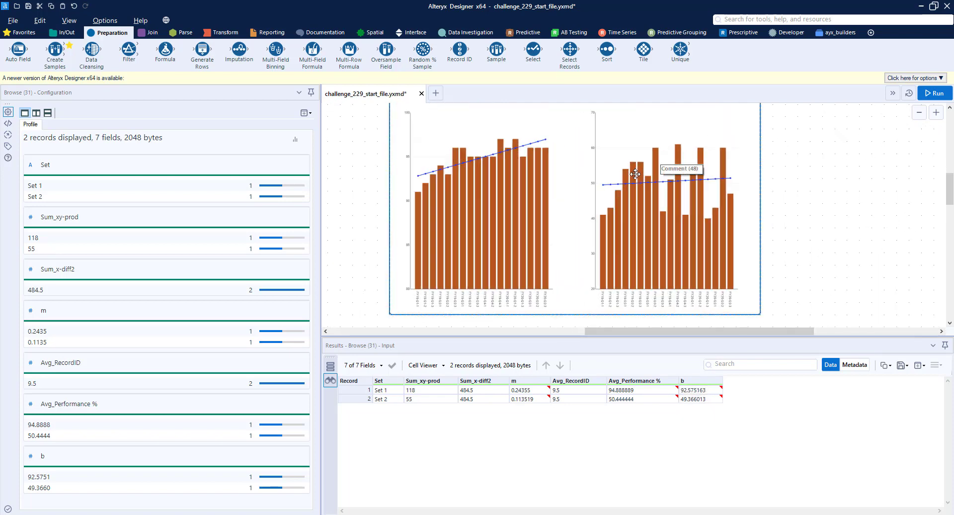
scroll(635, 173, "up", 1)
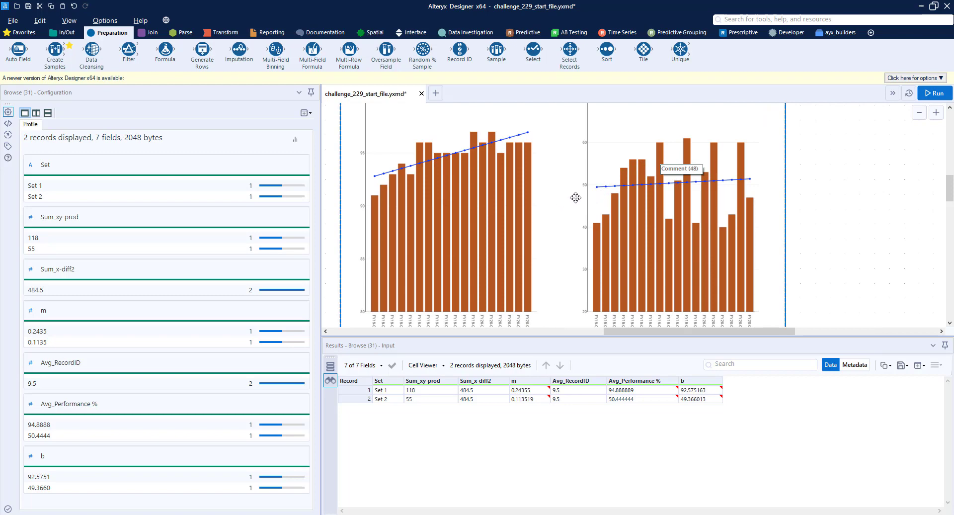
scroll(797, 239, "down", 3)
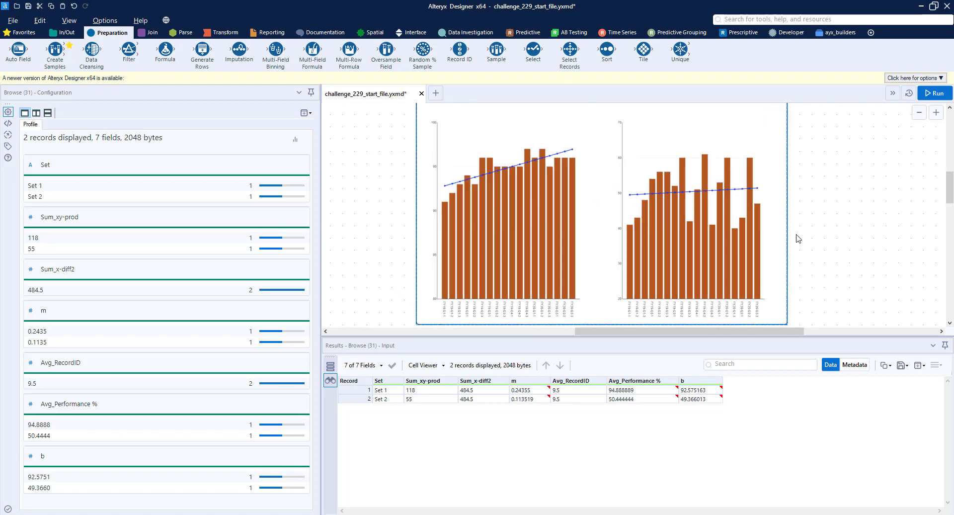
scroll(797, 238, "down", 1)
Move the second Join, the b Formula and the Browse tools together to a lower row of the canvas
scroll(787, 331, "right", 4)
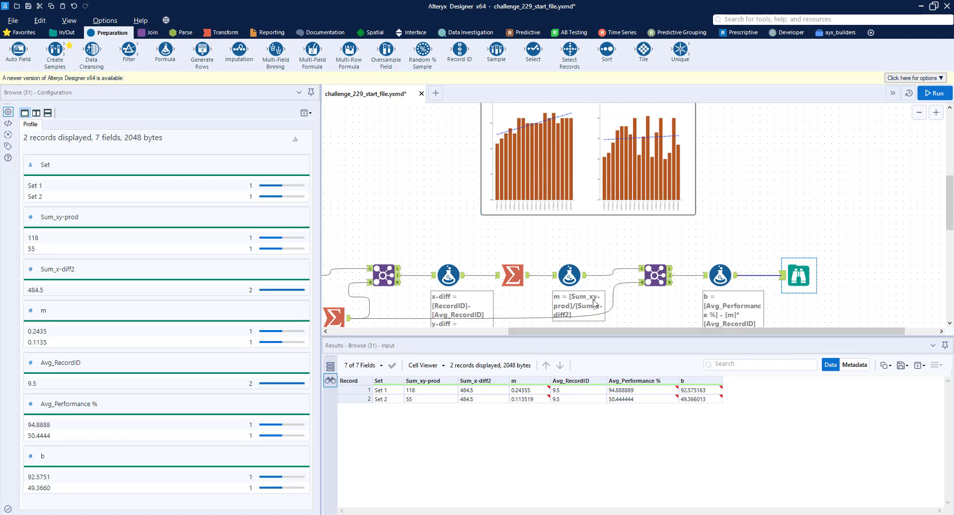
left_click_drag(599, 330, 714, 333)
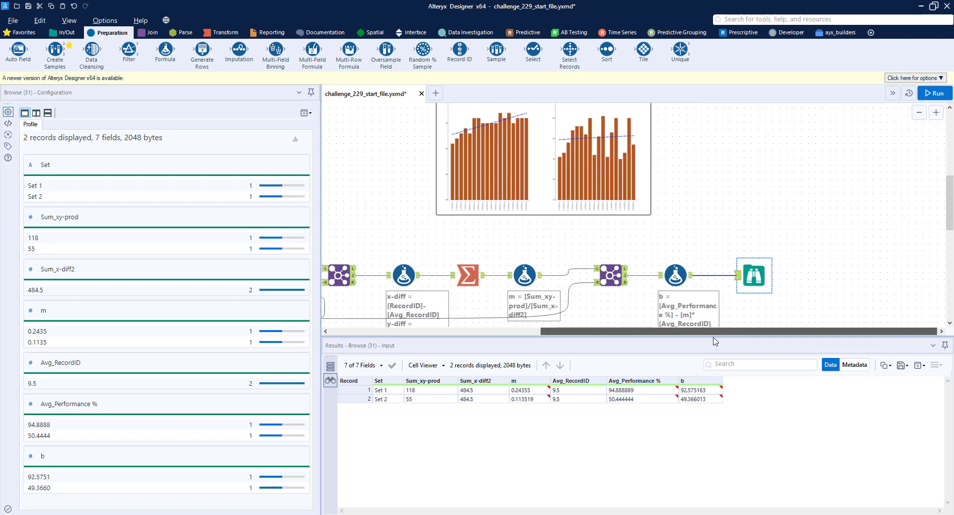
scroll(785, 314, "down", 3)
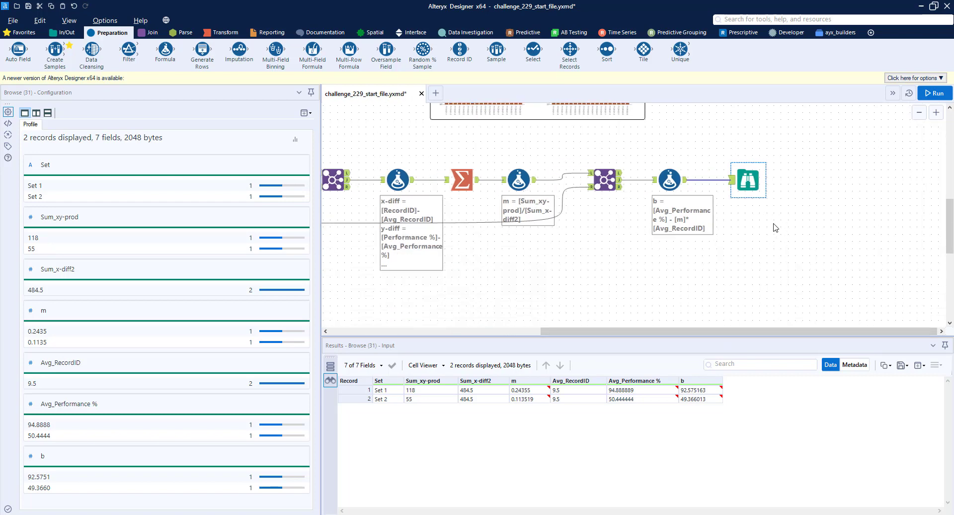
left_click_drag(774, 228, 580, 150)
left_click_drag(671, 218, 678, 277)
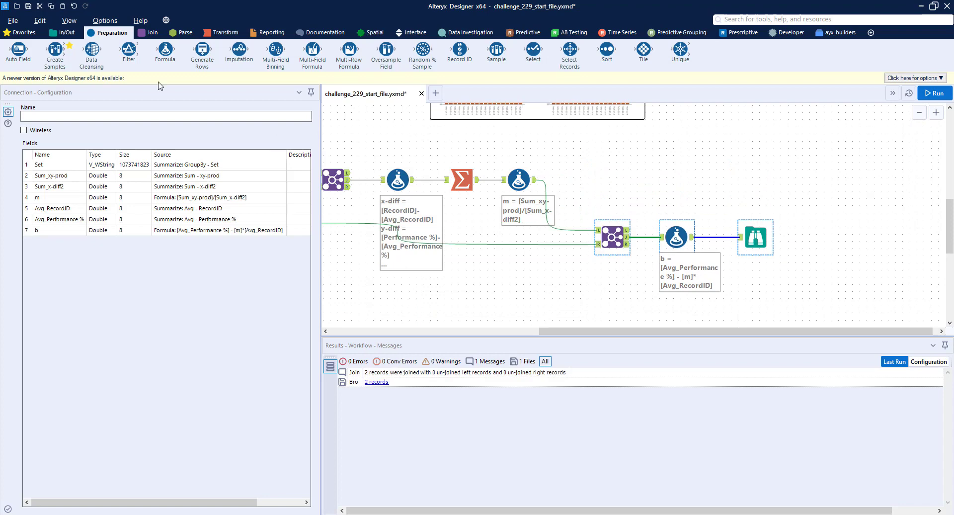
Add a Join tool above the Browse tool and connect the b Formula output to its right input
left_click(148, 32)
left_click_drag(129, 50, 757, 173)
left_click_drag(693, 237, 741, 180)
left_click(741, 240)
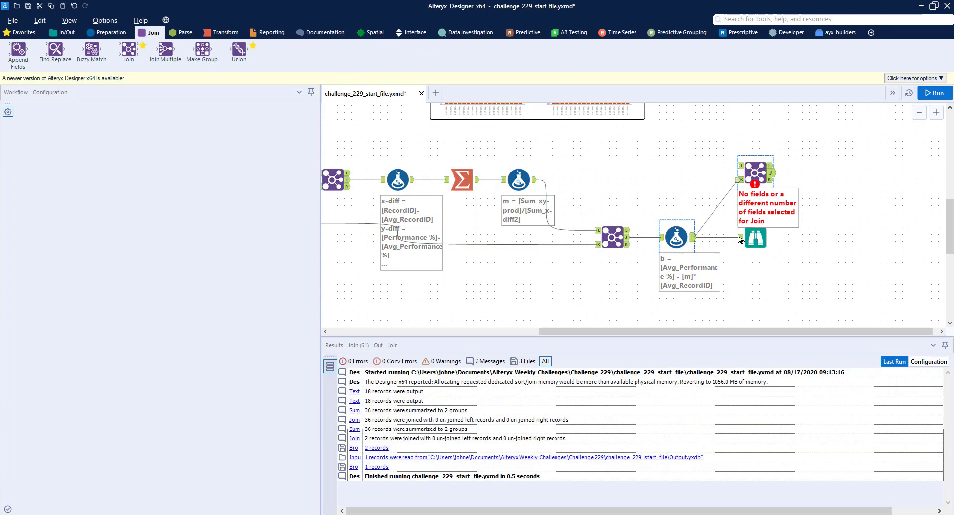
left_click(739, 179)
Connect the Union output with the combined Set 1 and Set 2 records to the left input of the newest Join tool
left_click_drag(710, 330, 577, 328)
left_click_drag(469, 179, 945, 194)
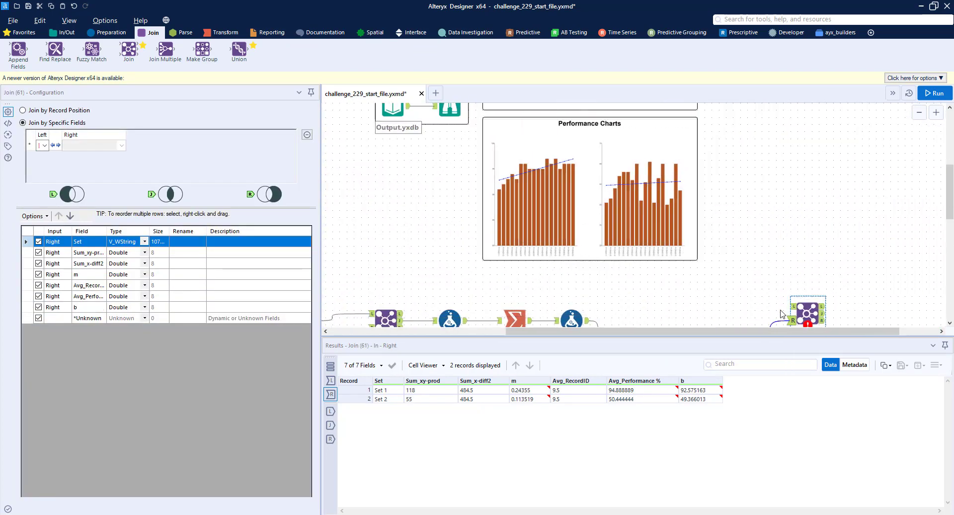
left_click_drag(556, 333, 502, 334)
scroll(646, 224, "down", 1)
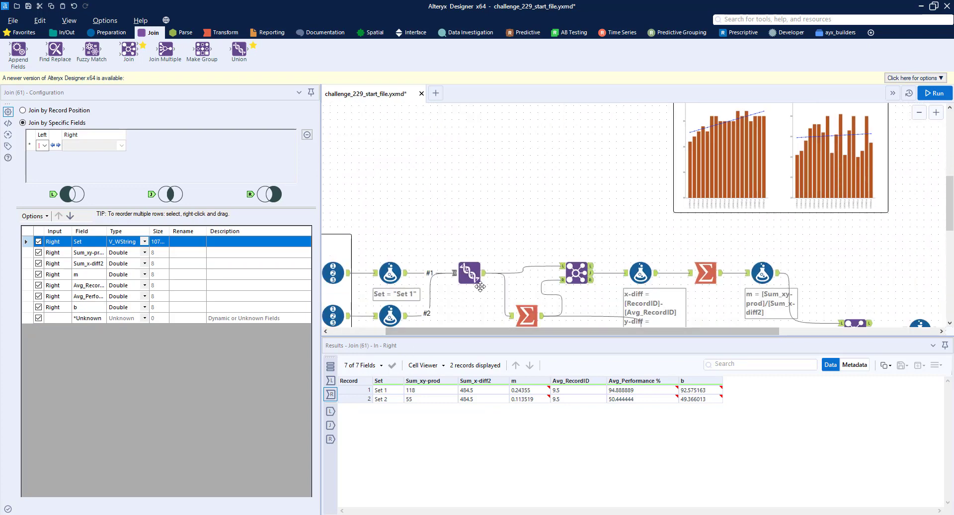
left_click_drag(938, 258, 843, 258)
key("ctrl+r")
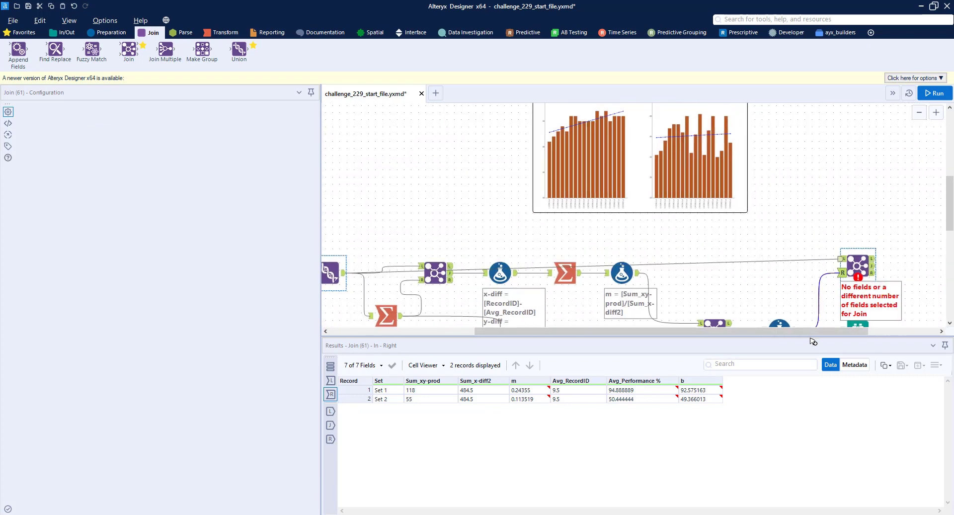
Configure the newest Join tool to match the left Set field with the right Set field
left_click(765, 278)
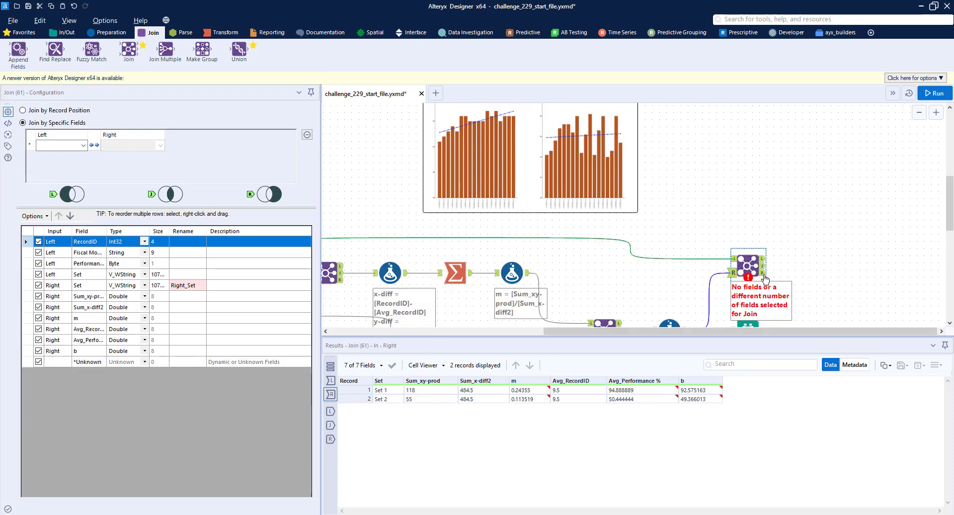
left_click(59, 145)
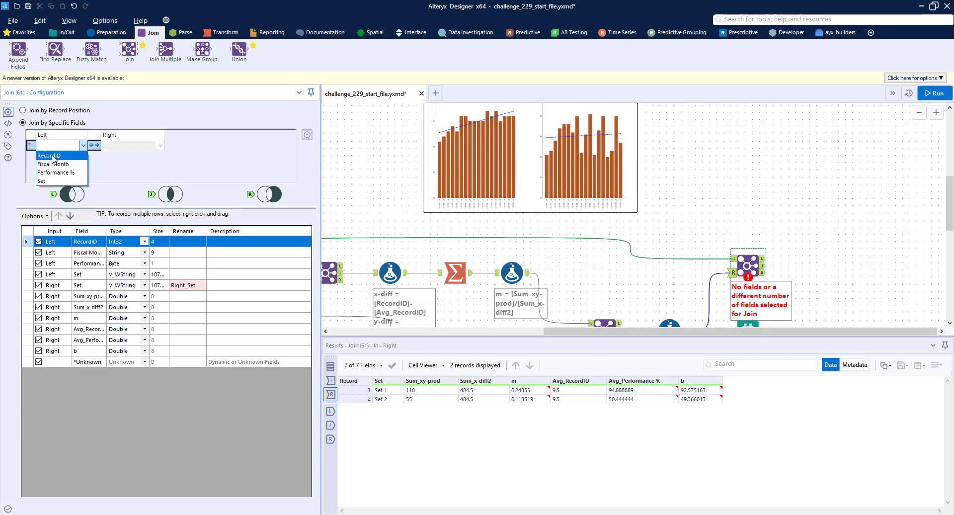
left_click(61, 149)
left_click(83, 145)
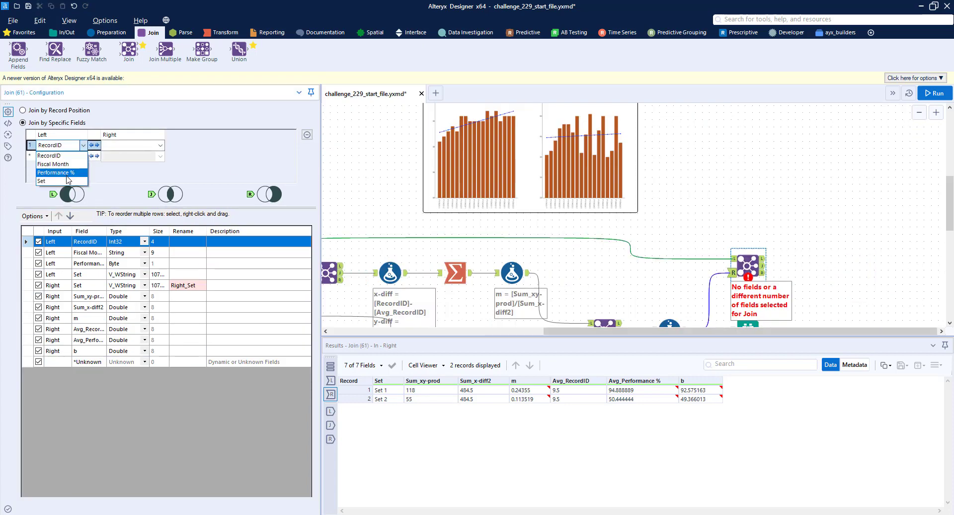
left_click(60, 175)
left_click(144, 145)
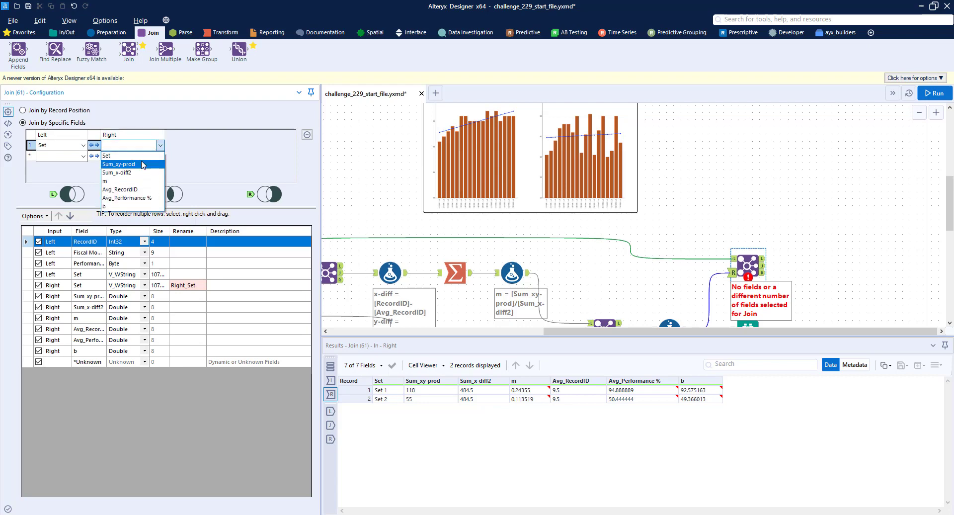
left_click(142, 150)
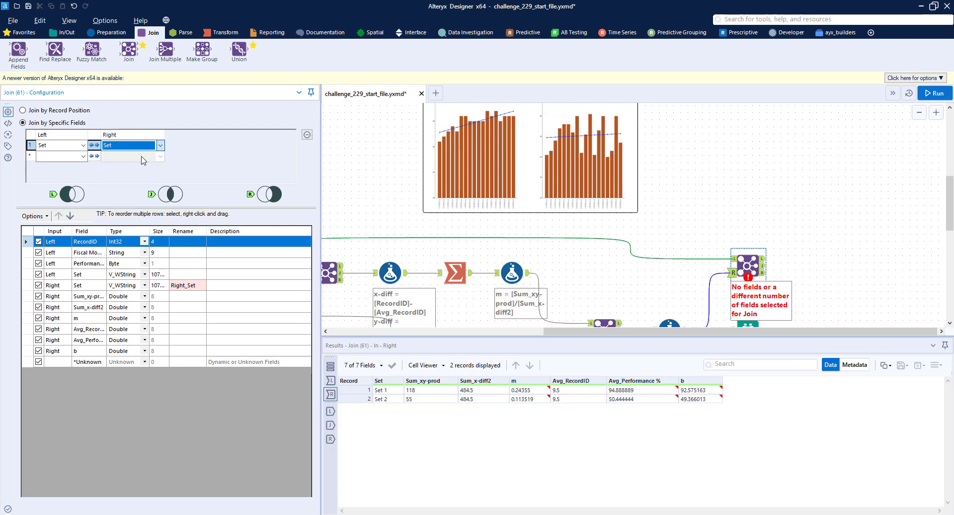
Exclude the right Set field from the newest Join's output and move the left Set field to the top of the field list
left_click(38, 286)
left_click(55, 275)
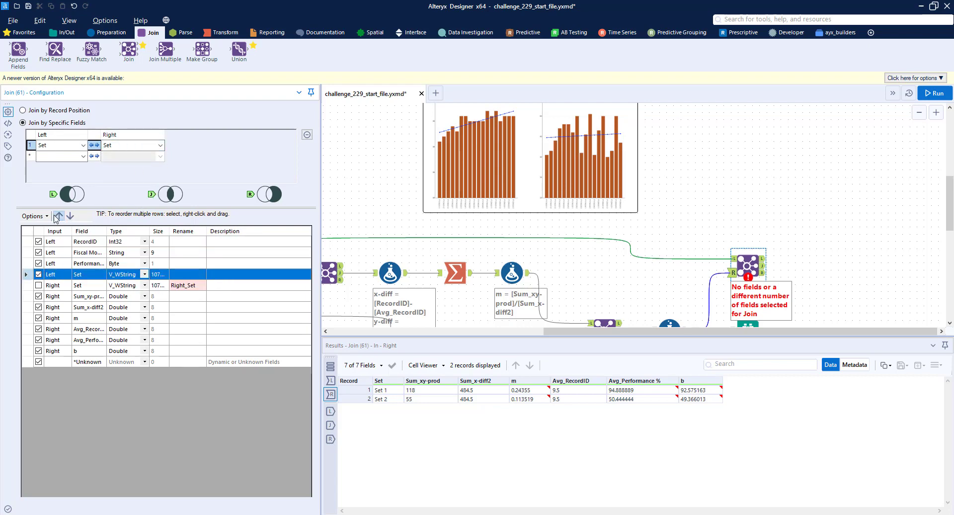
left_click(57, 216)
left_click(57, 216)
left_click(57, 216)
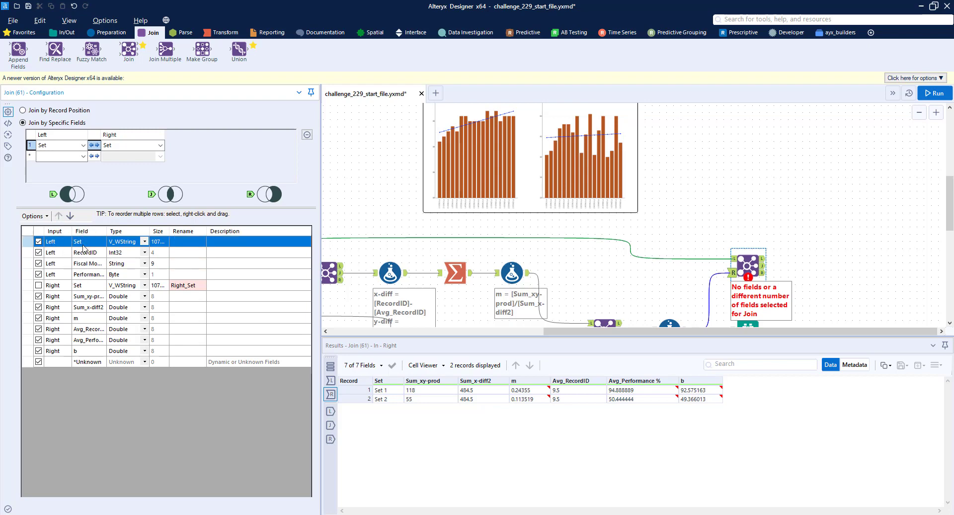
left_click_drag(72, 231, 155, 229)
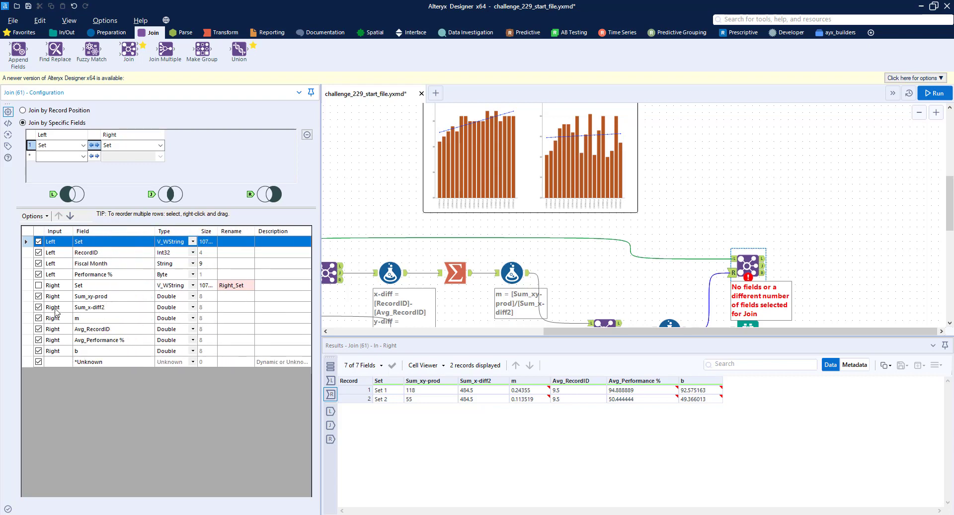
Exclude the Sum_xy-prod, Sum_x-diff2, Avg_RecordID and Avg_Performance % fields from the newest Join's output
left_click(39, 296)
left_click(39, 307)
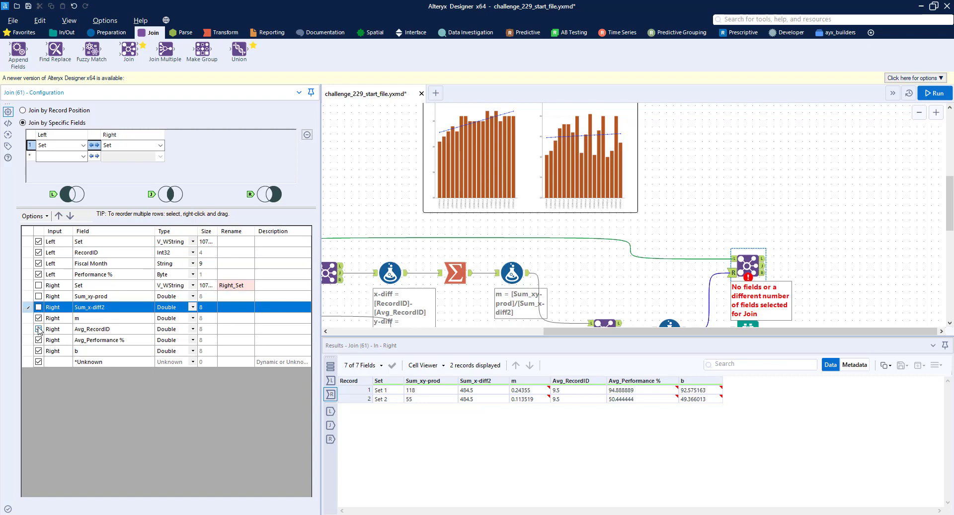
left_click(39, 329)
left_click(39, 341)
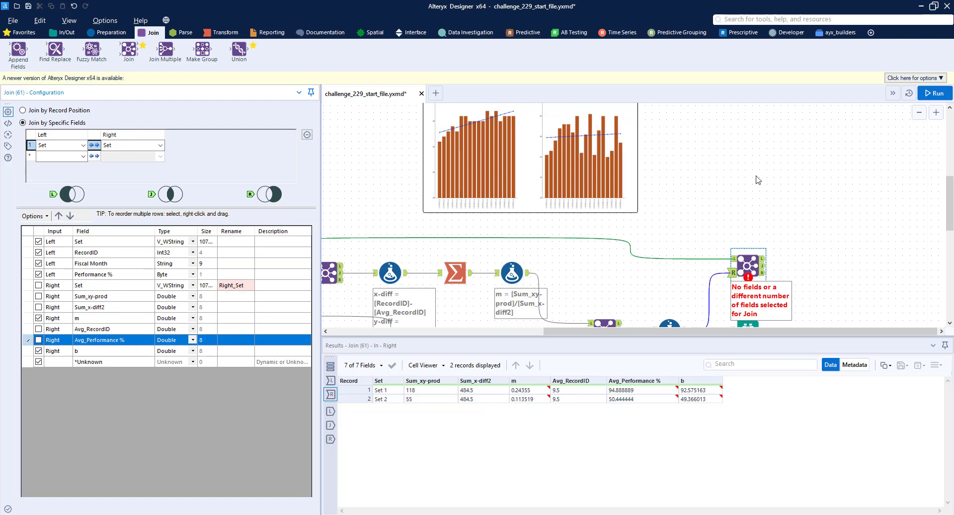
Attach a Browse tool to the newest Join's J output and run the workflow
scroll(759, 180, "down", 3)
left_click(65, 33)
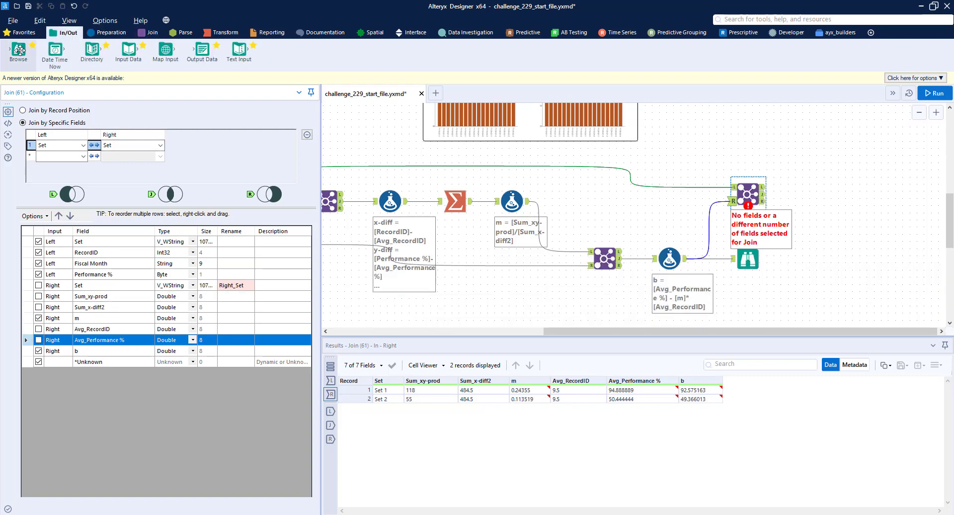
left_click_drag(19, 49, 834, 194)
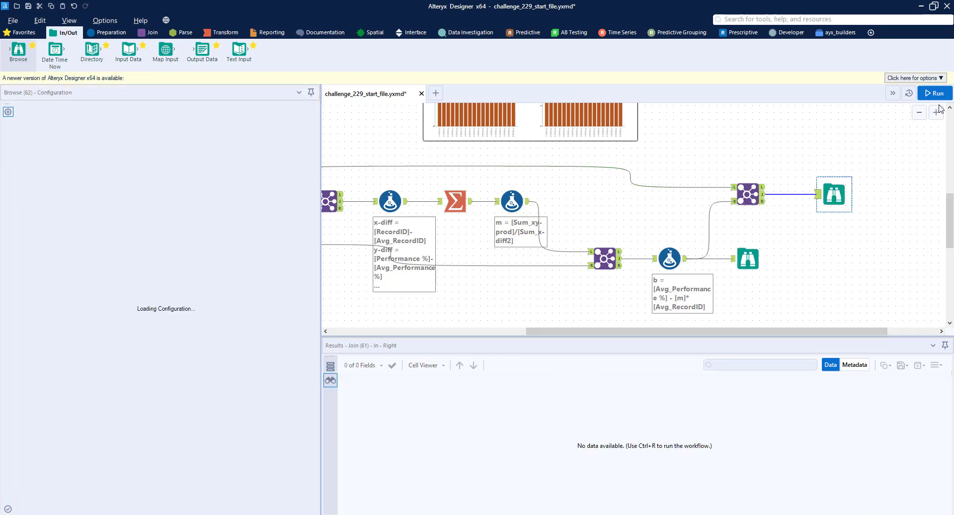
left_click(935, 93)
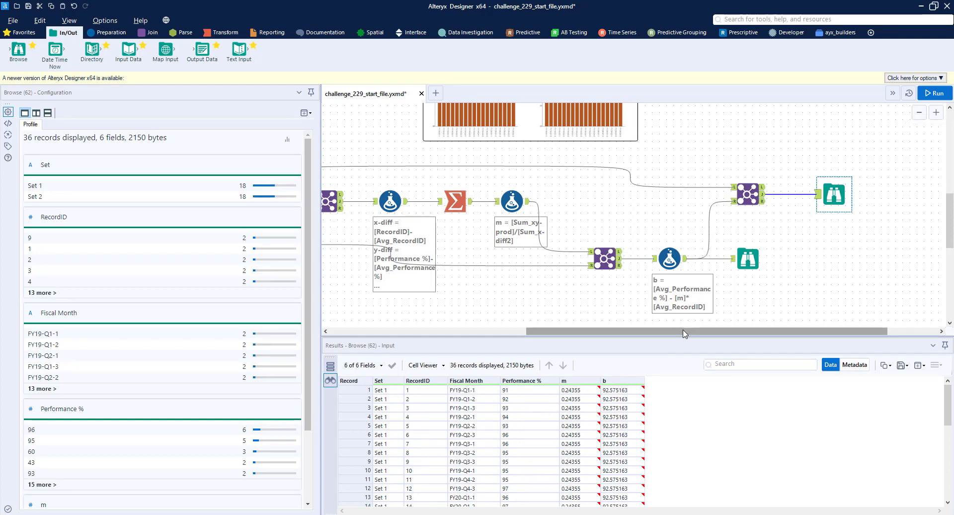
Move the new Browse tool farther from the Join and insert a Formula tool on the connection between them
left_click_drag(686, 330, 736, 331)
left_click_drag(762, 198, 819, 198)
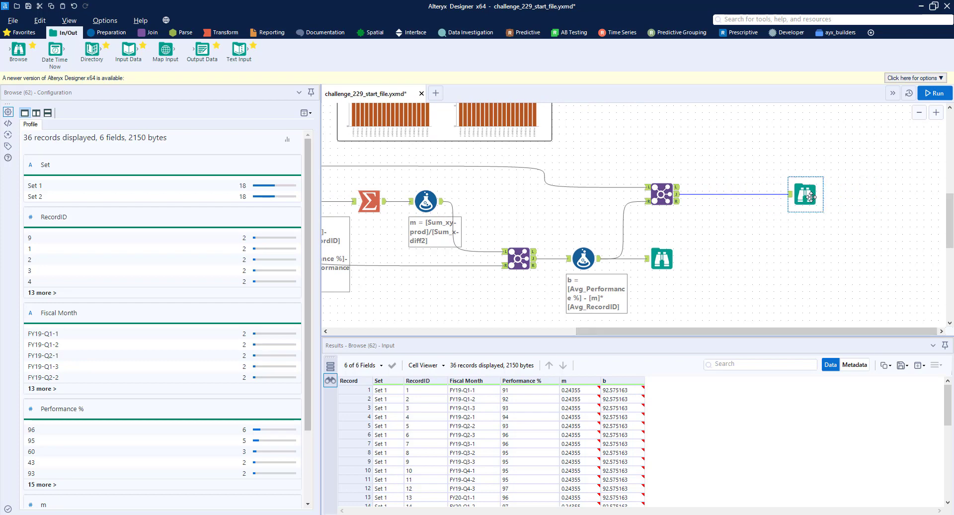
left_click(116, 33)
left_click_drag(165, 50, 720, 195)
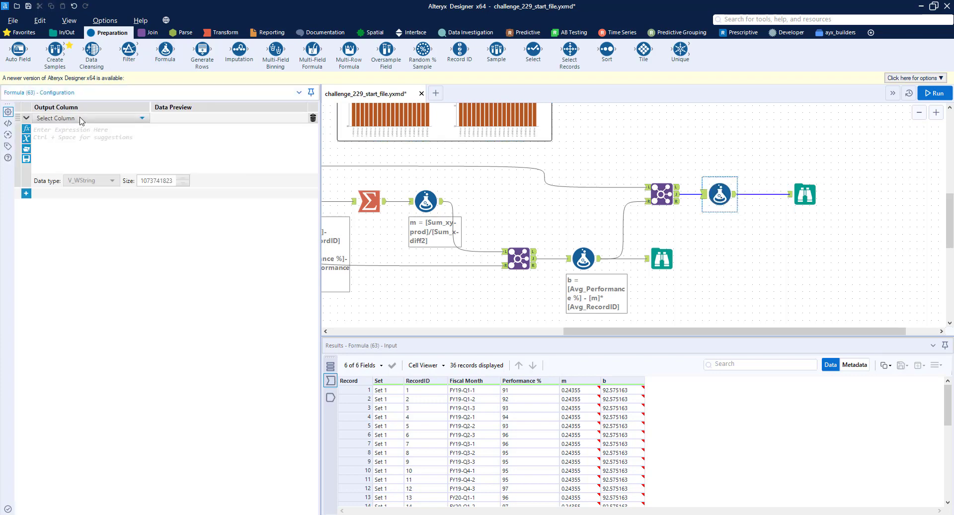
Create a new output column named Predicted in the new Formula tool
left_click(82, 118)
left_click(81, 129)
type("Predicte")
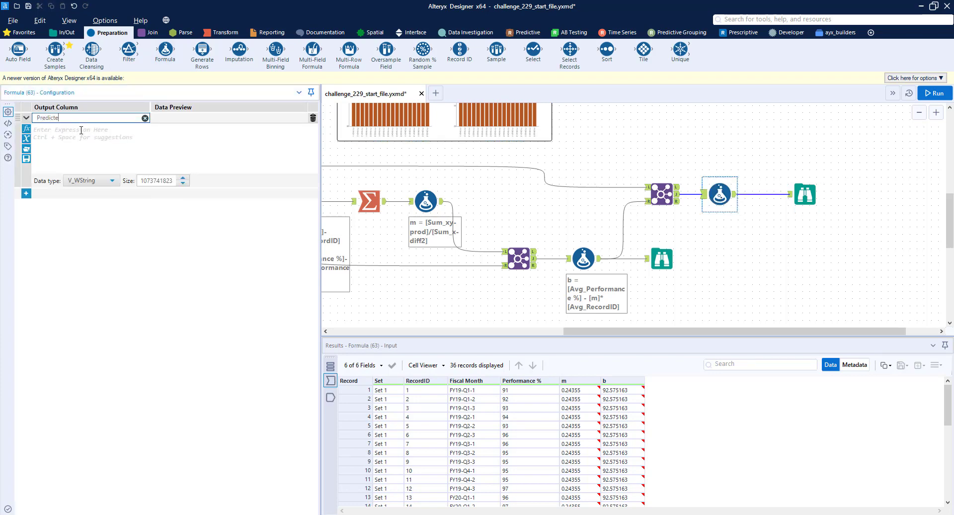
type("d")
key("Return")
type("[")
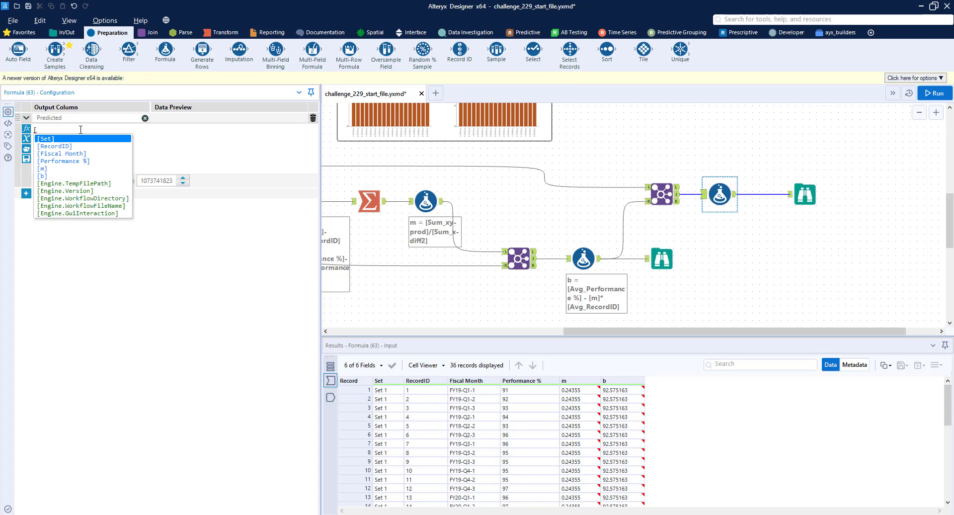
key("Down")
key("Down")
key("Down")
key("Return")
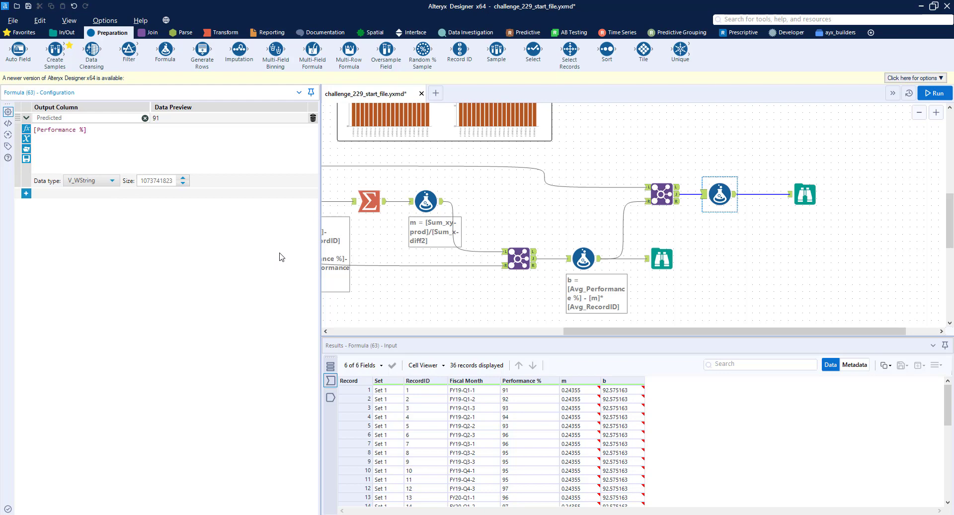
key("BackSpace")
key("BackSpace")
key("BackSpace")
key("BackSpace")
key("BackSpace")
key("BackSpace")
key("BackSpace")
key("BackSpace")
key("BackSpace")
key("BackSpace")
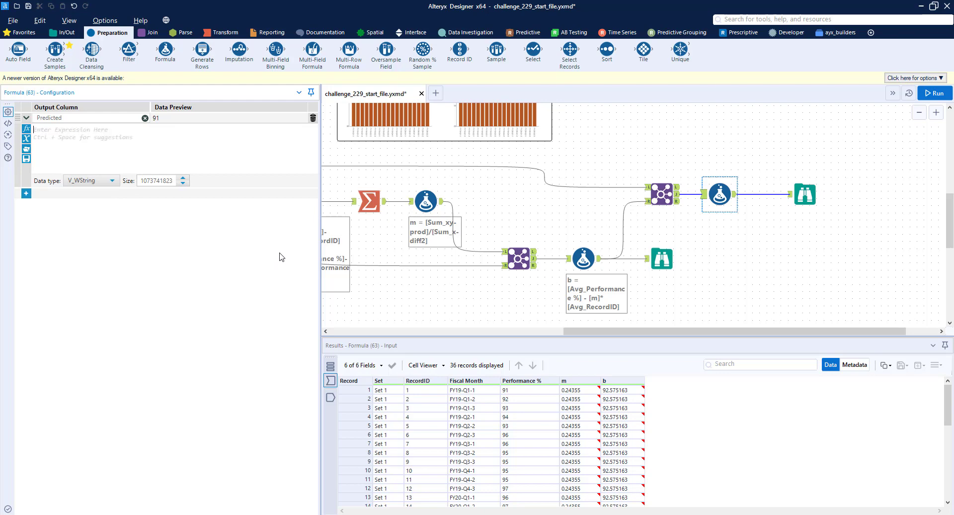
Enter the expression [b] + [m]*[RecordID] for the Predicted column
key("ctrl+space")
key("Down")
key("Down")
key("Down")
key("Down")
key("Down")
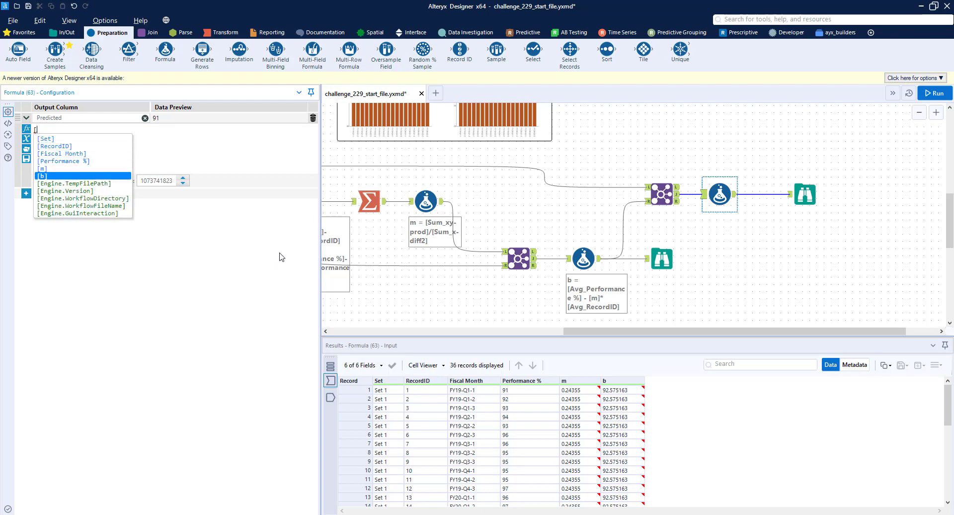
key("Return")
type("+ [")
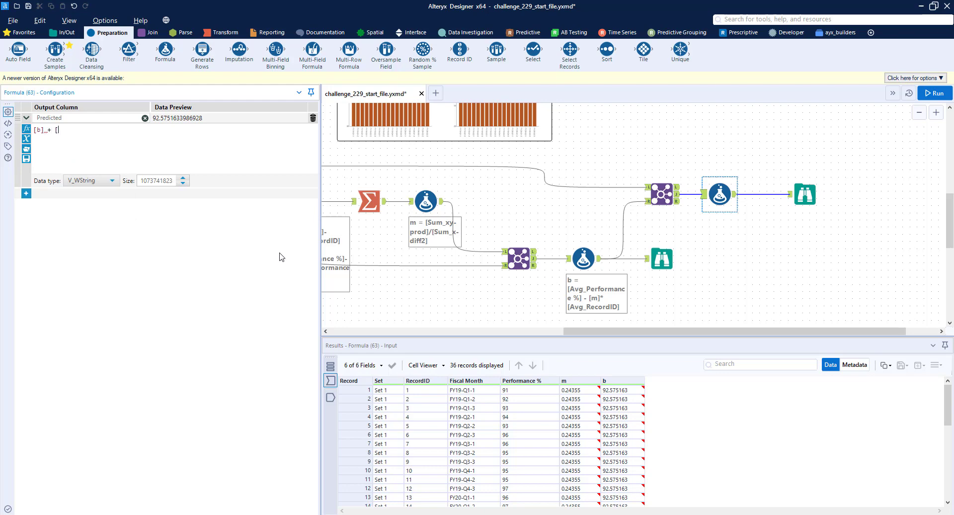
type("m")
key("Return")
type("*[")
key("Down")
key("Down")
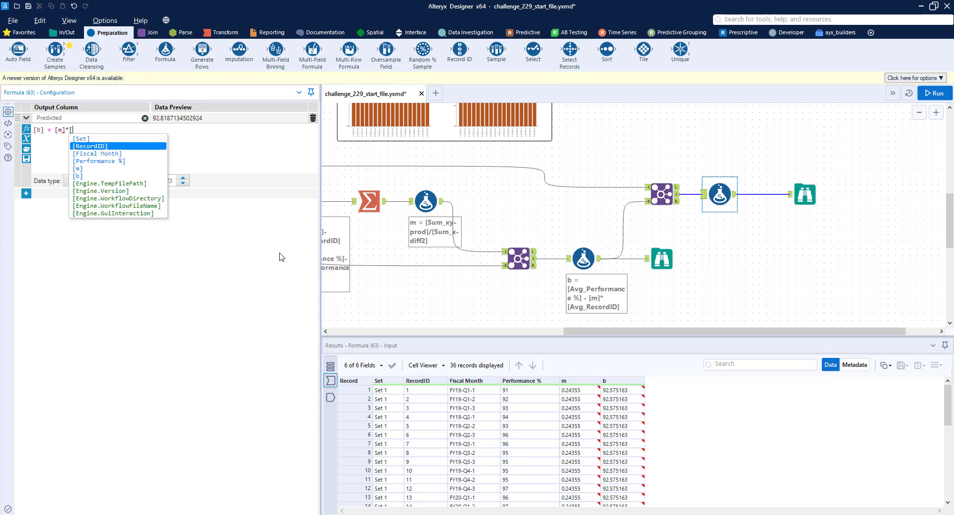
key("Return")
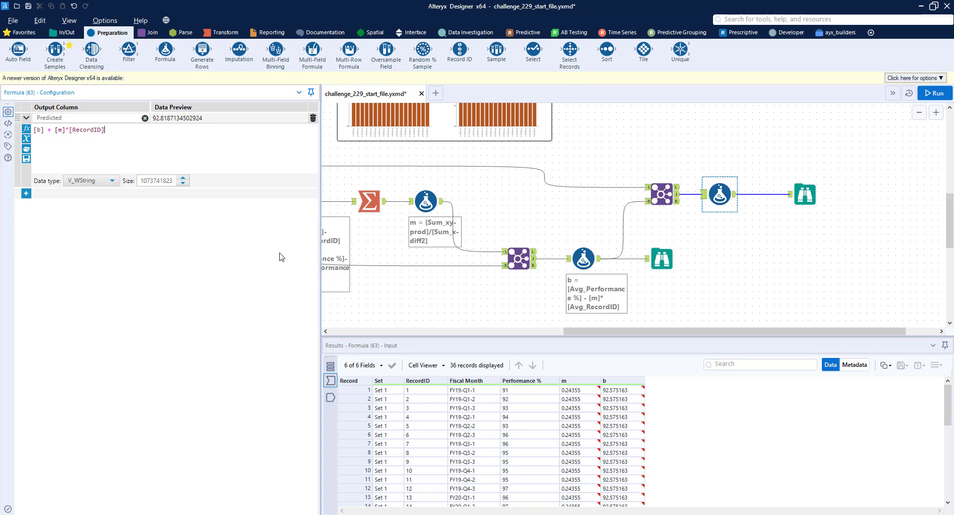
Set the Predicted column's data type to Double, then run the workflow and open the results of the Browse after it
left_click(106, 180)
scroll(97, 239, "down", 2)
left_click(88, 241)
left_click(934, 93)
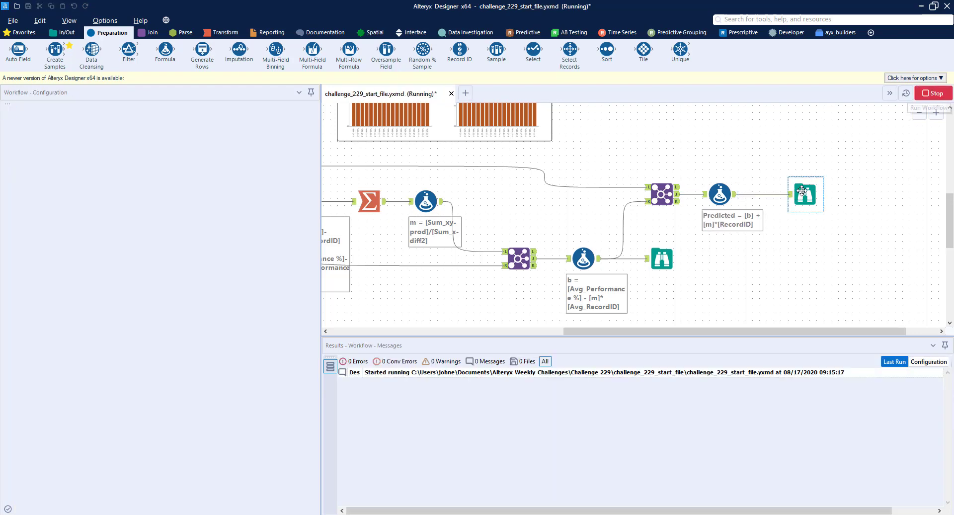
left_click(801, 192)
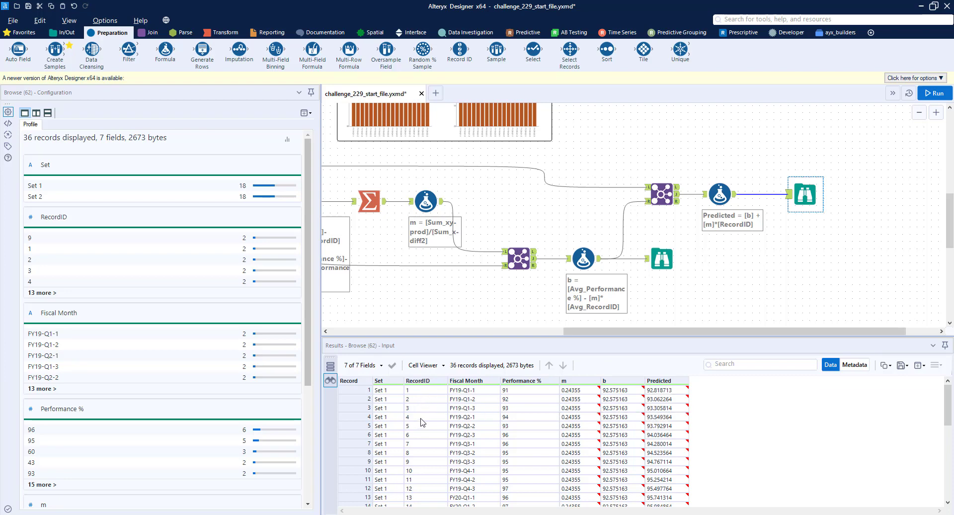
Examine the data profiles of the Performance % and Predicted columns in the Browse results
scroll(731, 266, "up", 1)
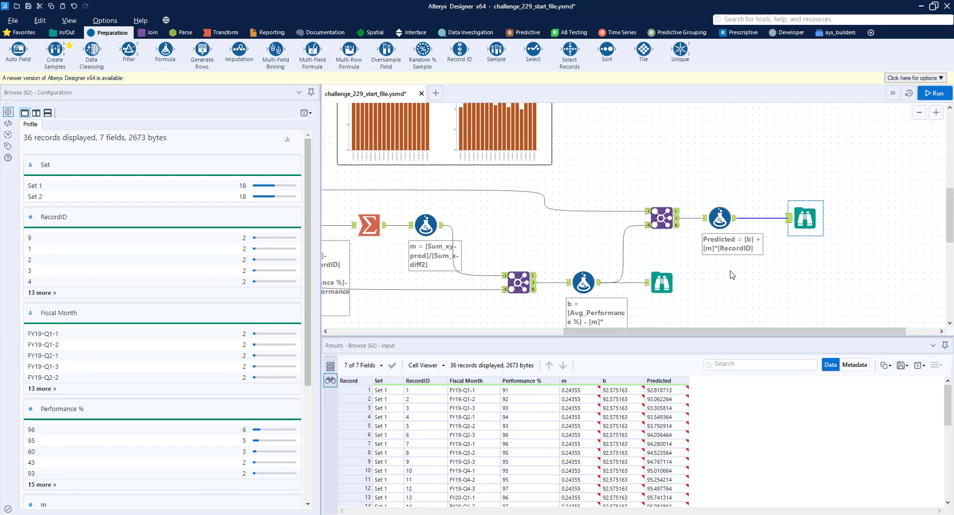
left_click(517, 390)
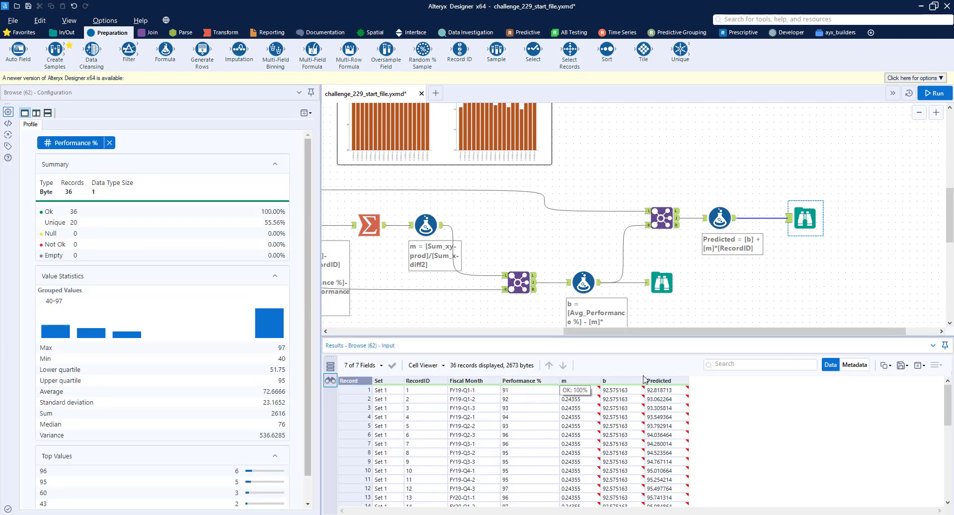
left_click(675, 382)
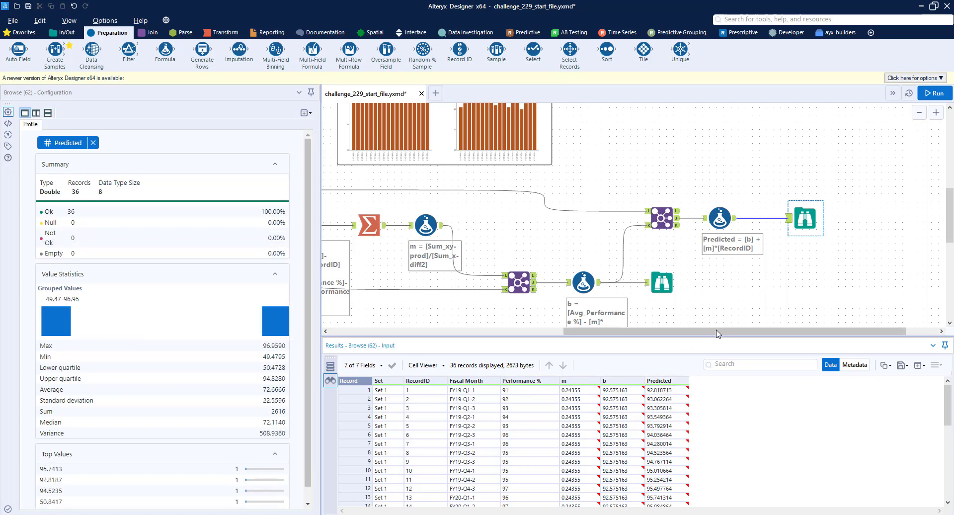
Move the Browse tool farther from the Predicted Formula and insert an Interactive Chart tool between them
left_click_drag(718, 331, 791, 329)
left_click_drag(748, 218, 853, 218)
scroll(853, 219, "up", 3)
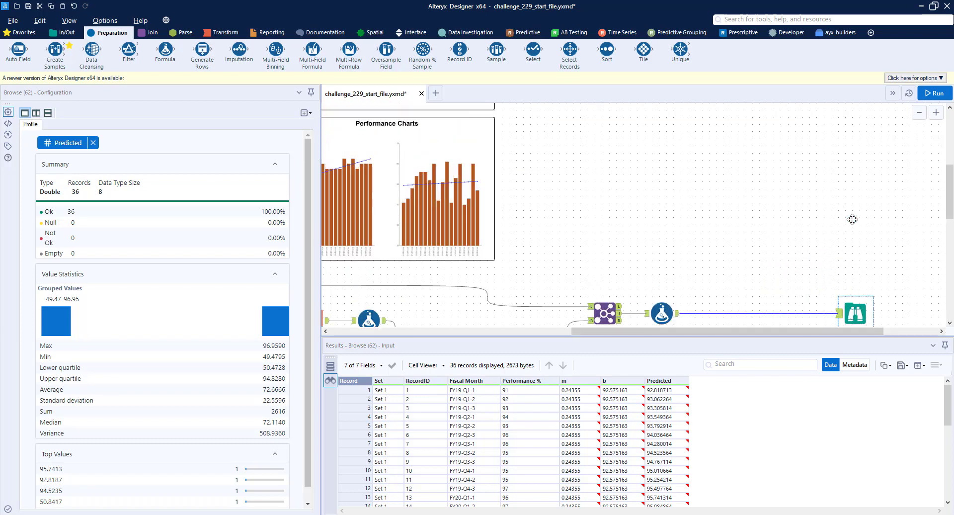
scroll(805, 334, "left", 3)
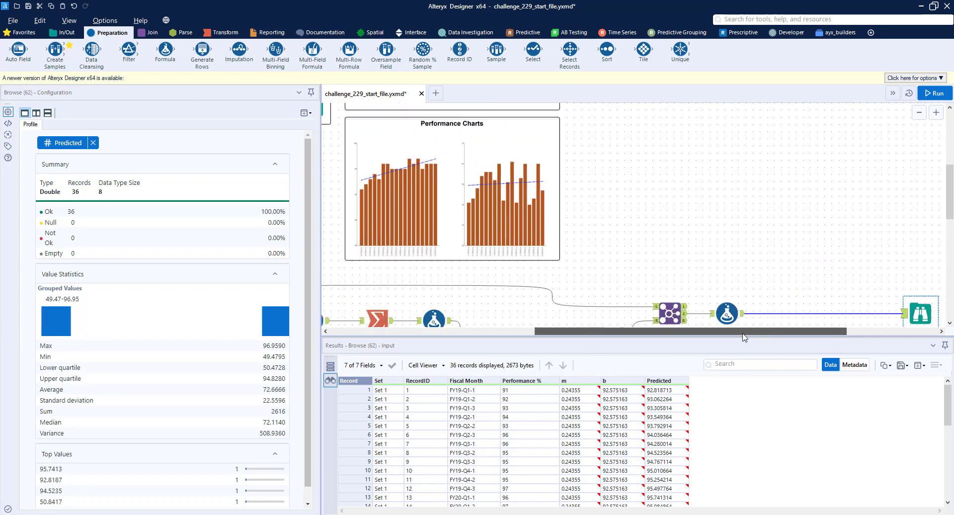
scroll(736, 337, "right", 5)
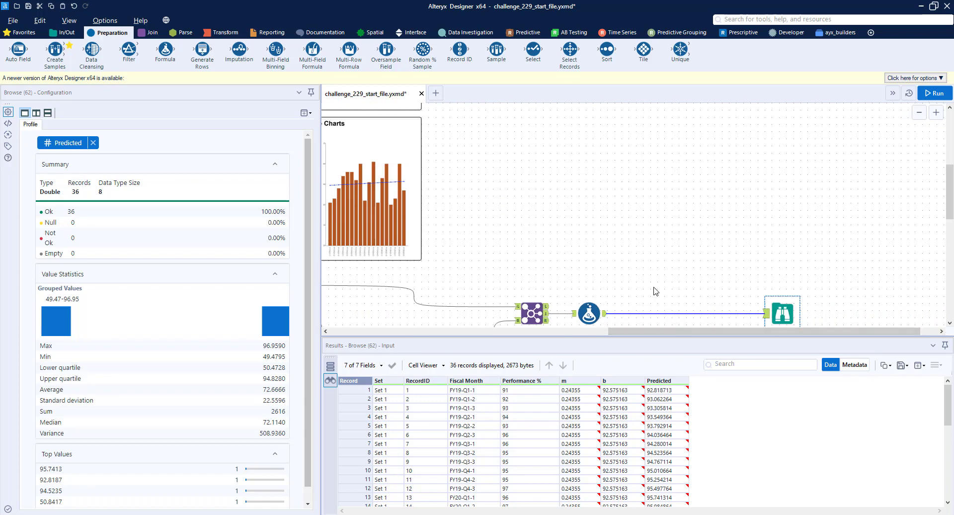
scroll(542, 242, "down", 3)
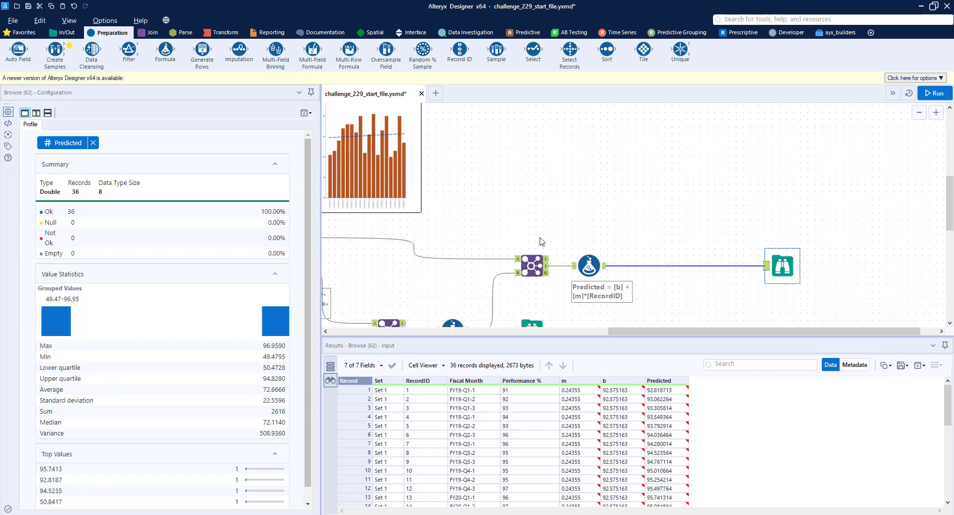
left_click(266, 33)
left_click_drag(128, 52, 661, 265)
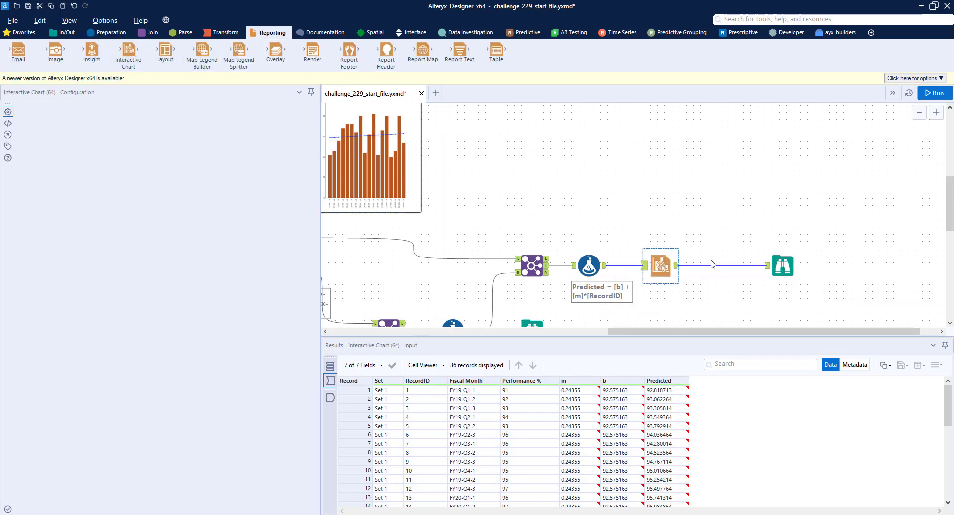
Open the Interactive Chart's configuration and add a layer named Actual Performance
left_click(49, 169)
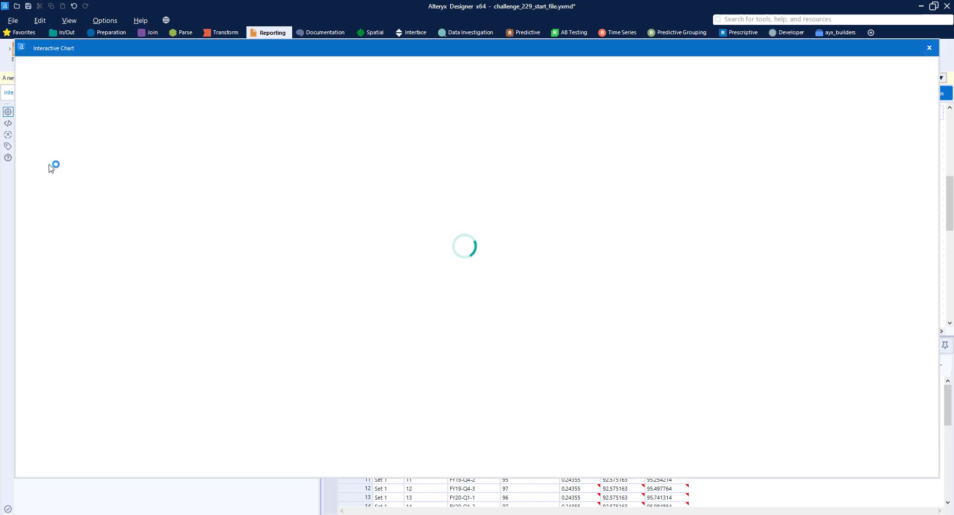
left_click(117, 72)
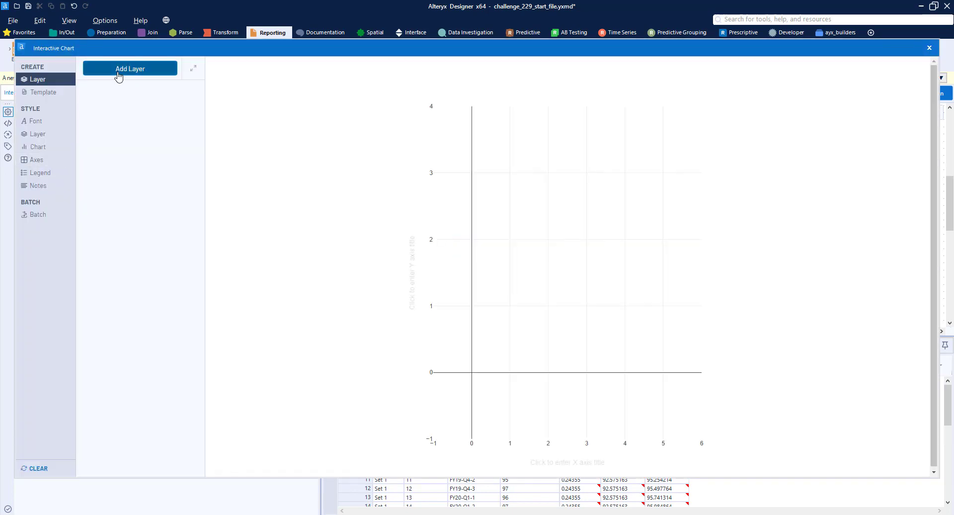
key("ctrl+a")
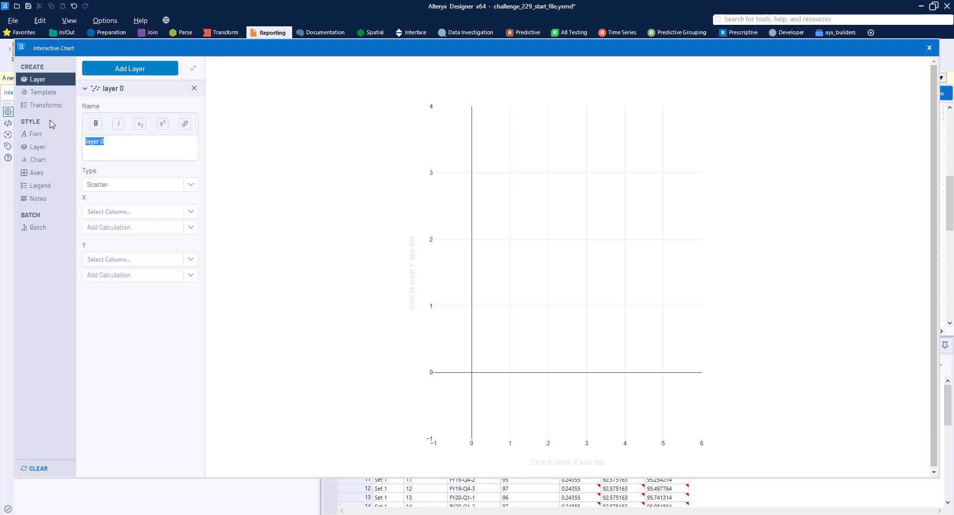
type("Actual Performance")
Make the Actual Performance layer a Bar chart with RecordID as X and Performance % as Y
left_click(108, 185)
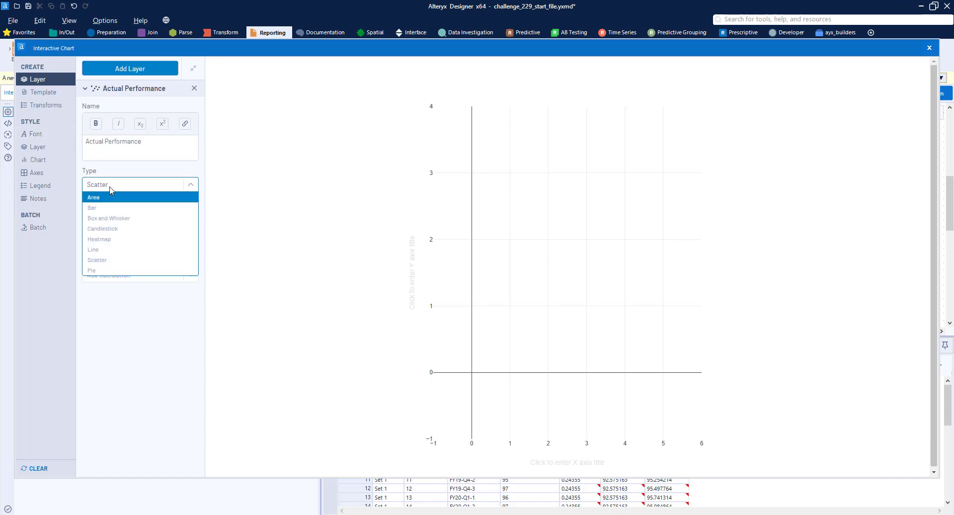
left_click(111, 204)
left_click(111, 211)
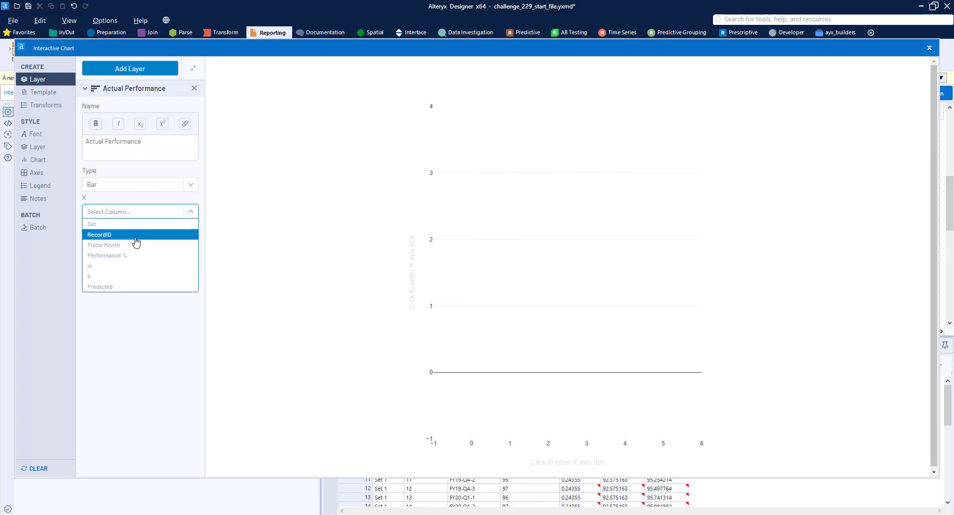
left_click(135, 235)
left_click(192, 292)
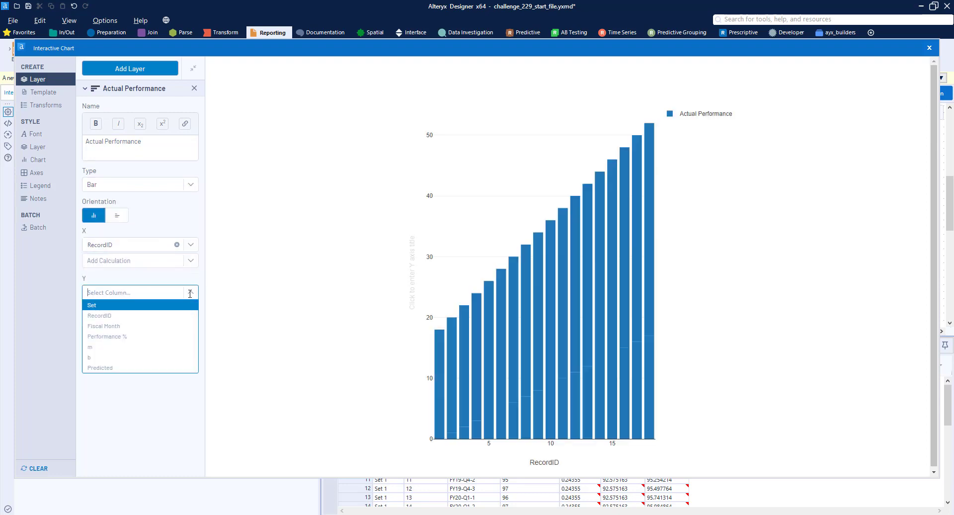
left_click(159, 341)
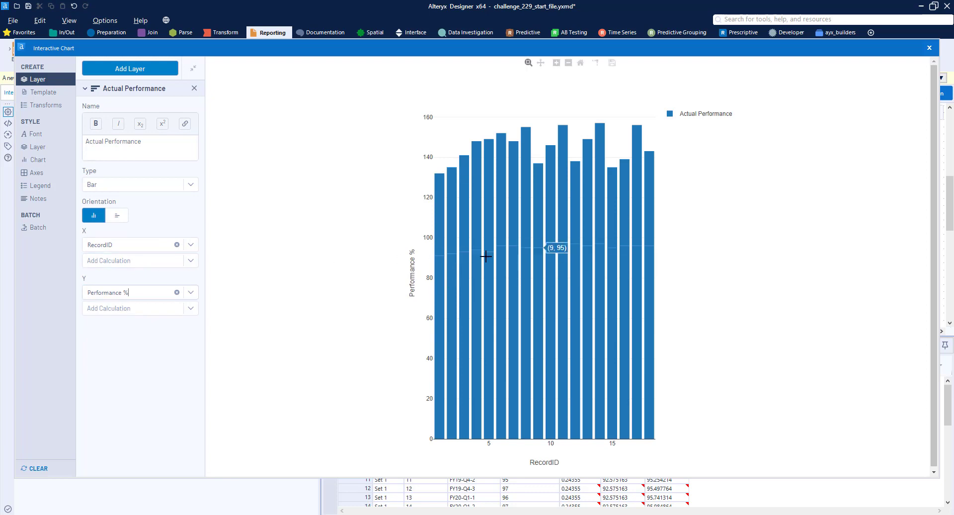
Try splitting the Actual Performance layer by the Set column, then disable the split
left_click(86, 89)
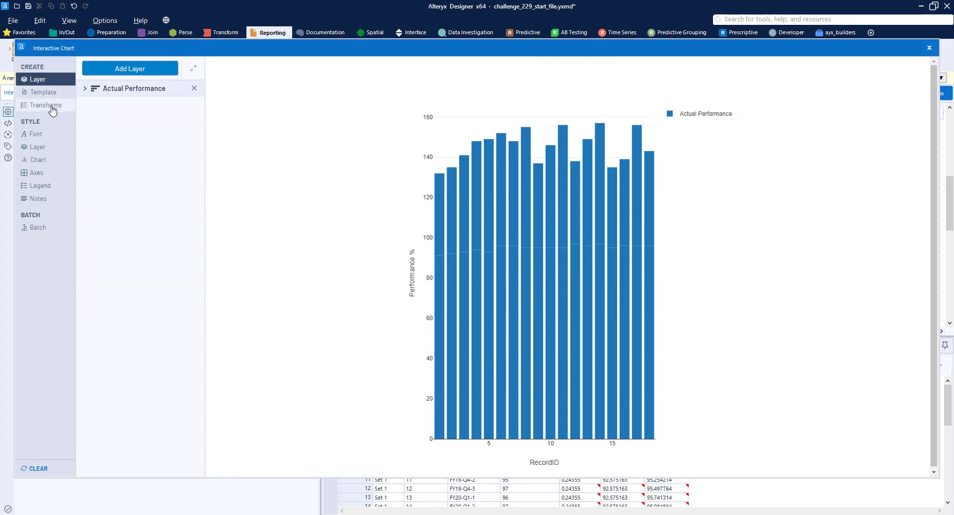
left_click(46, 105)
left_click(146, 89)
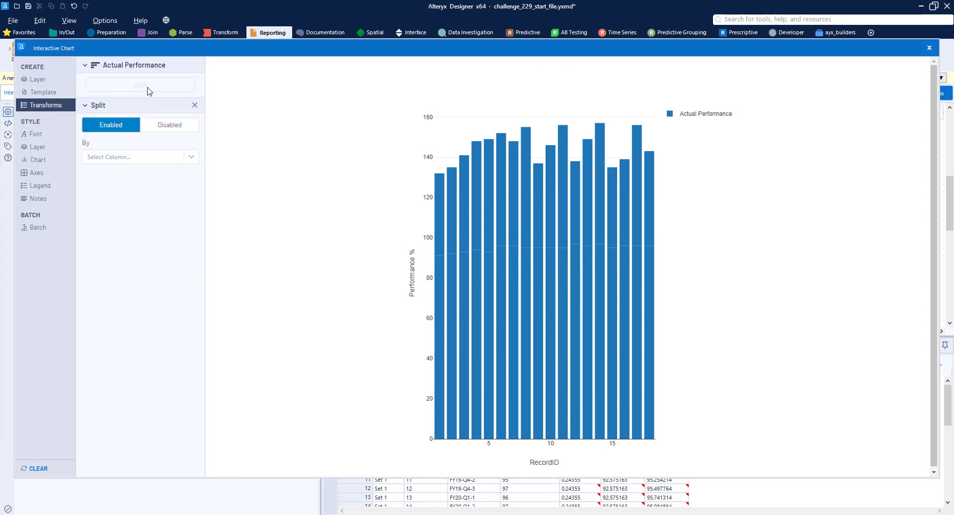
left_click(130, 157)
left_click(118, 171)
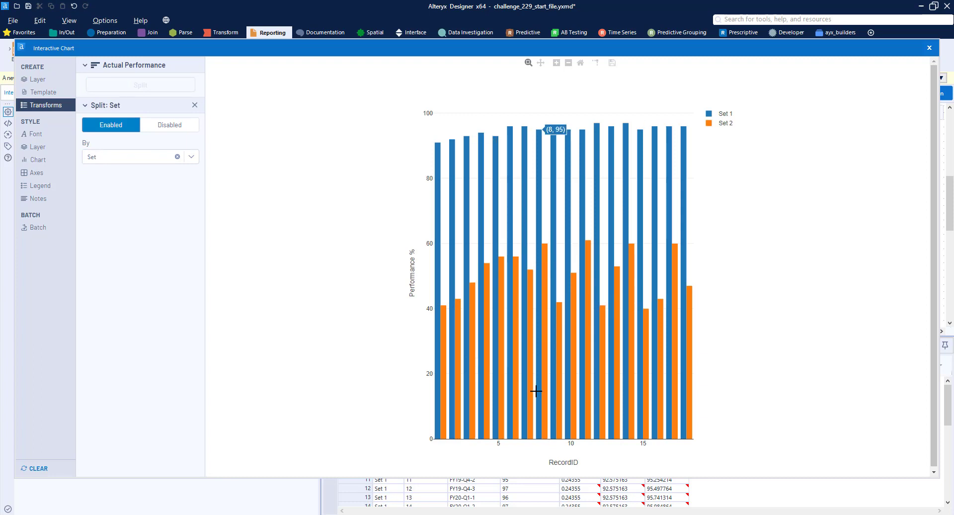
left_click(167, 126)
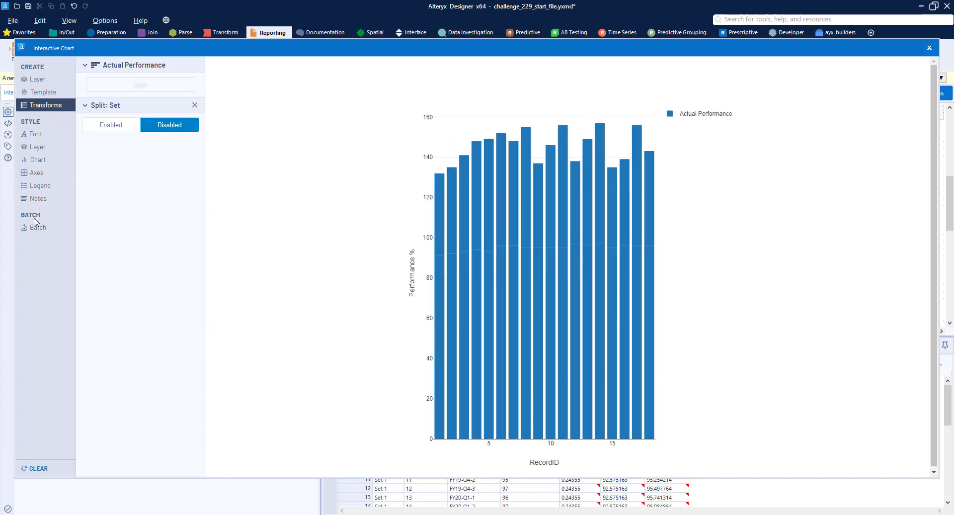
Try batching the charts grouped by Set and preview the chart of each set
left_click(48, 232)
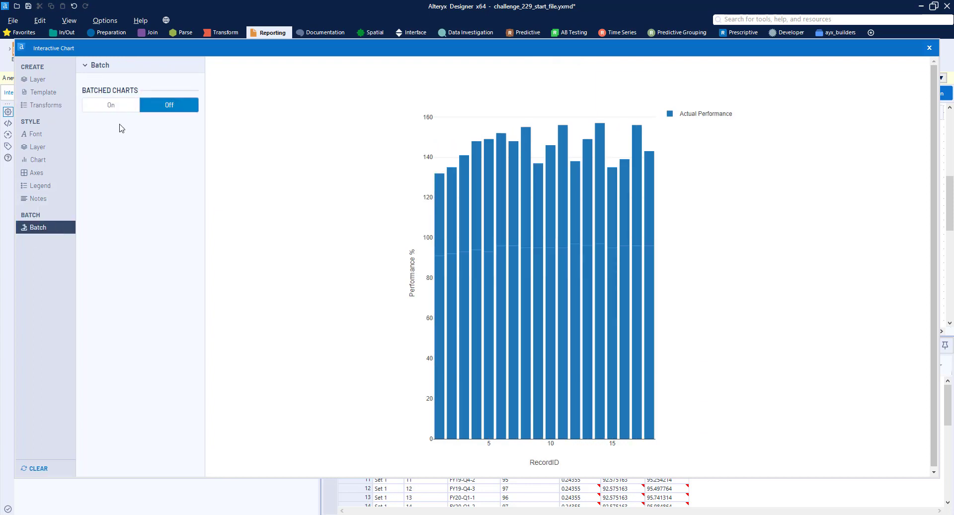
left_click(121, 107)
left_click(128, 154)
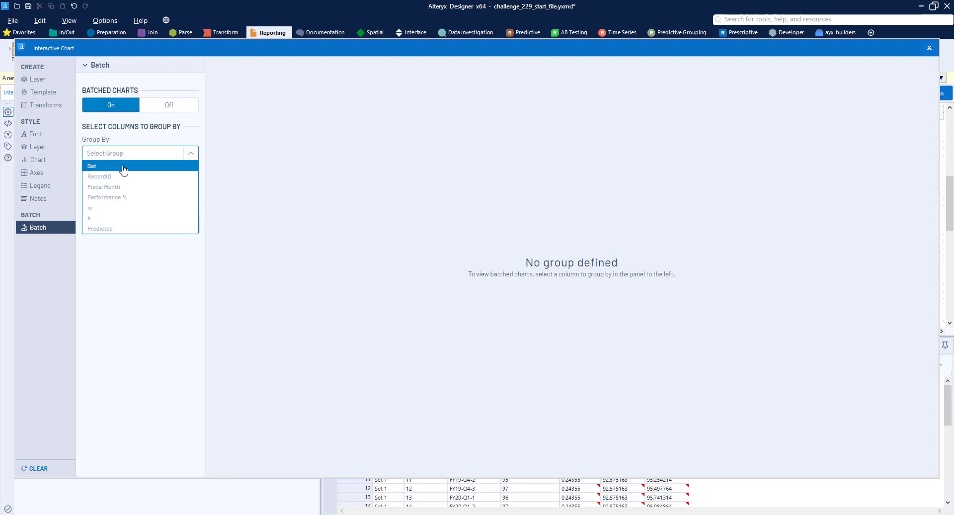
left_click(121, 168)
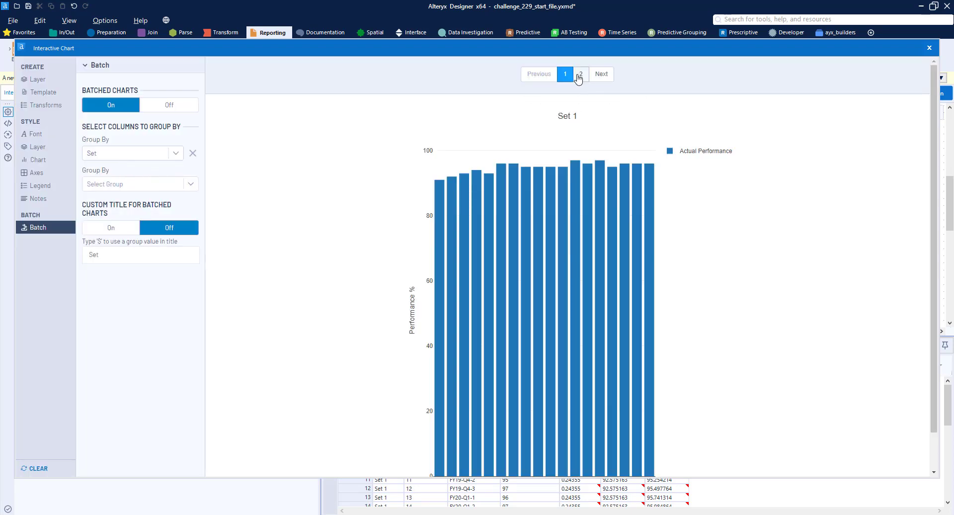
left_click(580, 75)
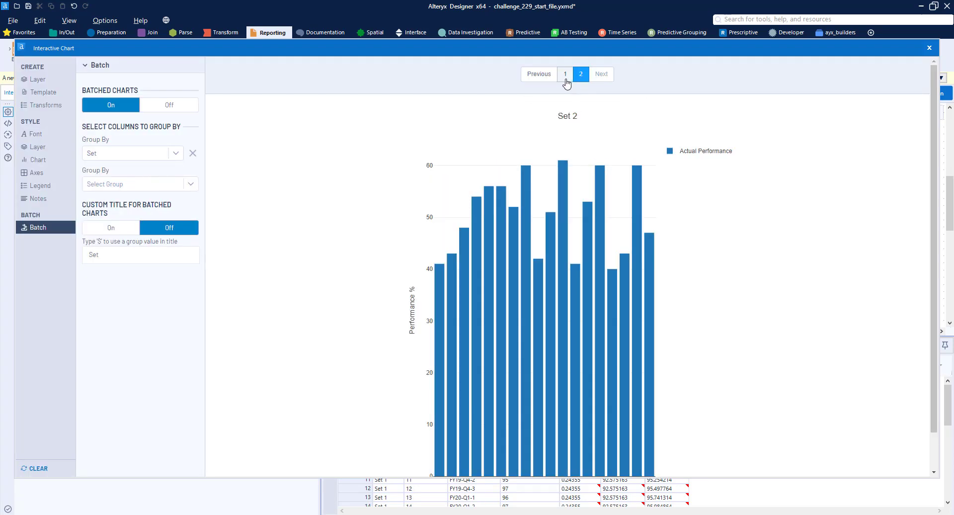
left_click(566, 77)
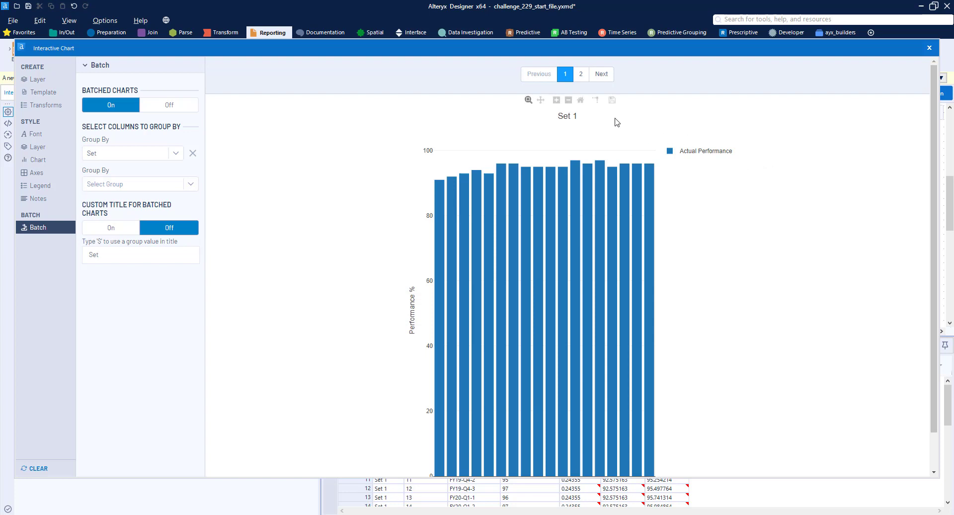
Try deleting the batched chart's Set 1 title, then turn batched charts off and close the chart configuration
left_click(574, 119)
left_click(574, 131)
left_click(572, 119)
key("BackSpace")
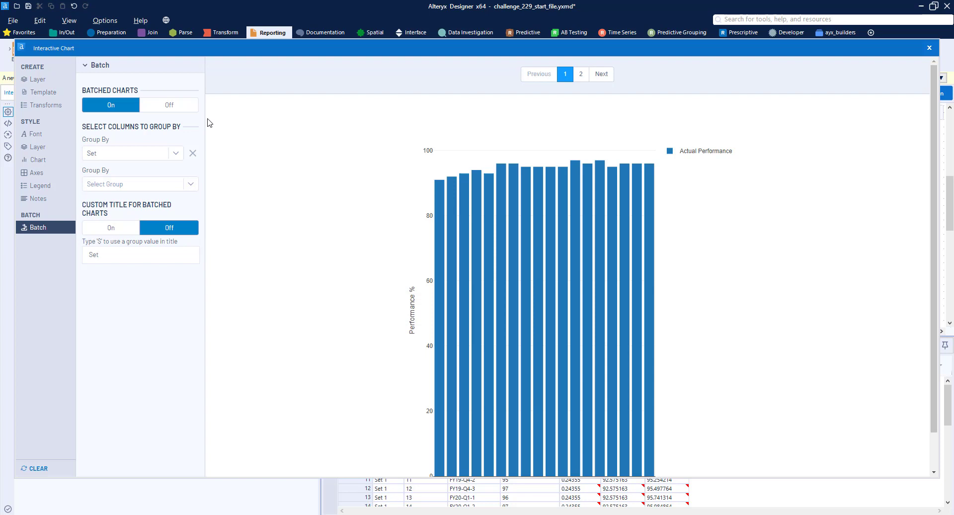
left_click(163, 110)
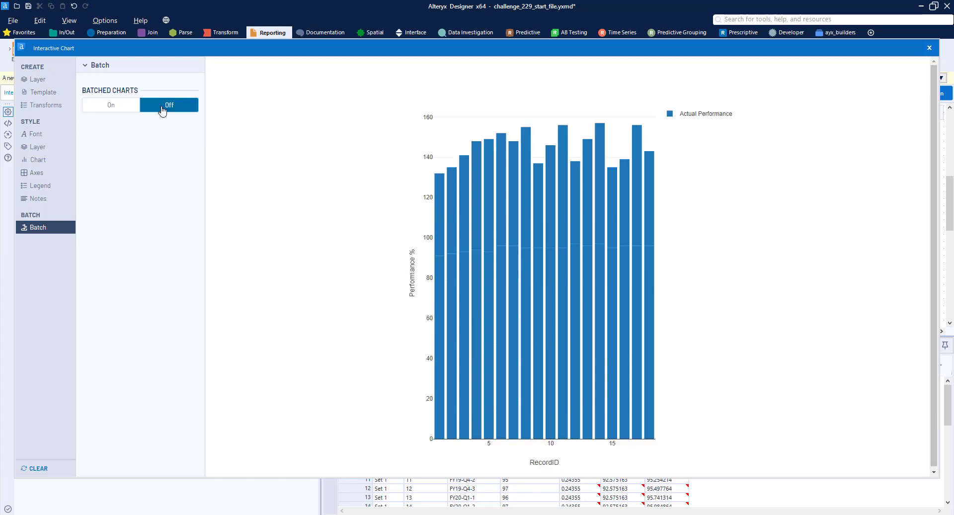
left_click(929, 48)
Move the Interactive Chart tool farther from the Predicted Formula and insert a Filter tool between them
scroll(734, 171, "down", 3)
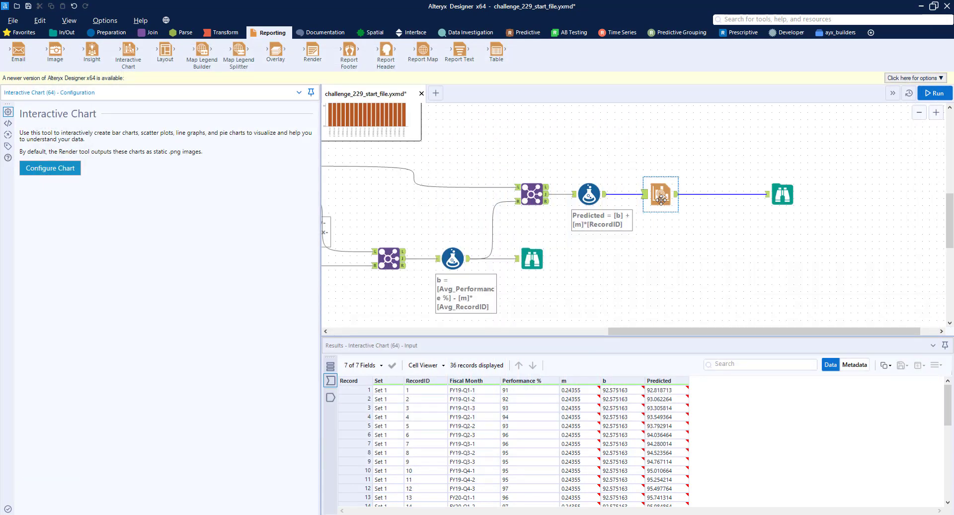
left_click_drag(662, 196, 691, 197)
left_click(108, 32)
left_click_drag(129, 49, 640, 196)
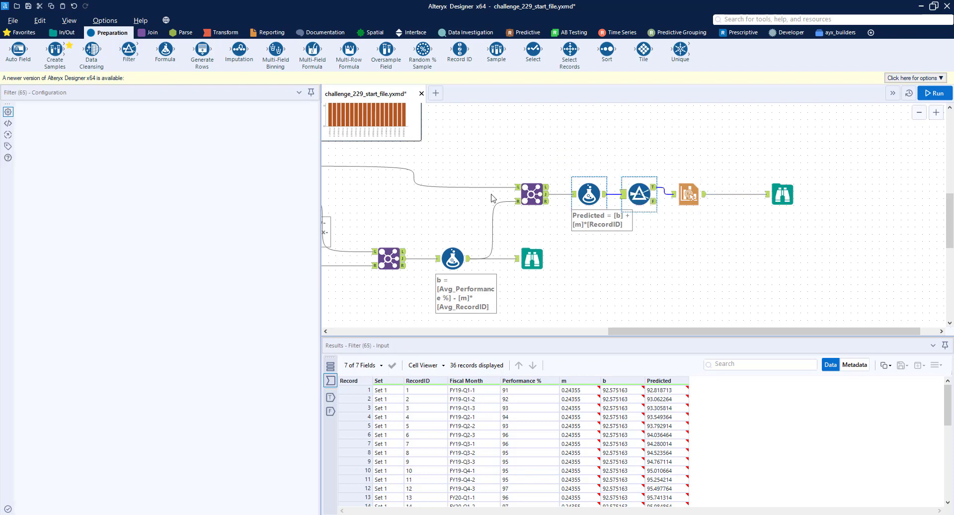
Configure the Filter as a basic filter where Set equals Set 1
left_click(83, 149)
left_click(50, 158)
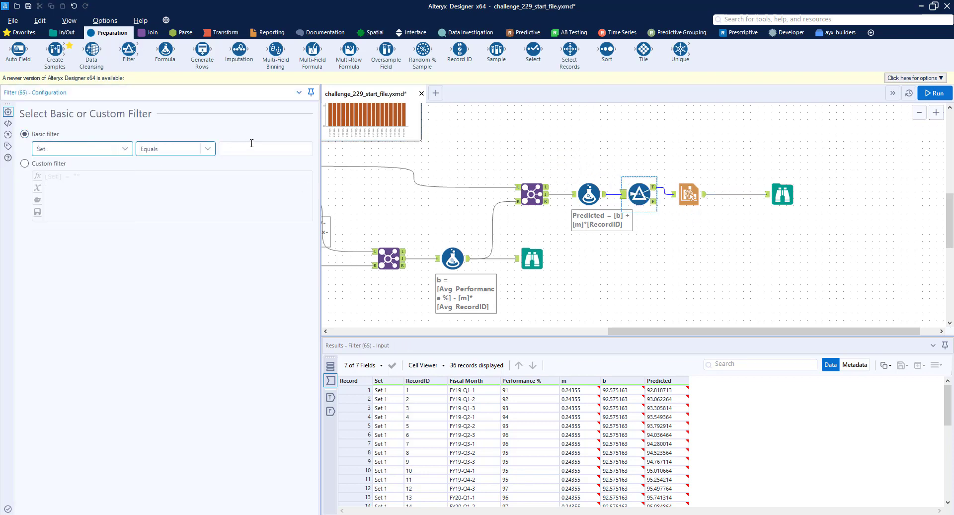
left_click(276, 145)
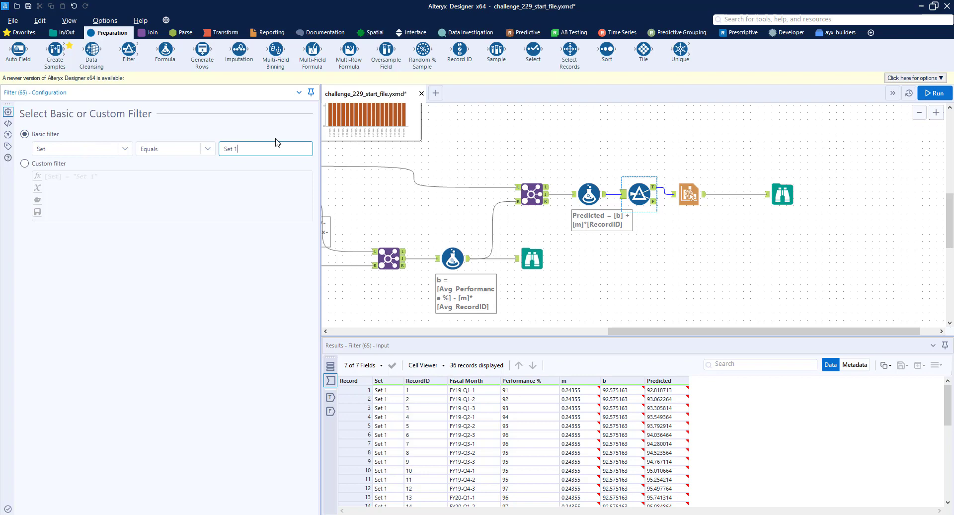
left_click(716, 225)
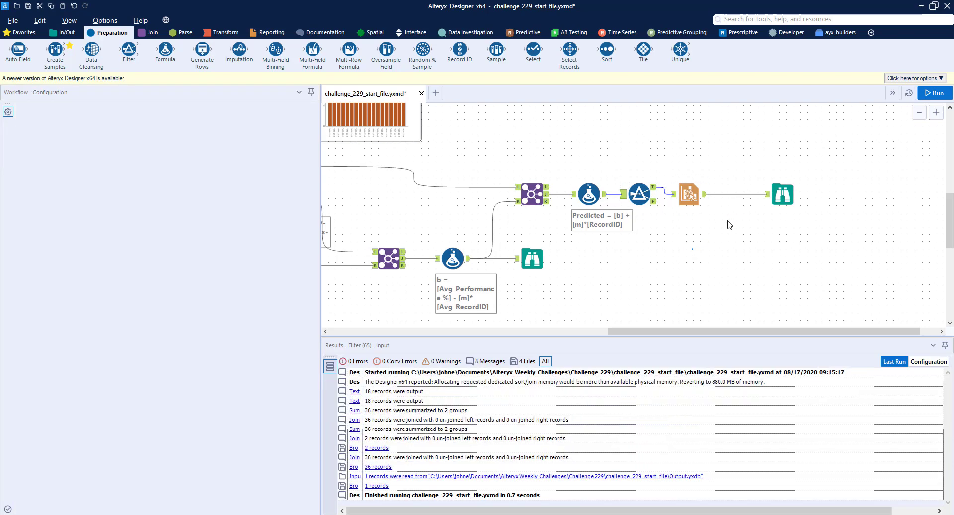
Move the Filter and Interactive Chart tools farther along the workflow to leave more space between them
left_click_drag(740, 169, 662, 195)
key("ctrl+r")
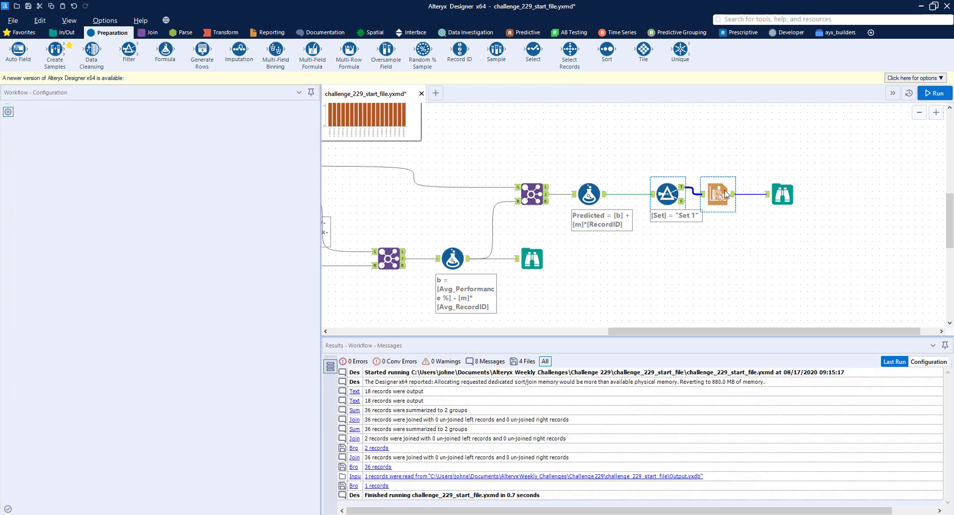
left_click(726, 193)
left_click_drag(725, 193, 733, 197)
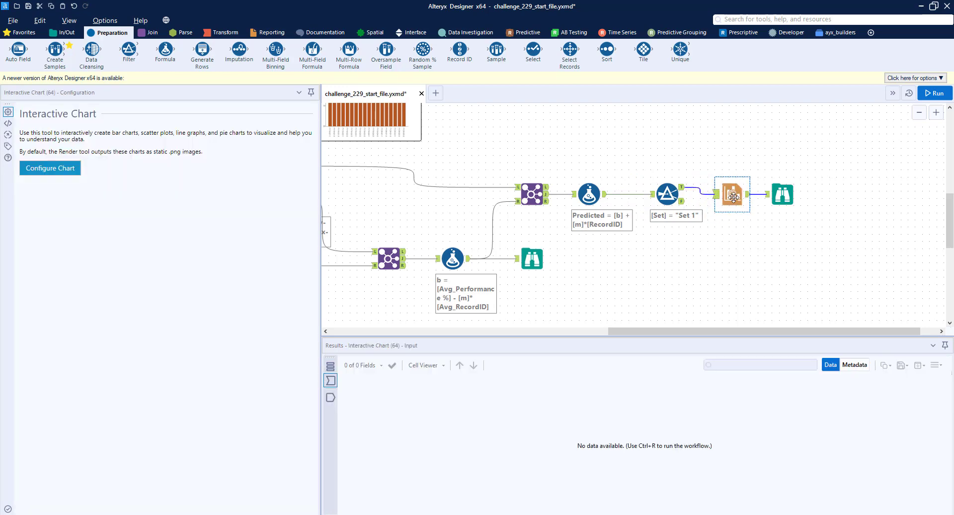
Run the workflow to feed the filtered records into the Interactive Chart
left_click(55, 169)
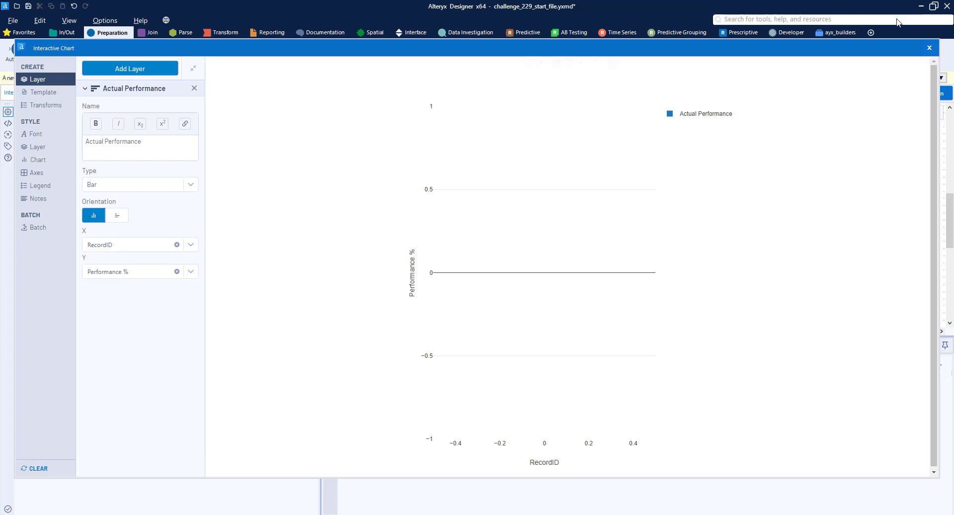
left_click(931, 48)
left_click(935, 94)
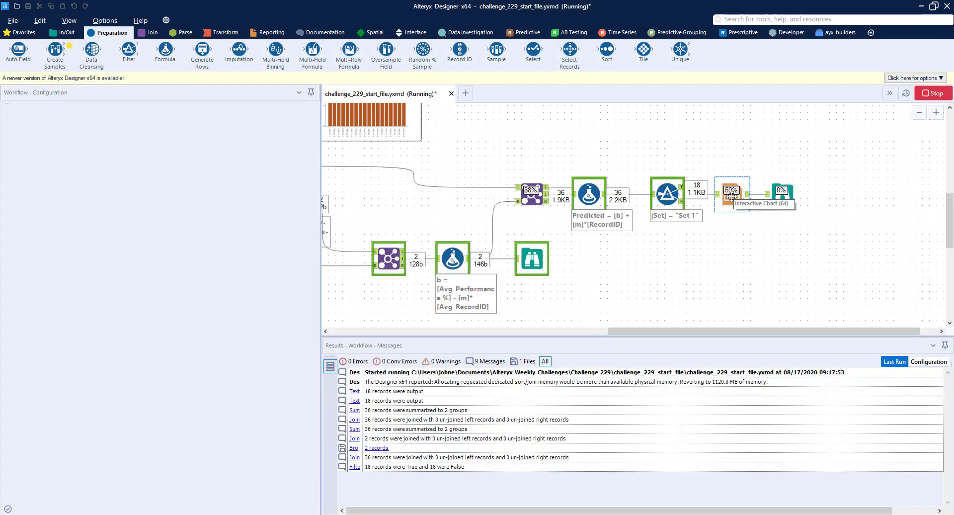
Open the Interactive Chart's configuration and add a second layer named Predicted Performance
left_click(731, 196)
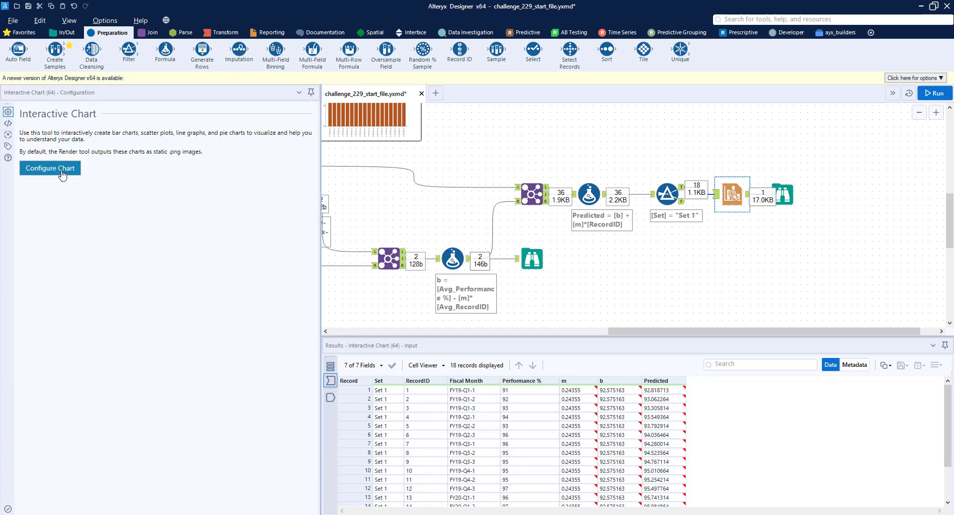
left_click(50, 168)
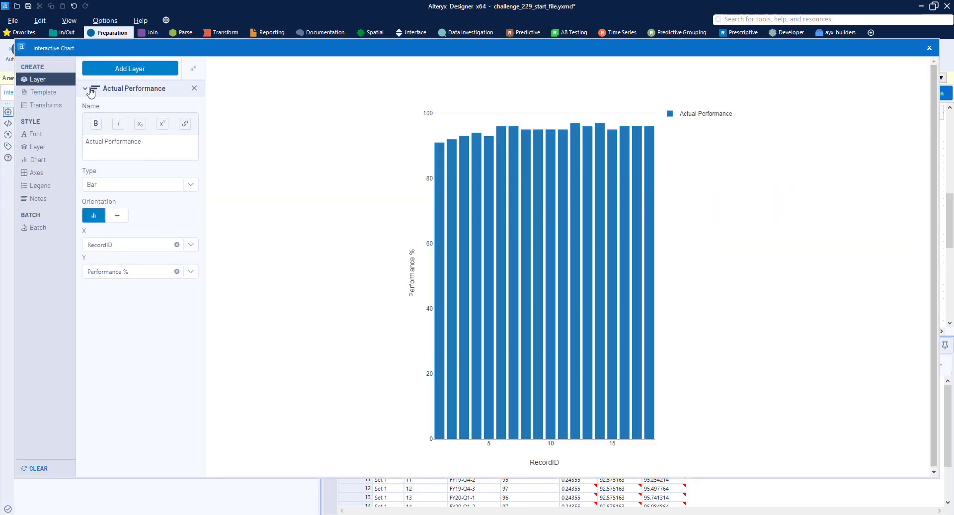
left_click(130, 68)
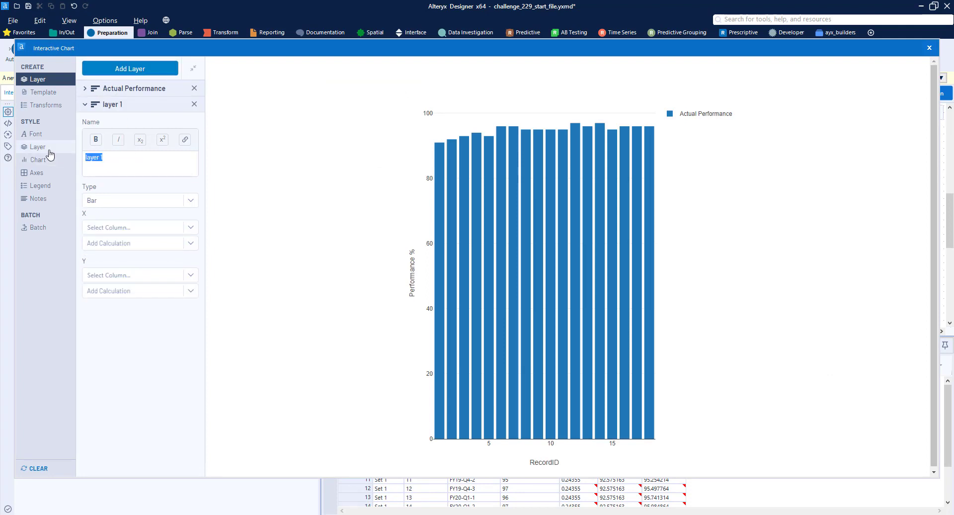
type("Predicted Perfo")
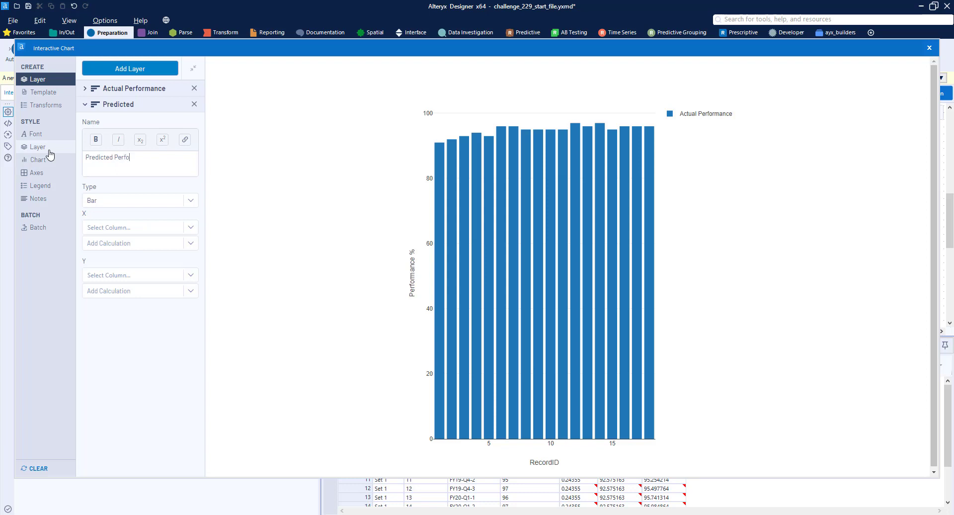
type("rmance")
Make the Predicted Performance layer a Line chart with RecordID as X and Predicted as Y
left_click(97, 201)
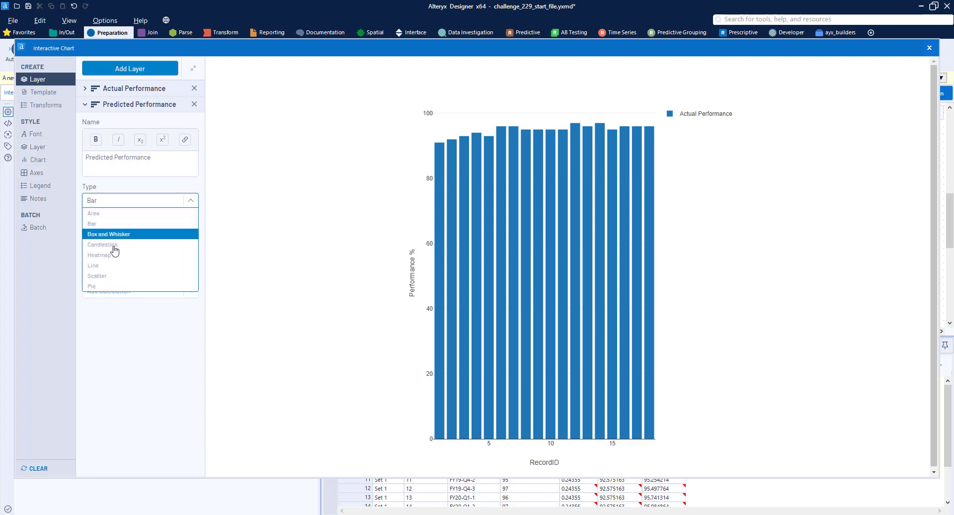
left_click(116, 265)
left_click(124, 227)
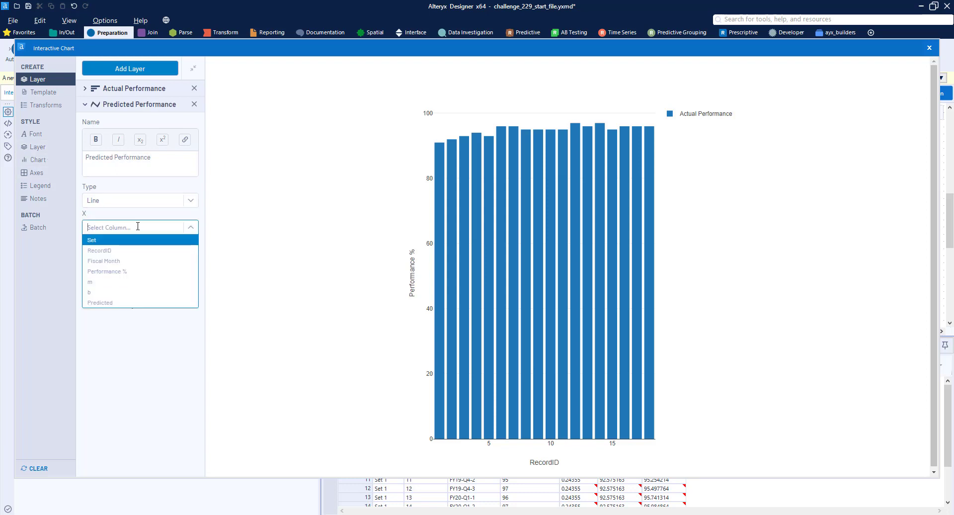
left_click(123, 251)
left_click(124, 275)
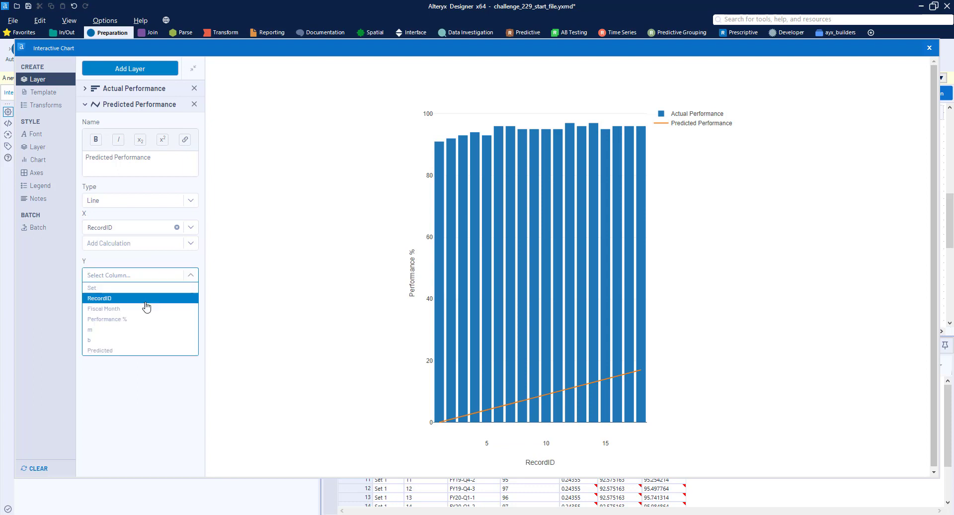
left_click(122, 351)
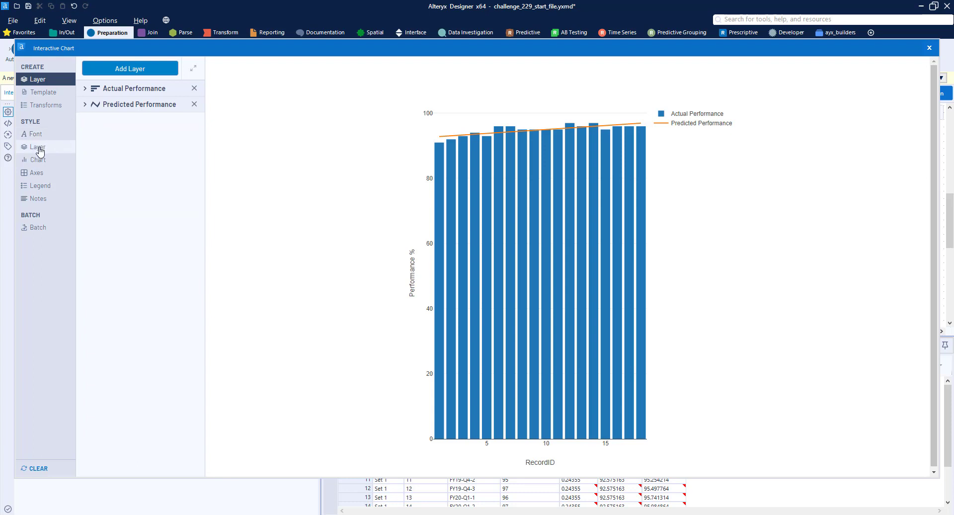
Show points along with the line in the Predicted Performance layer's style
left_click(38, 150)
left_click(104, 111)
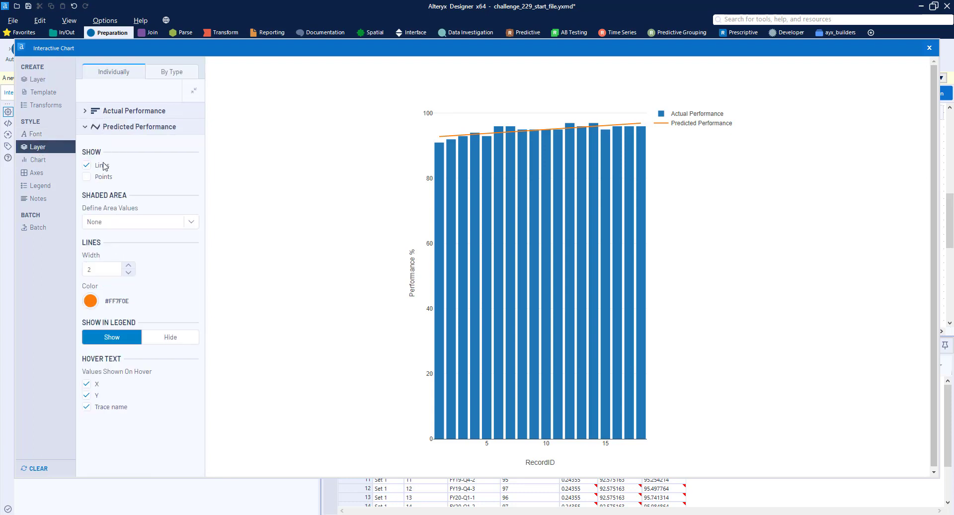
left_click(87, 177)
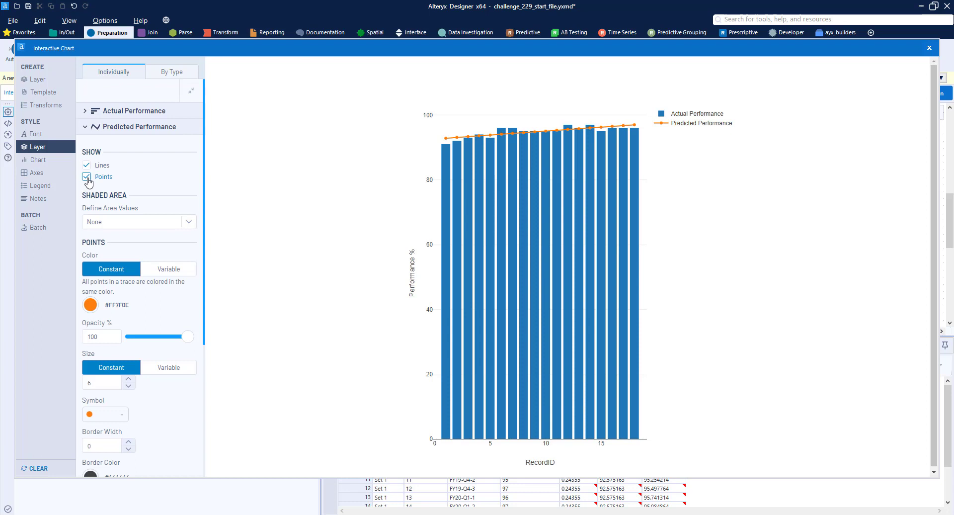
Change the Actual Performance bars to the brownish-orange color #B45B1F
left_click(114, 111)
left_click(92, 165)
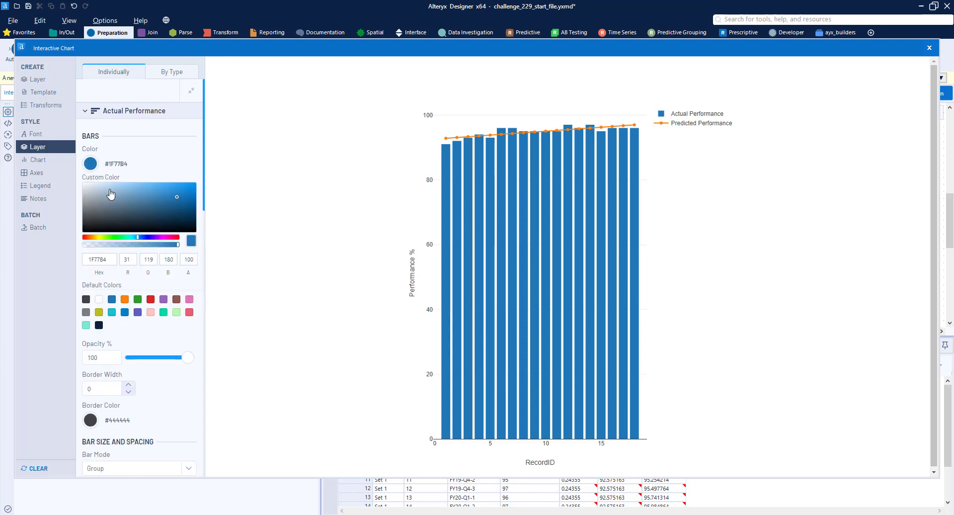
left_click(89, 237)
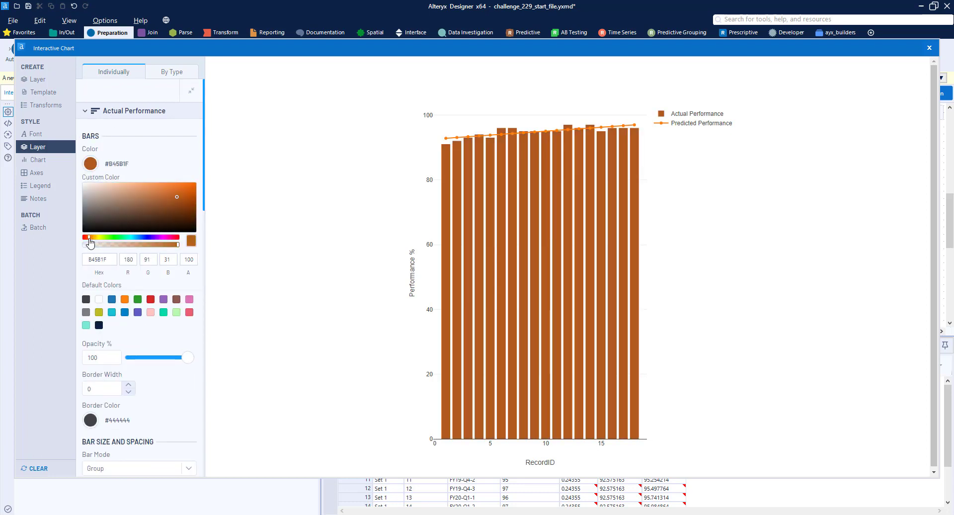
left_click(105, 112)
Set the Predicted Performance layer's constant point color to blue #0E0EFF
left_click(118, 128)
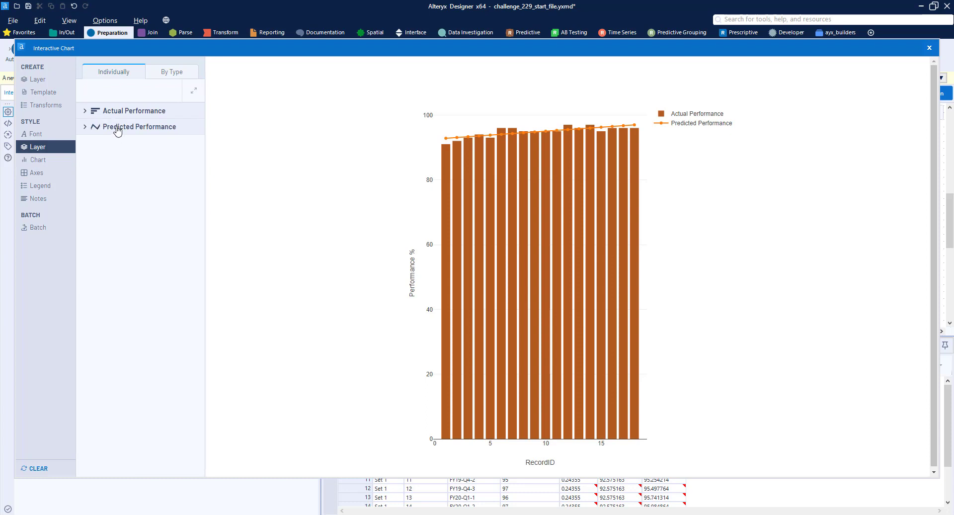
left_click(118, 128)
left_click(90, 304)
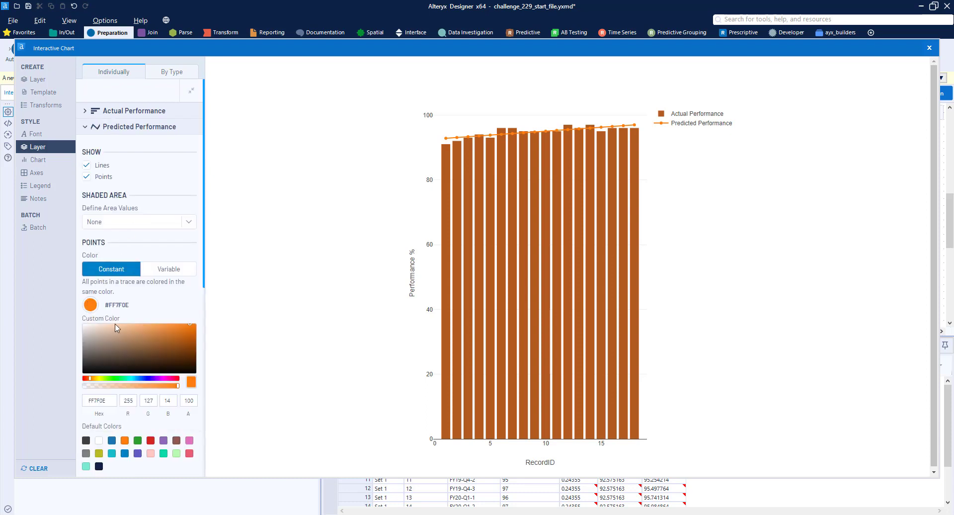
left_click(147, 379)
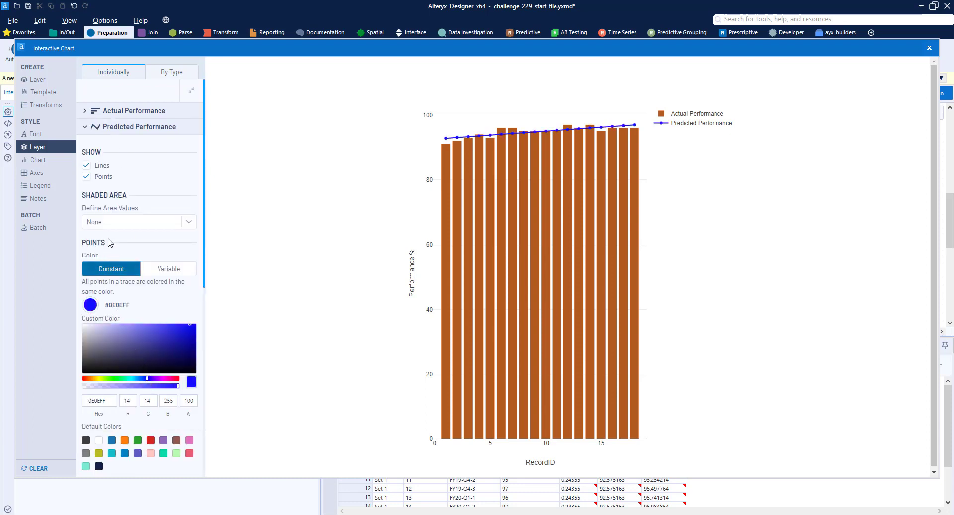
Change the Actual Performance layer's X field to Fiscal Month
left_click(105, 131)
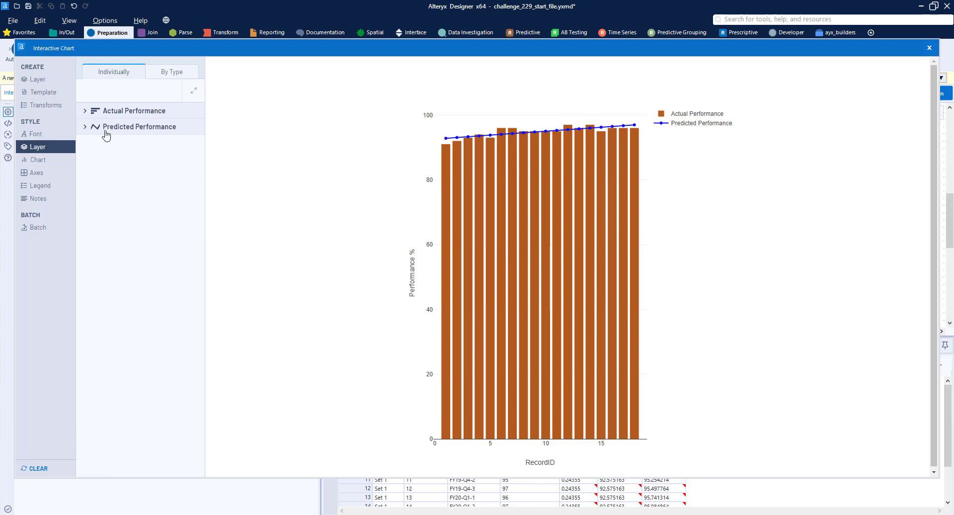
left_click(43, 80)
left_click(130, 90)
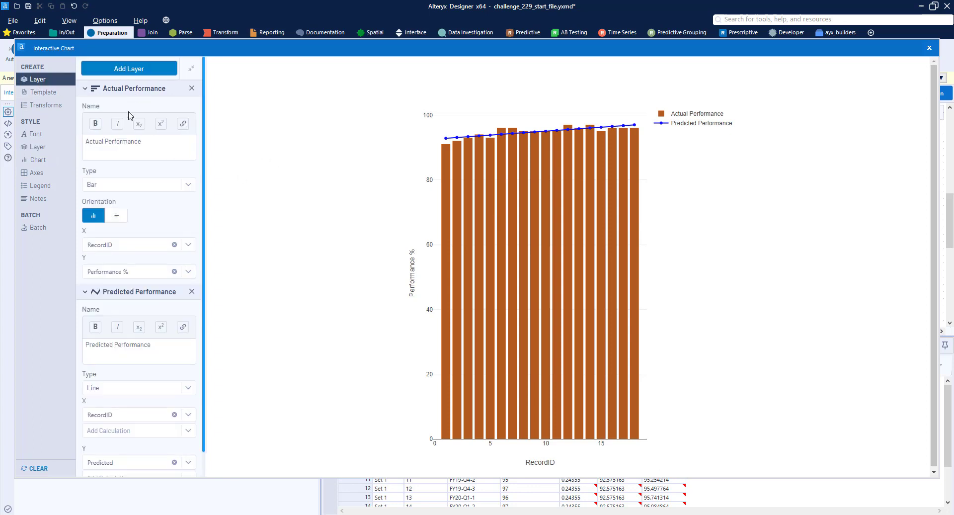
left_click(189, 245)
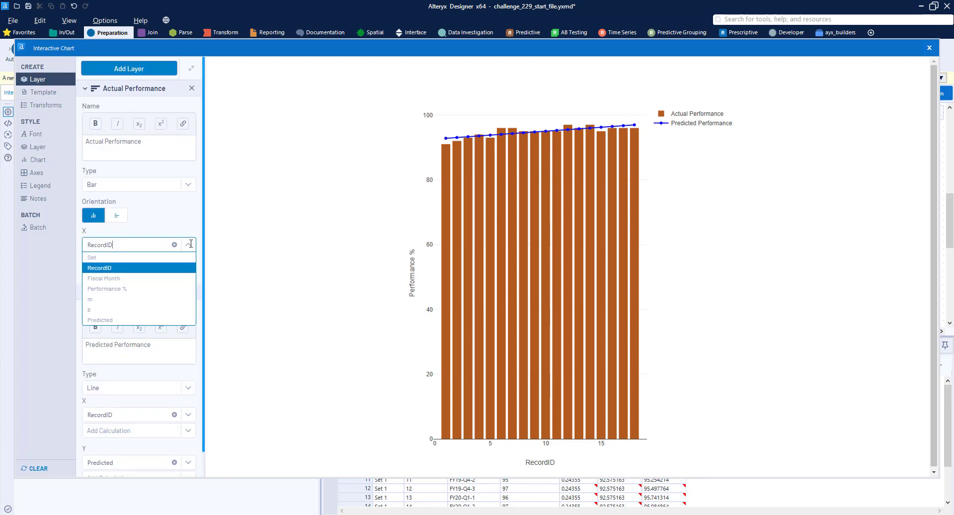
left_click(126, 279)
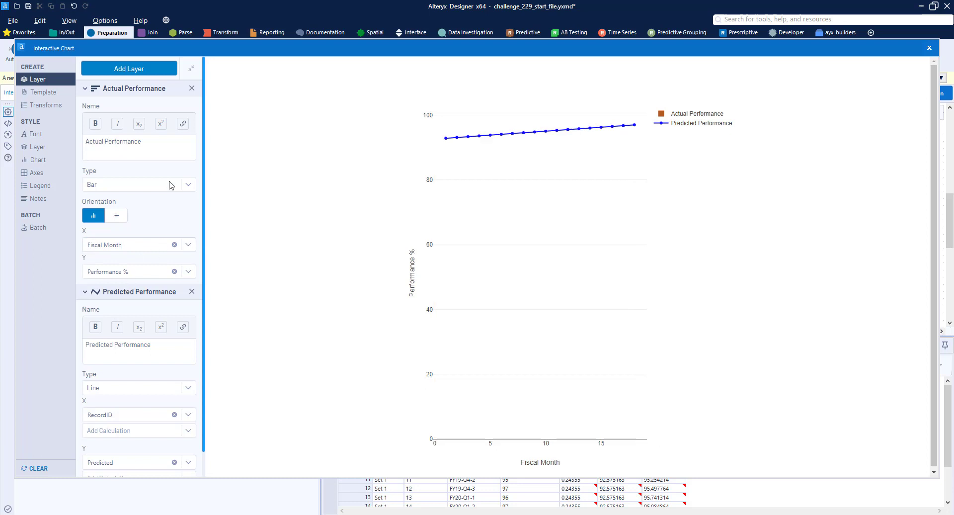
Change the Predicted Performance layer's X field to Fiscal Month
left_click(133, 90)
left_click(136, 105)
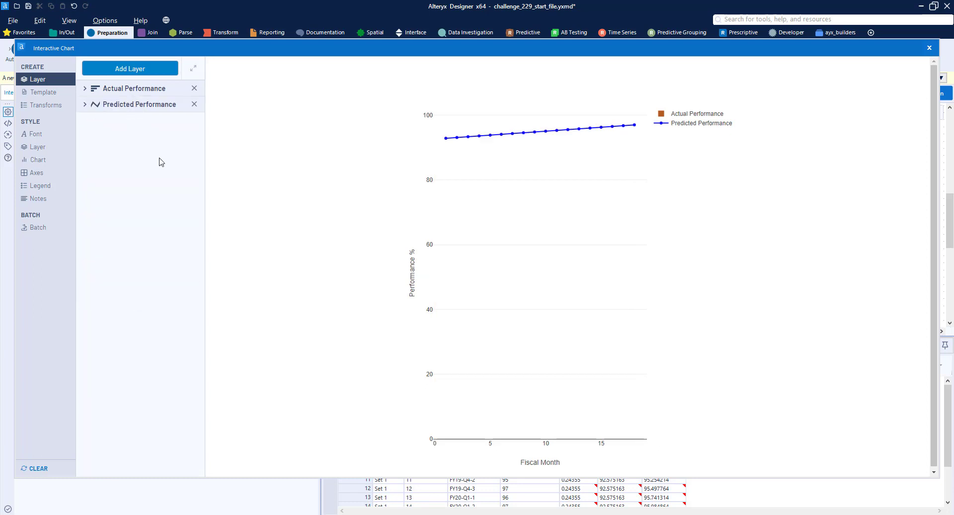
left_click(146, 105)
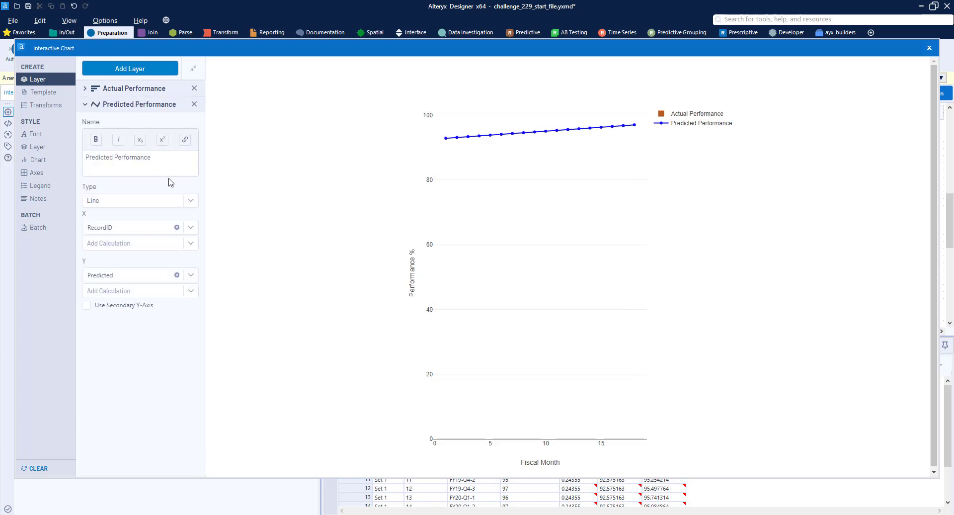
left_click(192, 227)
left_click(138, 261)
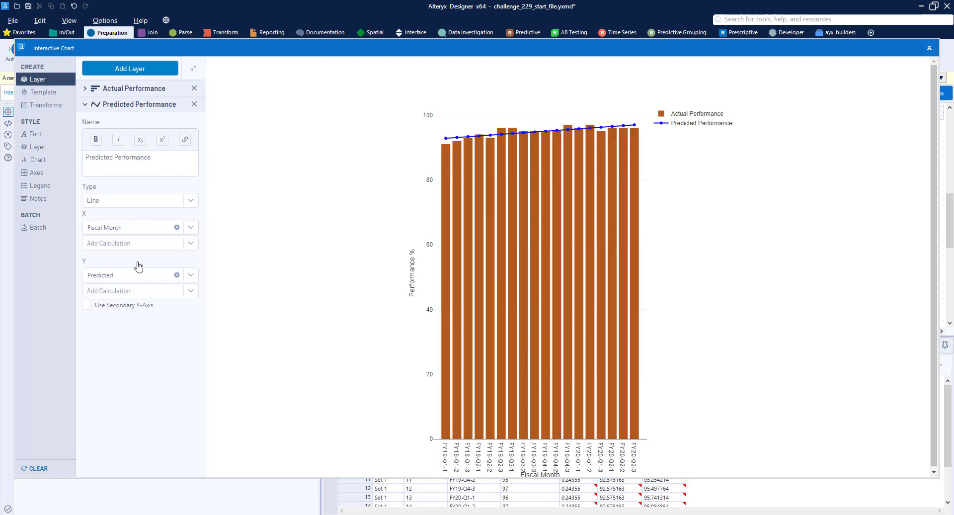
Clear the chart's Fiscal Month and Performance % axis titles
left_click(37, 147)
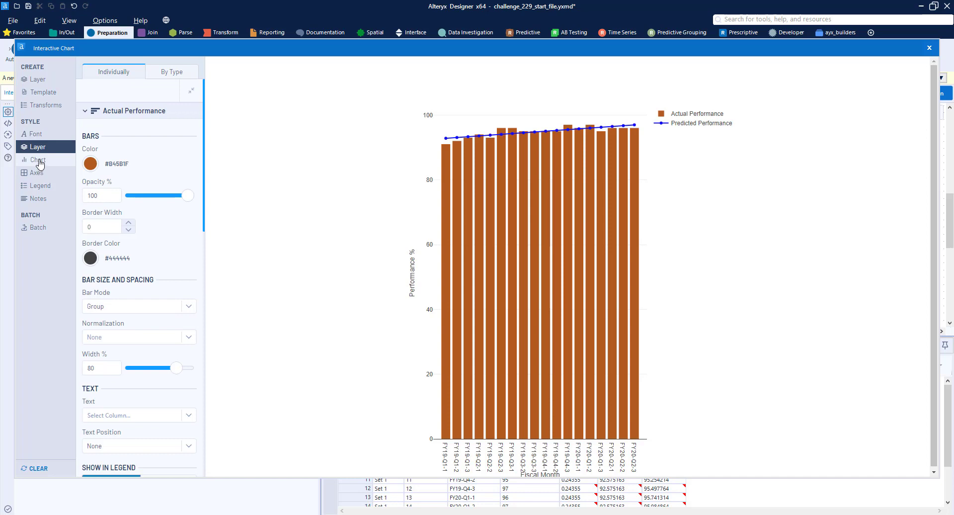
left_click(40, 164)
scroll(164, 239, "down", 5)
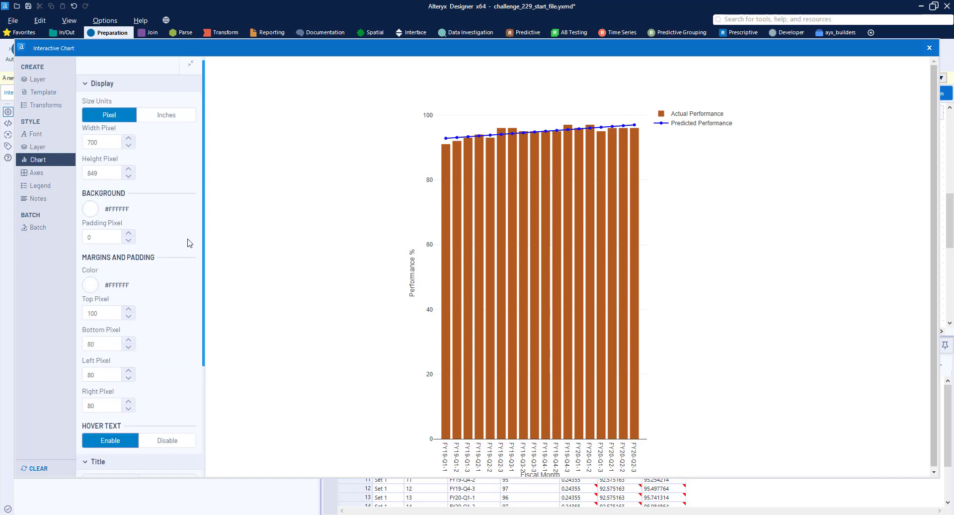
scroll(159, 226, "up", 5)
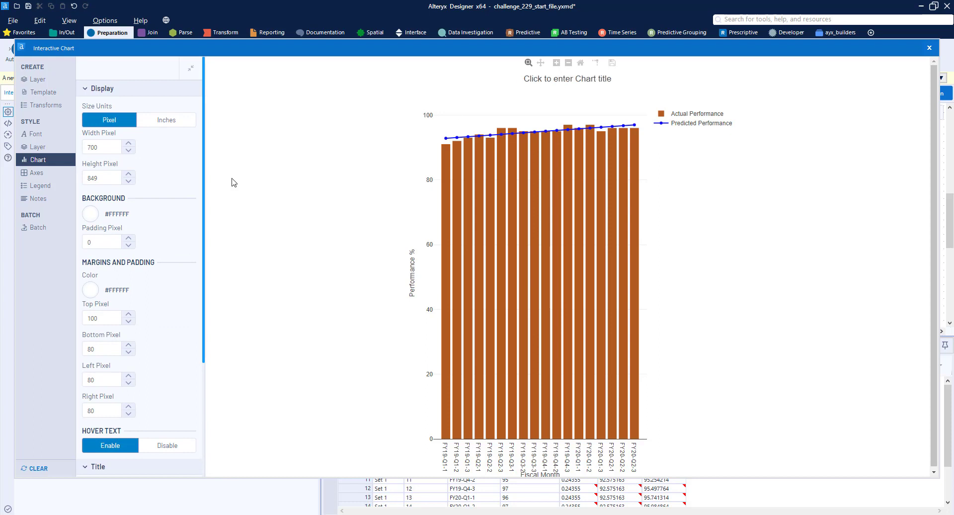
left_click(37, 178)
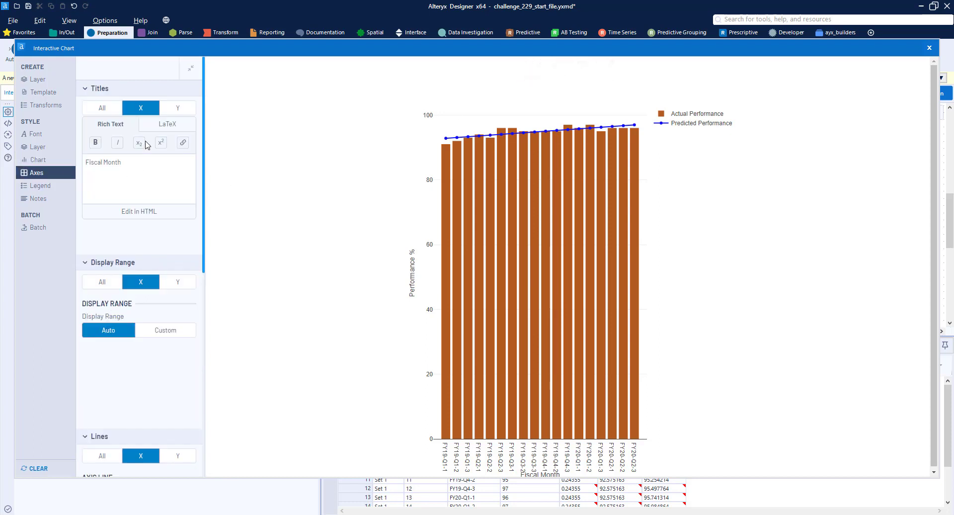
left_click(177, 108)
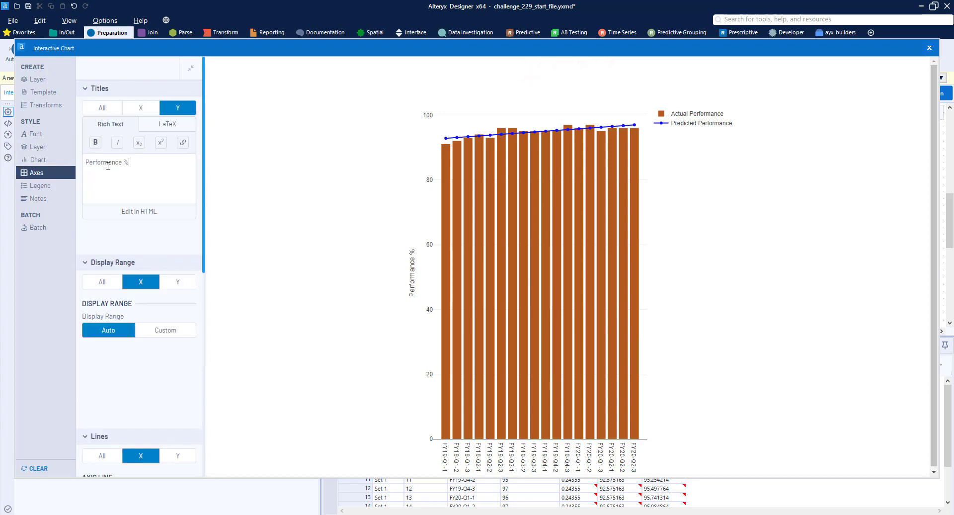
triple_click(108, 166)
key("BackSpace")
Hide the chart's legend and close the chart configuration
left_click(43, 186)
left_click(170, 85)
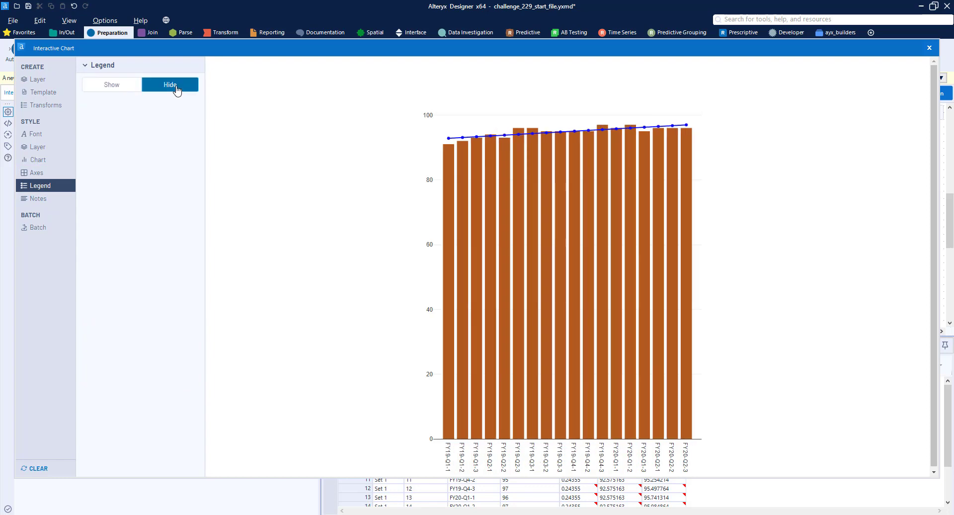
left_click(929, 48)
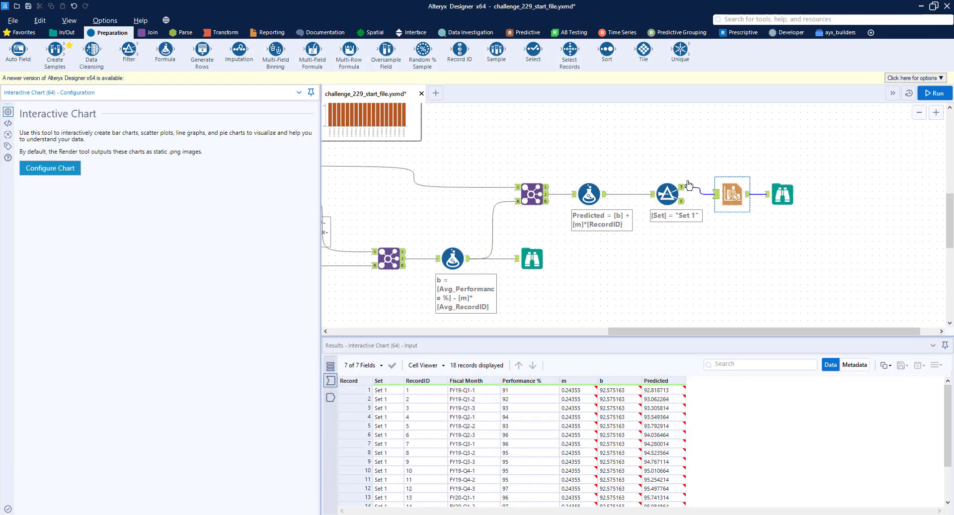
Make room before the Browse tool, duplicate the Interactive Chart tool and connect the copy to the Set 1 filter's False output
left_click_drag(781, 184, 895, 180)
left_click(750, 186)
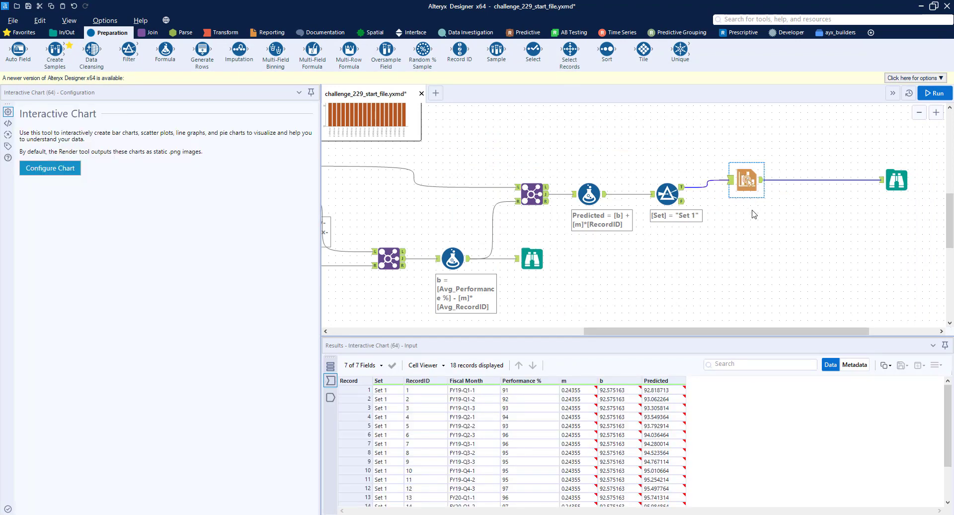
left_click_drag(767, 224, 752, 202)
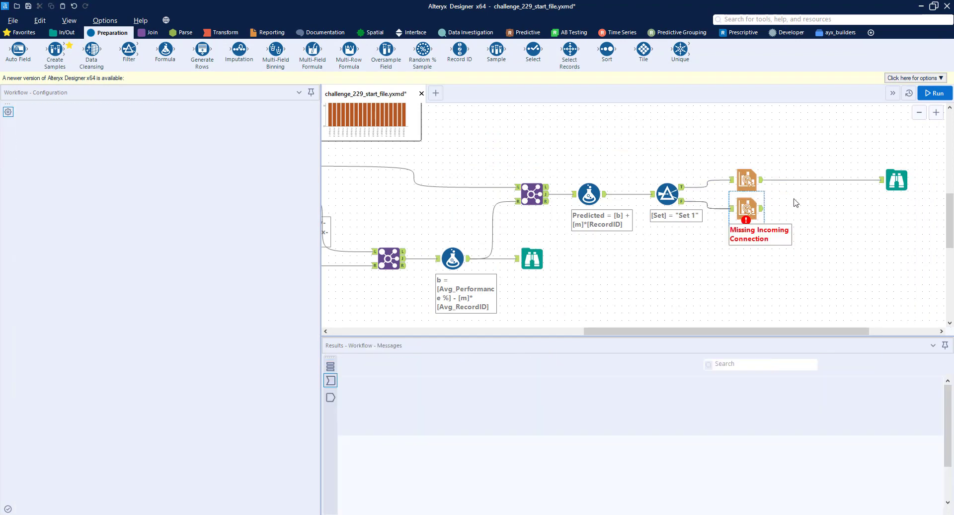
left_click_drag(805, 326, 804, 315)
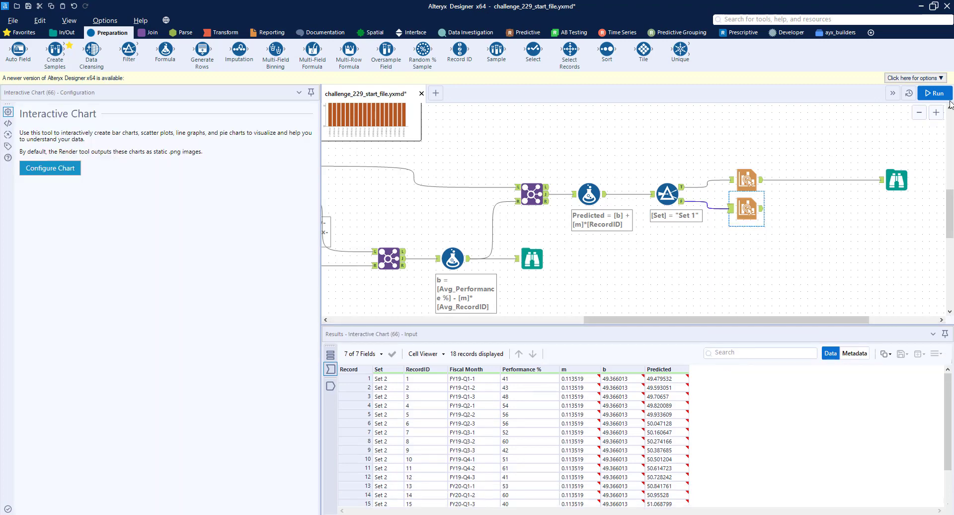
Add a Union tool before the Browse tool and connect both Interactive Chart outputs to it
left_click(149, 33)
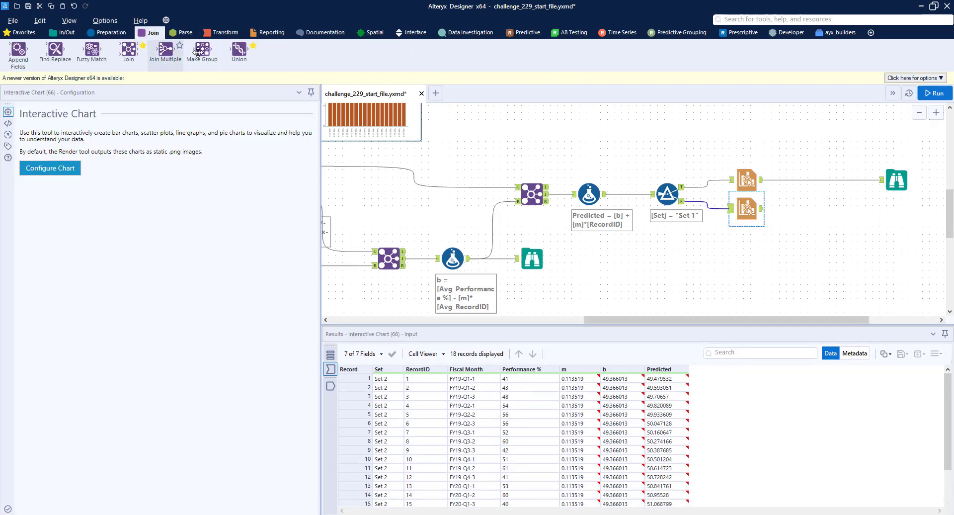
left_click_drag(236, 53, 794, 194)
key("ctrl+r")
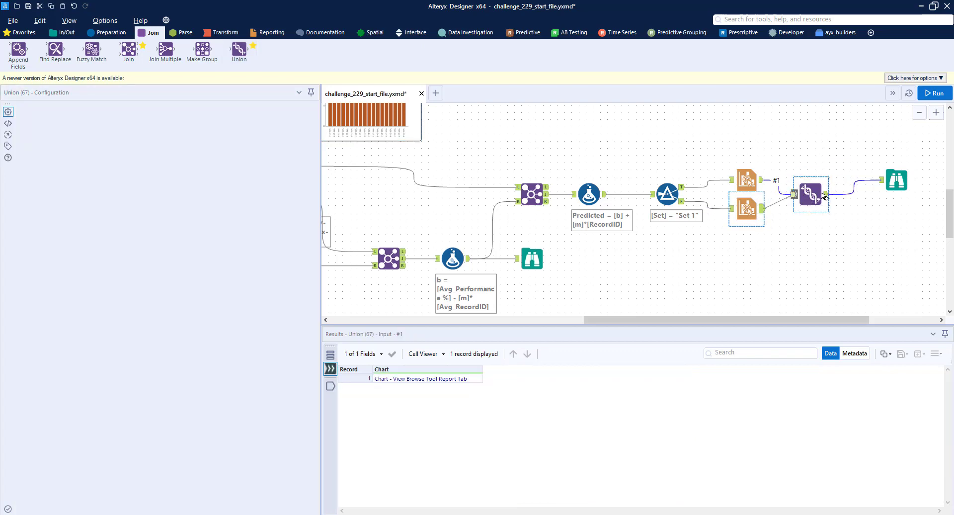
Run the workflow and view both performance charts in the Browse tool's report
left_click(897, 182)
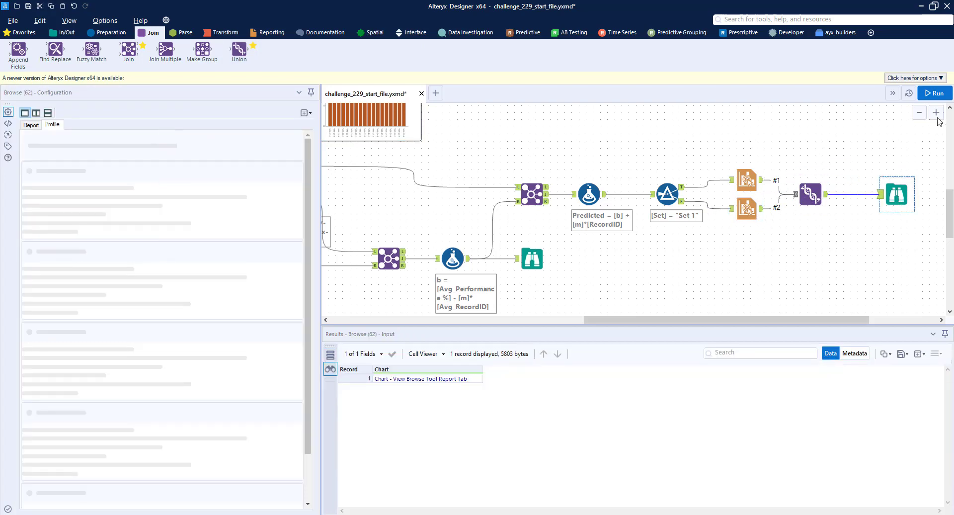
left_click(939, 95)
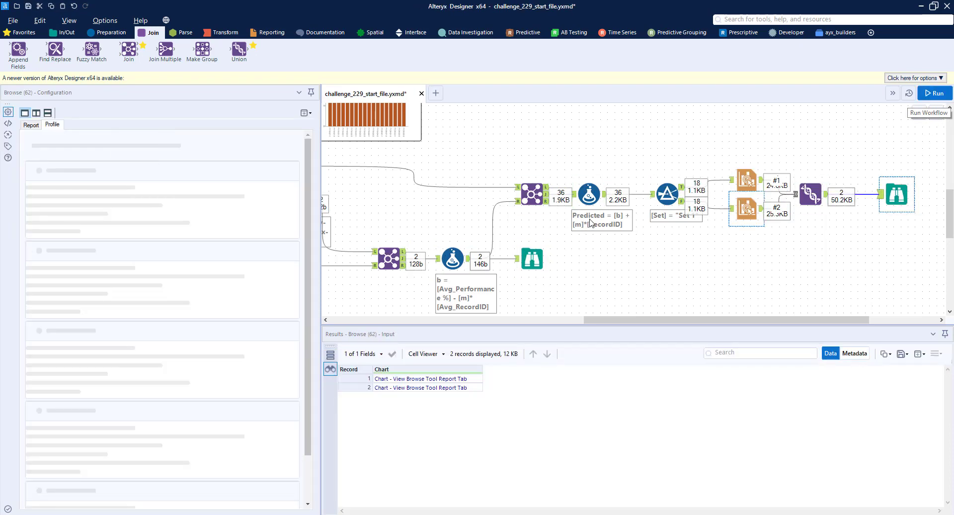
left_click(31, 125)
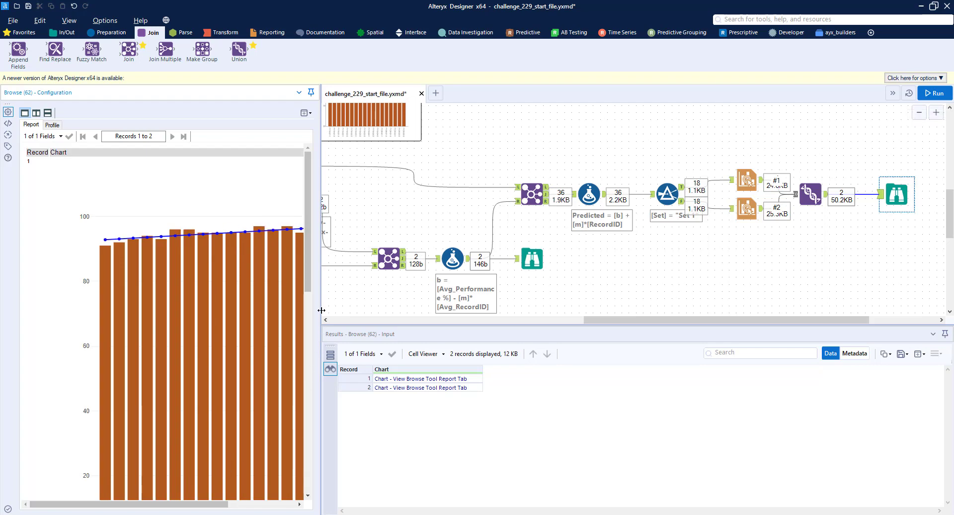
left_click_drag(321, 310, 460, 309)
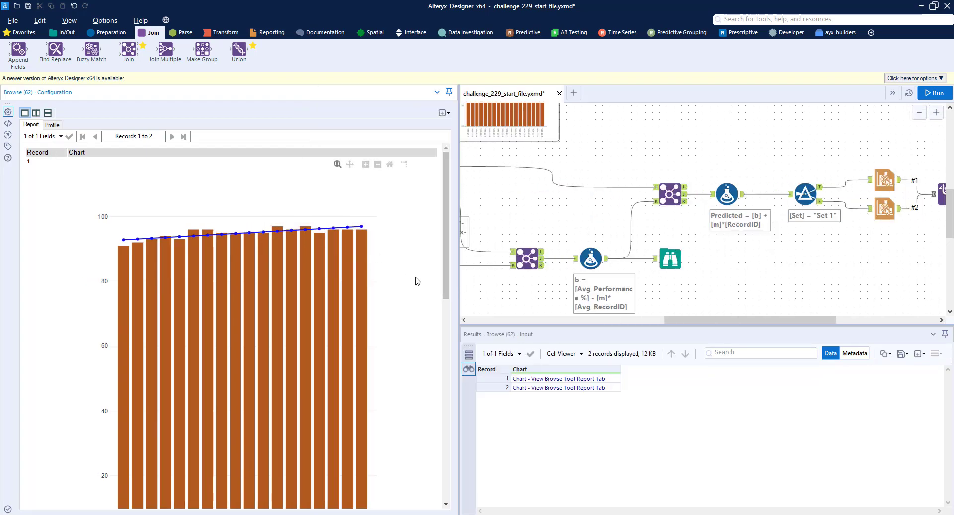
scroll(419, 282, "down", 10)
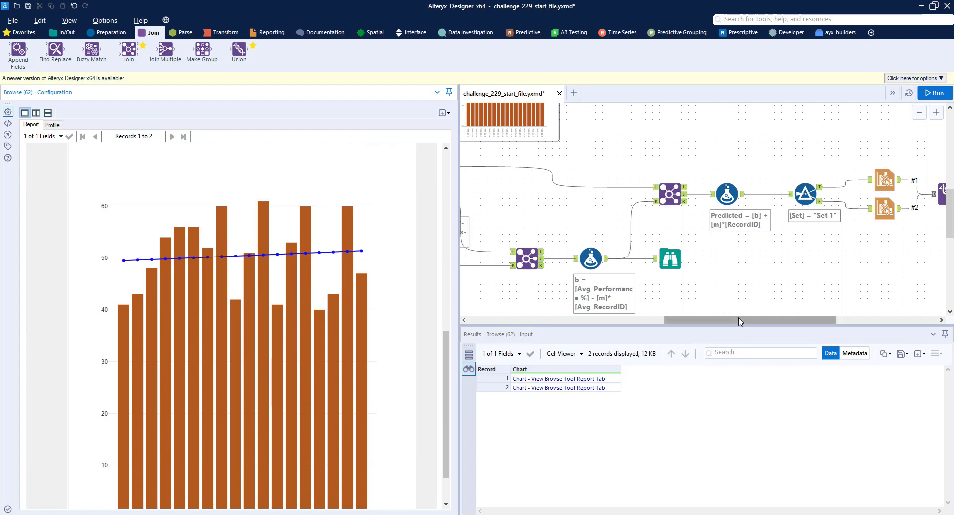
Insert a Layout tool between the Union and Browse tools with its layout mode set to All Records Combined
left_click_drag(740, 321, 842, 321)
left_click_drag(748, 196, 854, 191)
left_click(269, 32)
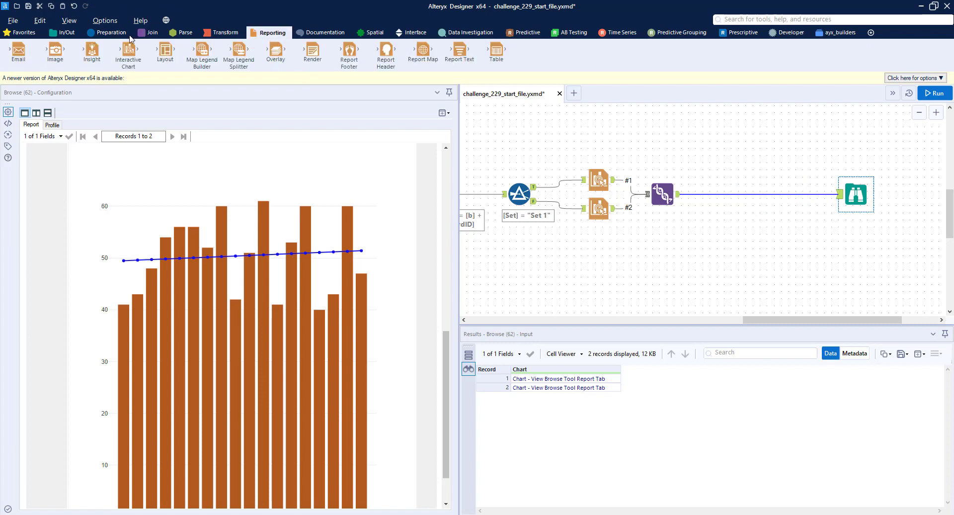
left_click_drag(165, 49, 727, 194)
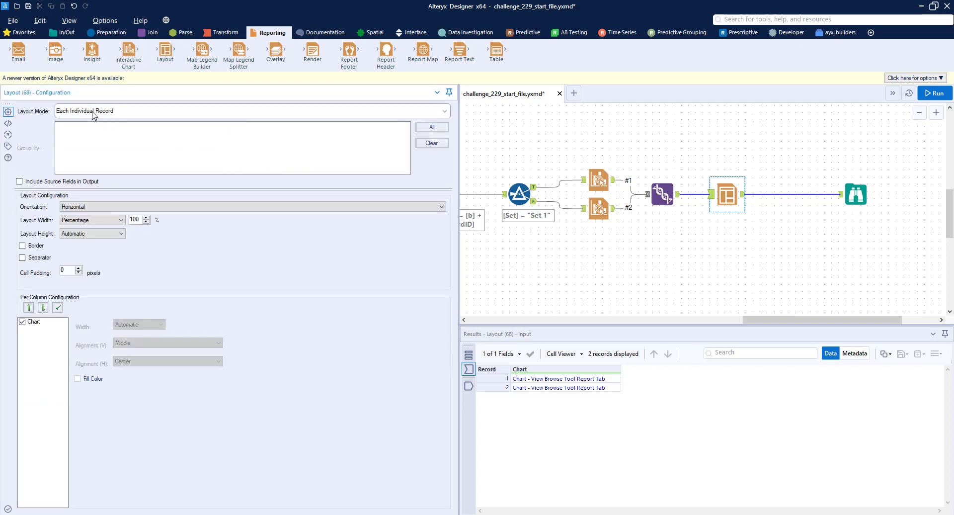
left_click(93, 115)
left_click(93, 141)
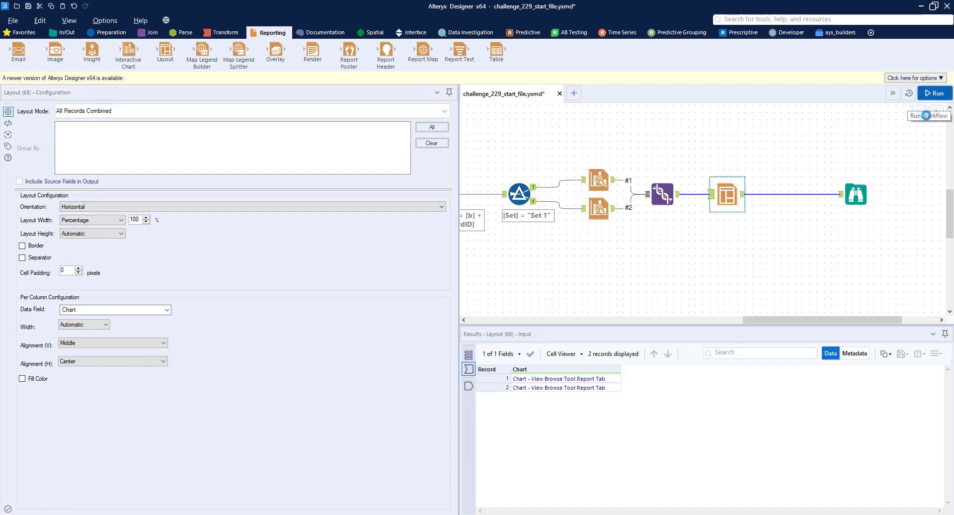
Run the workflow and check the horizontal chart layout in the Browse tool's report
left_click(934, 93)
left_click(853, 198)
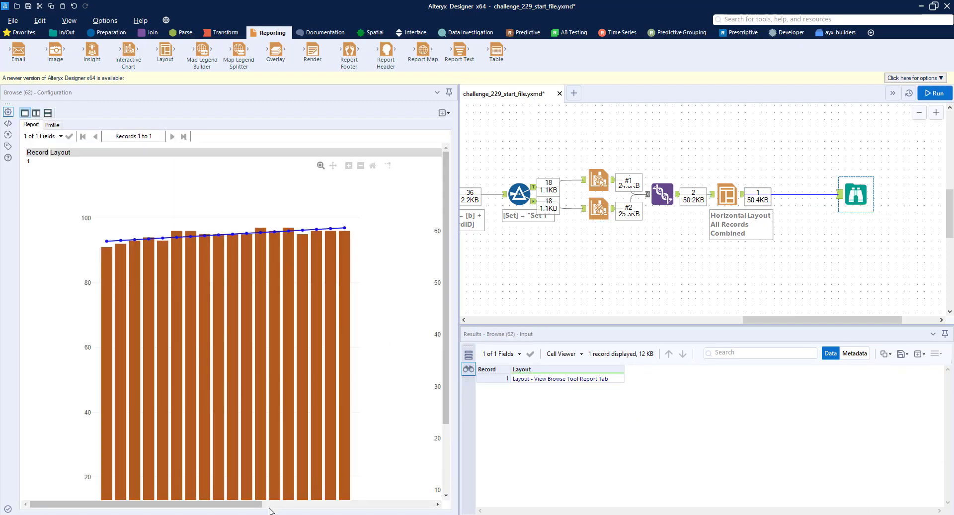
left_click_drag(261, 504, 213, 481)
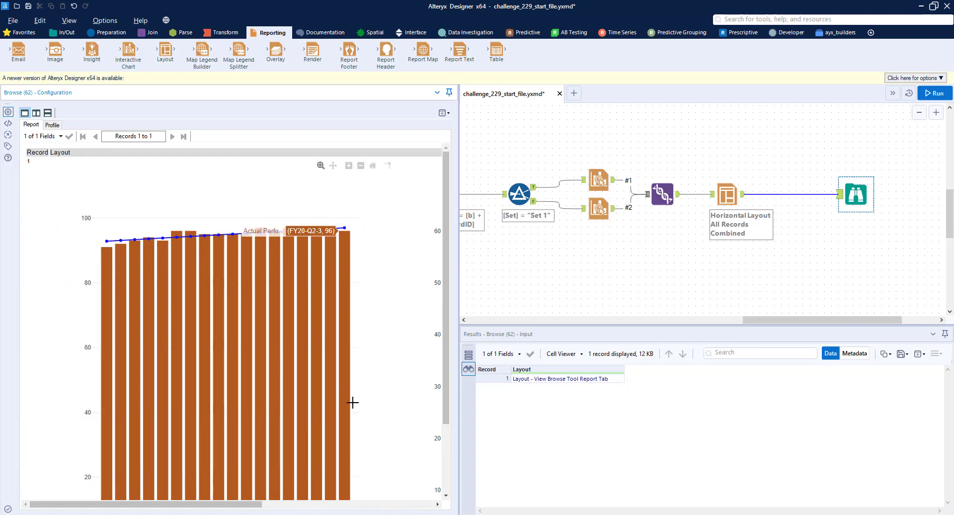
scroll(421, 389, "down", 3)
scroll(444, 288, "up", 3)
Insert a Report Text tool between the Layout and Browse tools with the text "Performance Charts"
left_click_drag(758, 319, 800, 275)
scroll(576, 222, "up", 3)
scroll(801, 276, "down", 3)
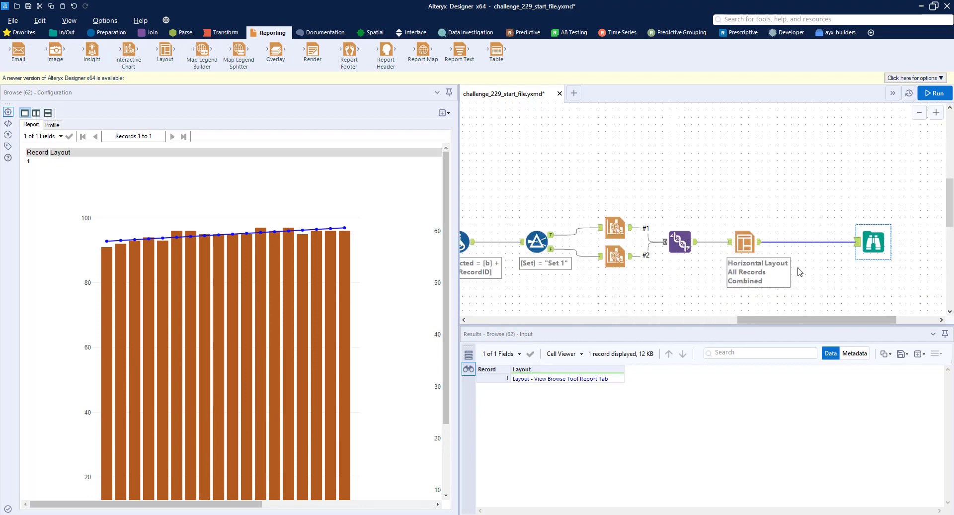
left_click_drag(462, 55, 802, 218)
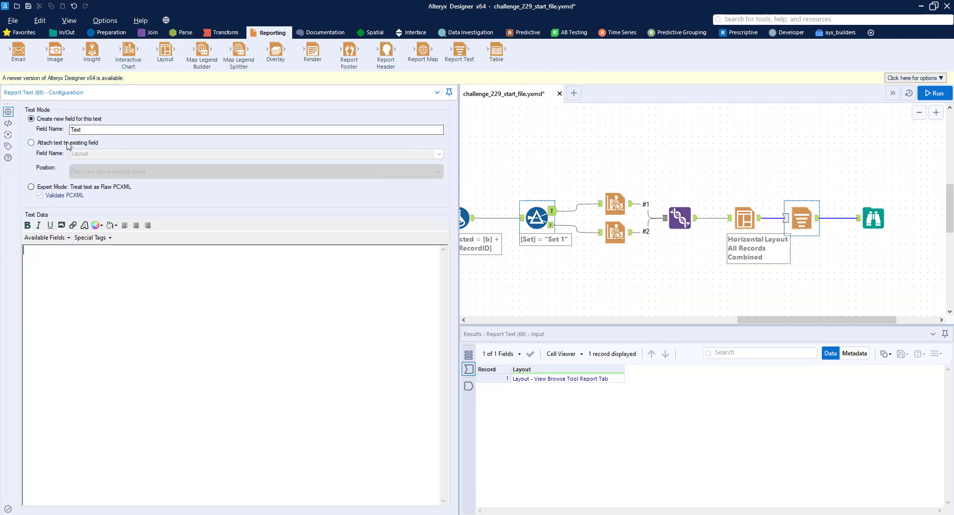
left_click(62, 256)
type("Performance Charts")
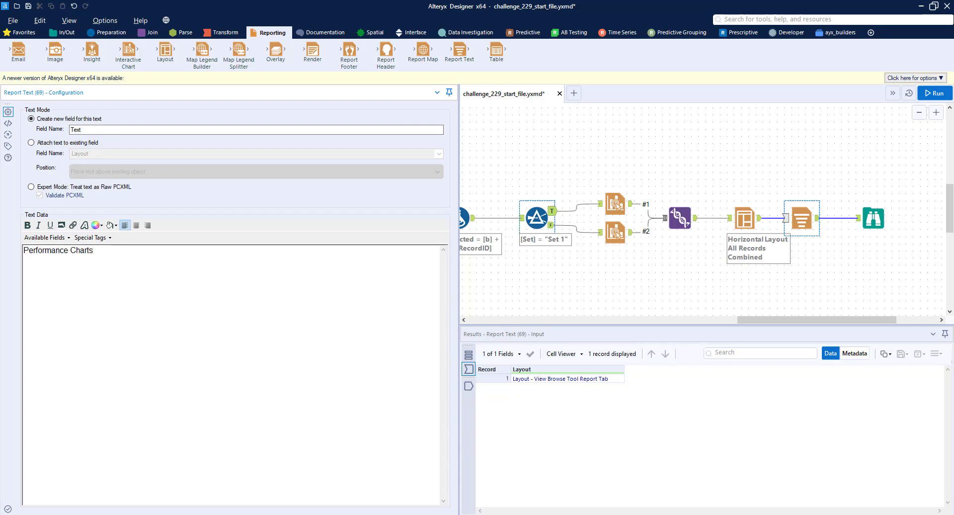
Make the "Performance Charts" title bold, larger and centred, and attach it above the existing object in the Layout field
key("ctrl+a")
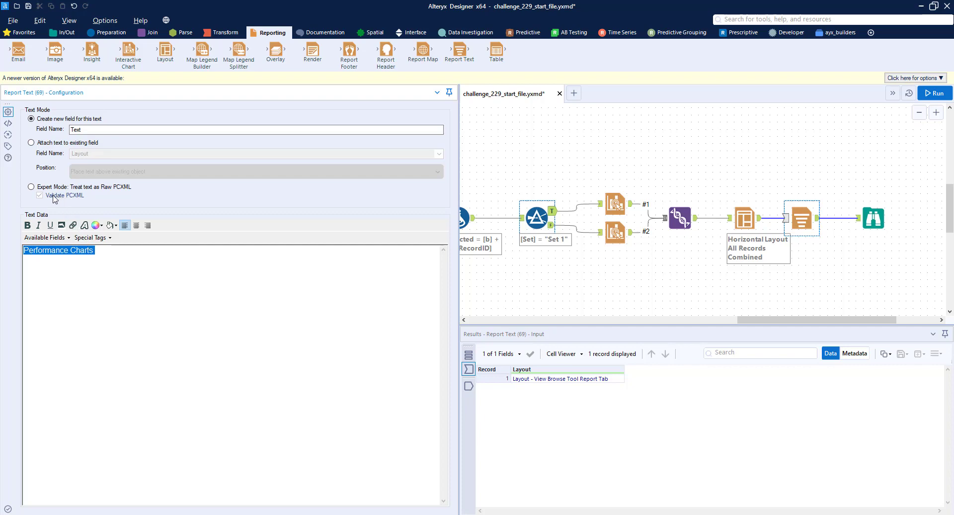
left_click(27, 225)
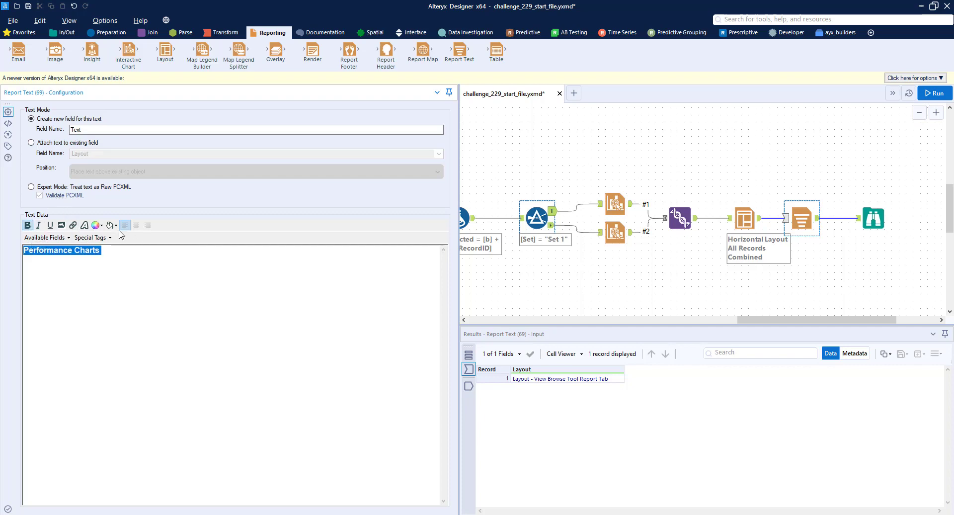
left_click(89, 224)
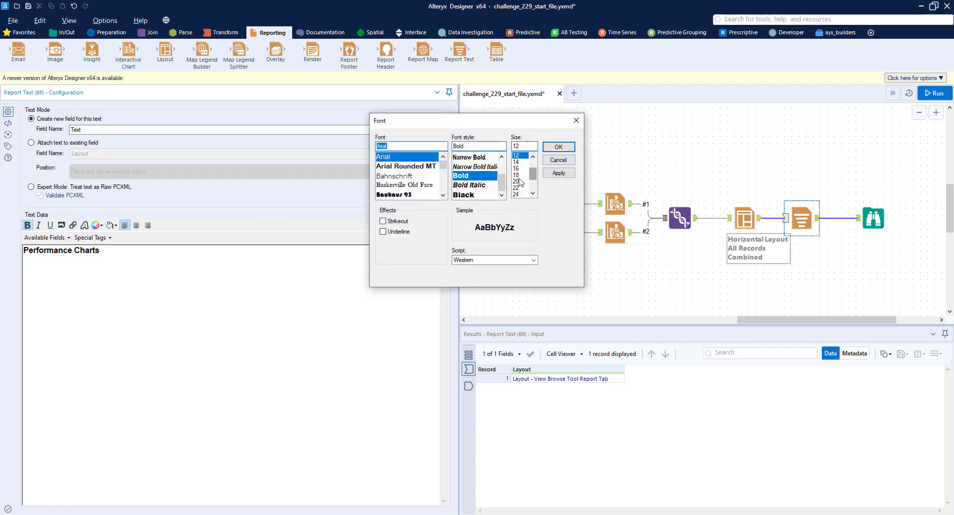
left_click(558, 147)
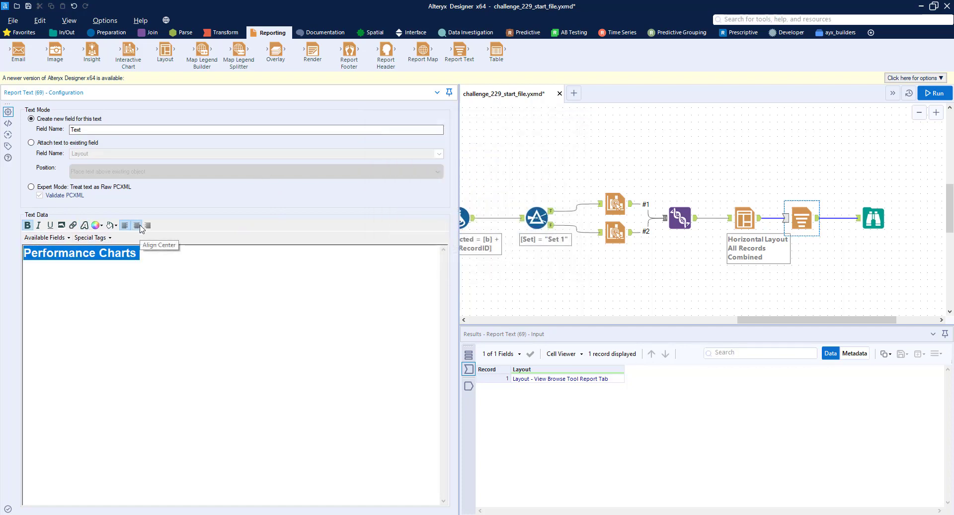
left_click(137, 225)
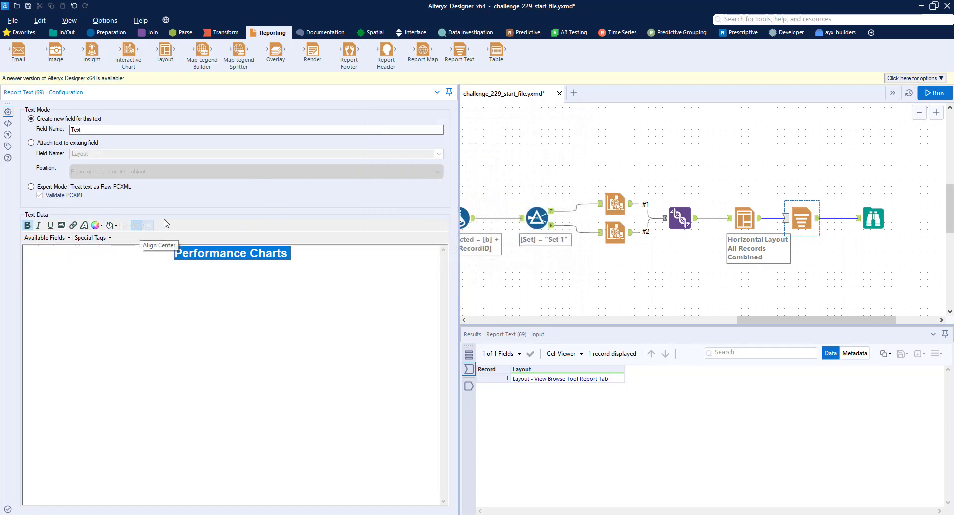
left_click(58, 144)
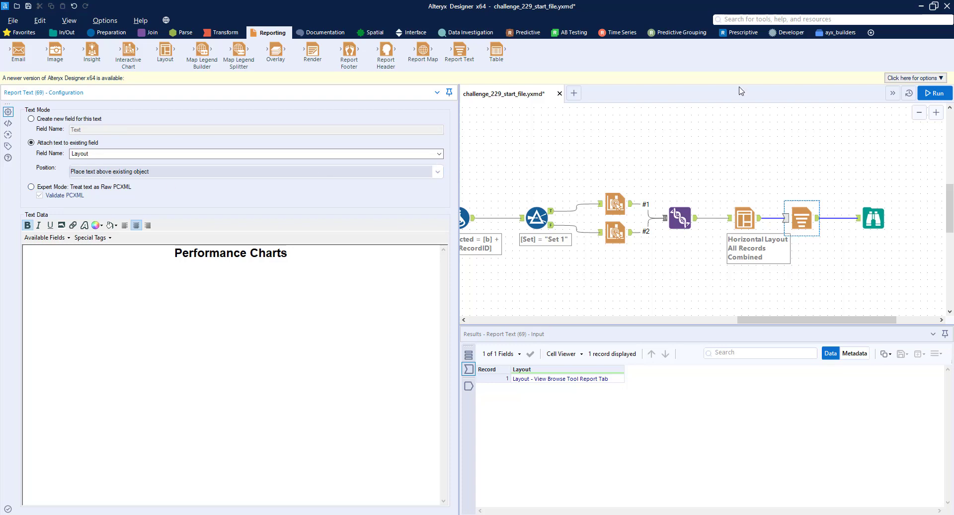
Run the workflow and check the titled charts in the Browse tool's report
left_click(936, 94)
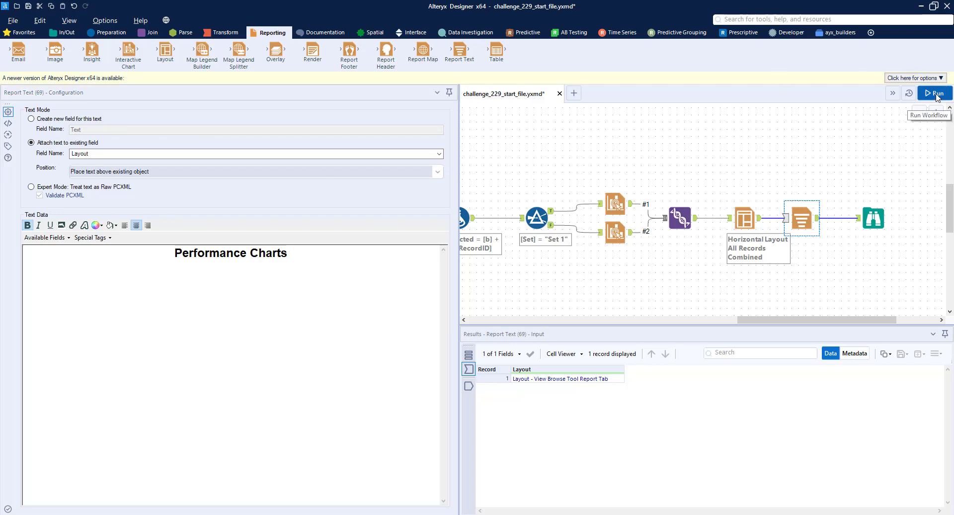
left_click(875, 217)
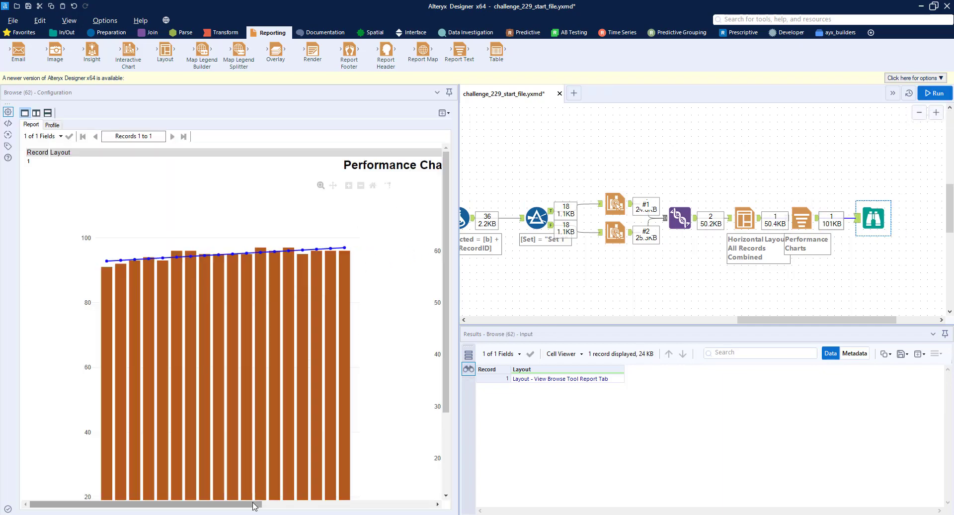
left_click_drag(255, 503, 333, 504)
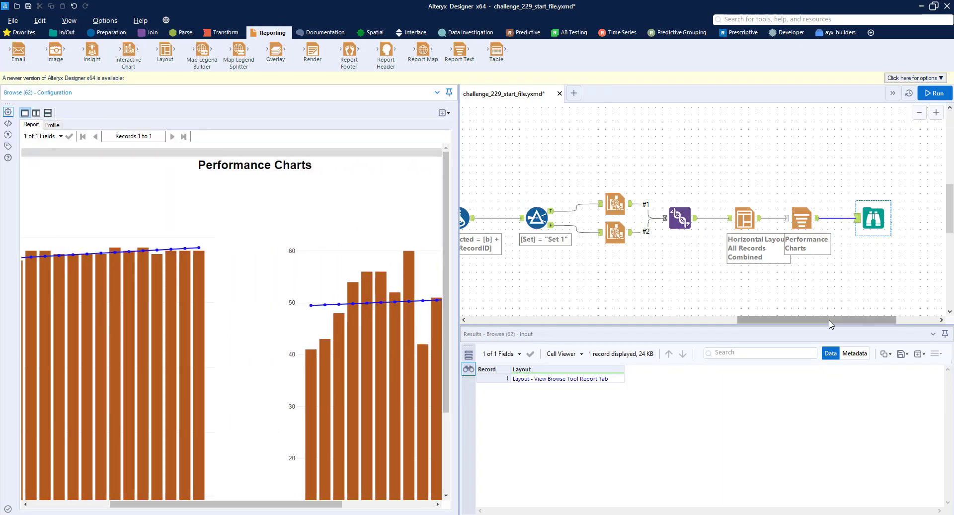
Add a Render tool after the Report Text tool with its output mode set to Temporary PowerPoint 2007 Presentation
scroll(795, 238, "right", 3)
left_click_drag(676, 218, 691, 218)
left_click_drag(748, 222, 862, 222)
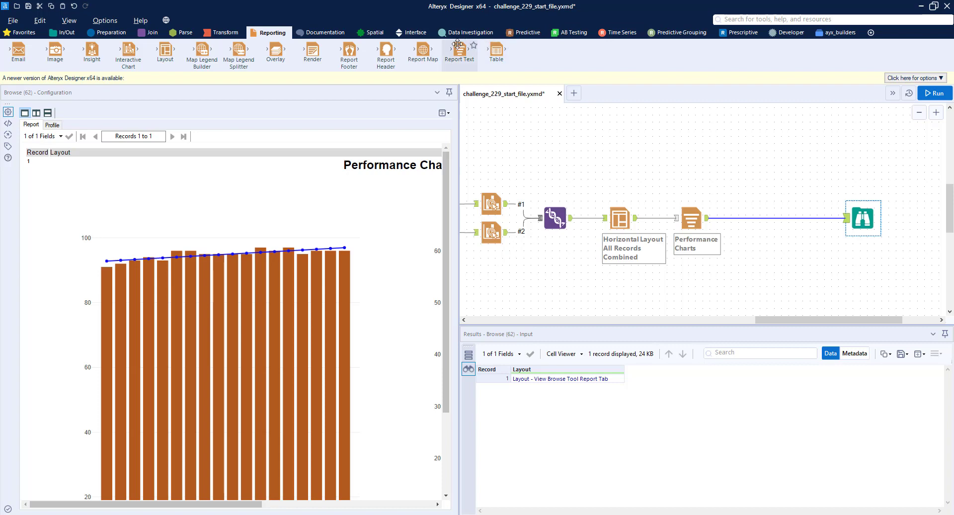
left_click_drag(313, 51, 755, 183)
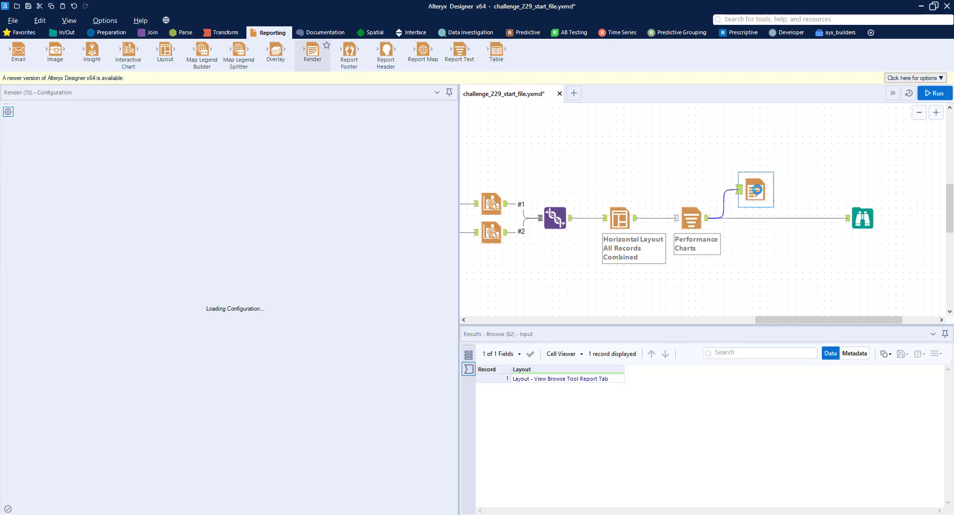
left_click(159, 125)
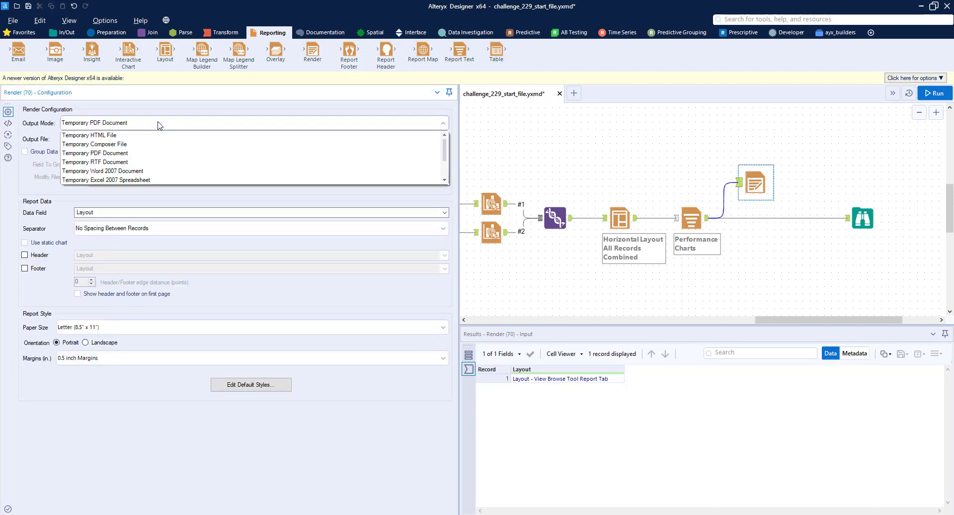
scroll(139, 159, "down", 1)
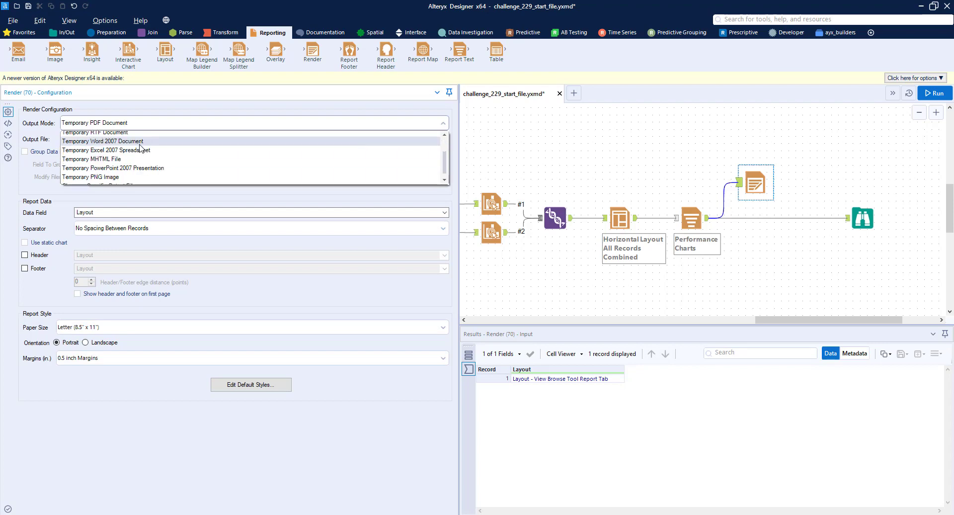
left_click(133, 168)
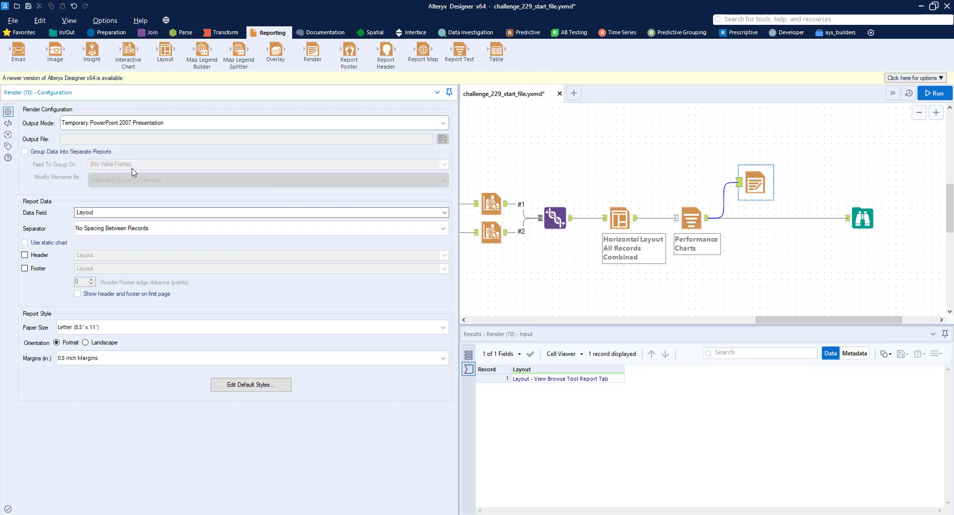
Run the workflow to render the presentation, open the generated slide in PowerPoint to check it, and return to Alteryx Designer
left_click(943, 95)
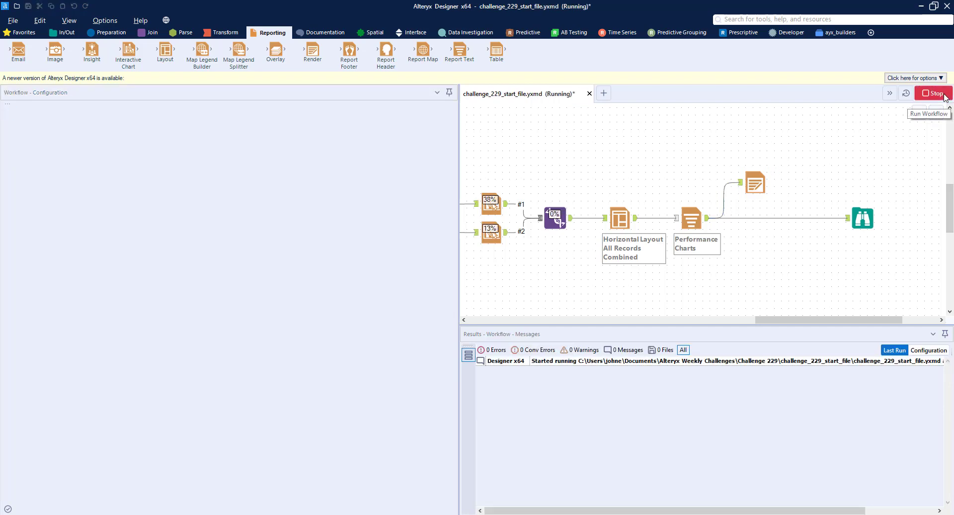
left_click_drag(459, 145, 317, 162)
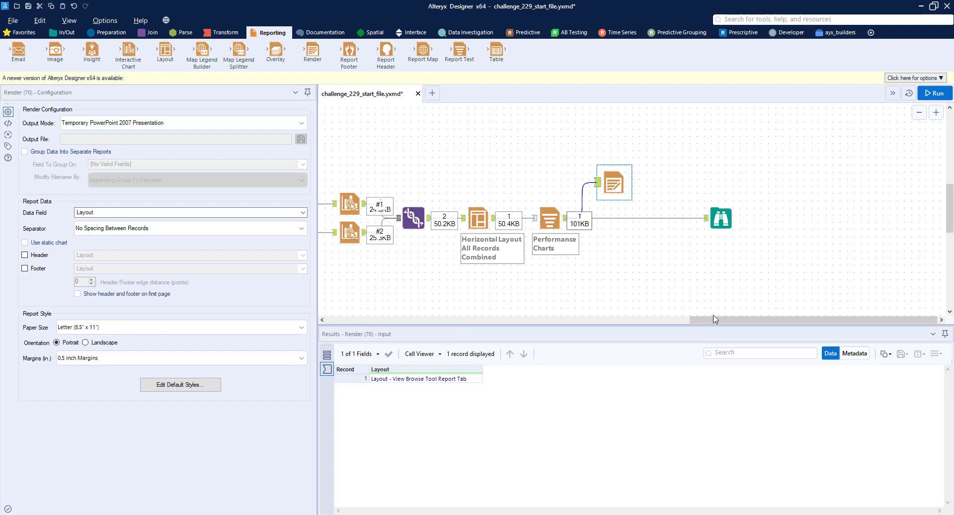
left_click_drag(714, 319, 673, 320)
left_click(845, 180)
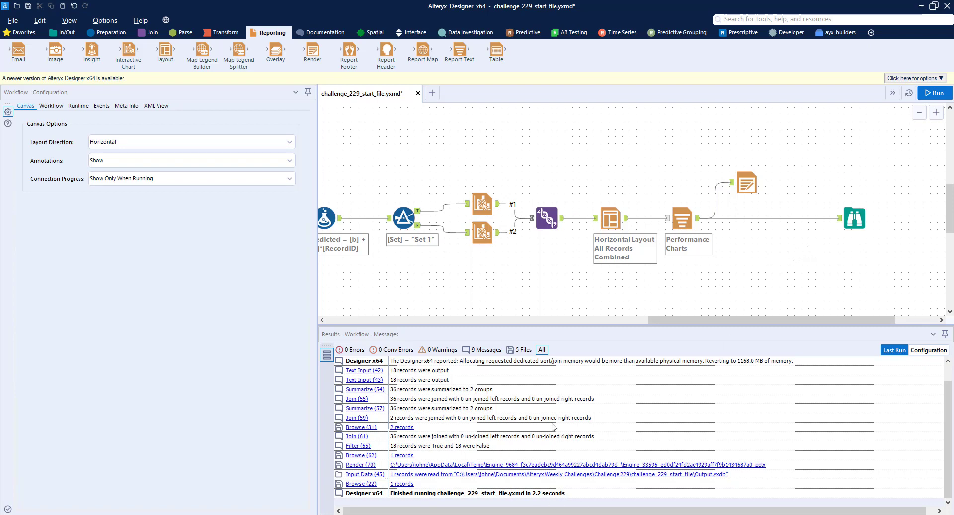
left_click(537, 467)
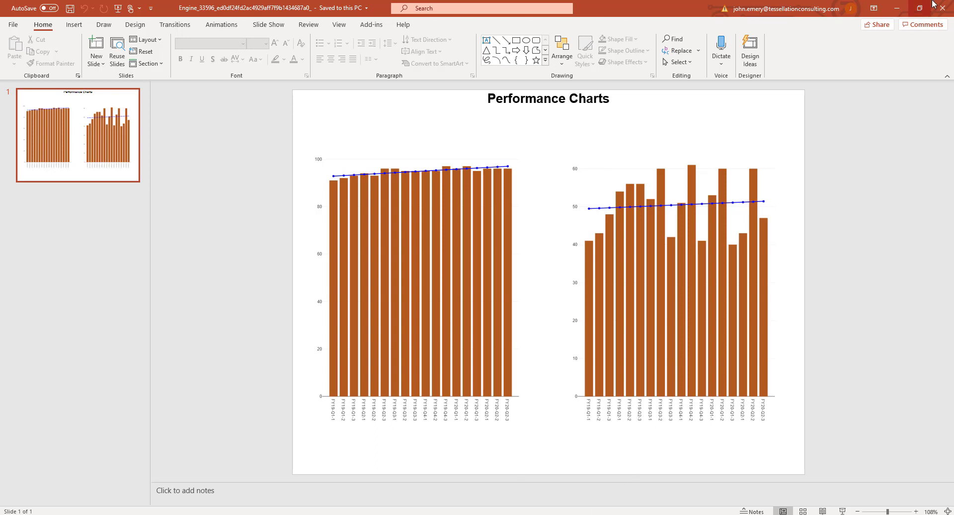
left_click(897, 9)
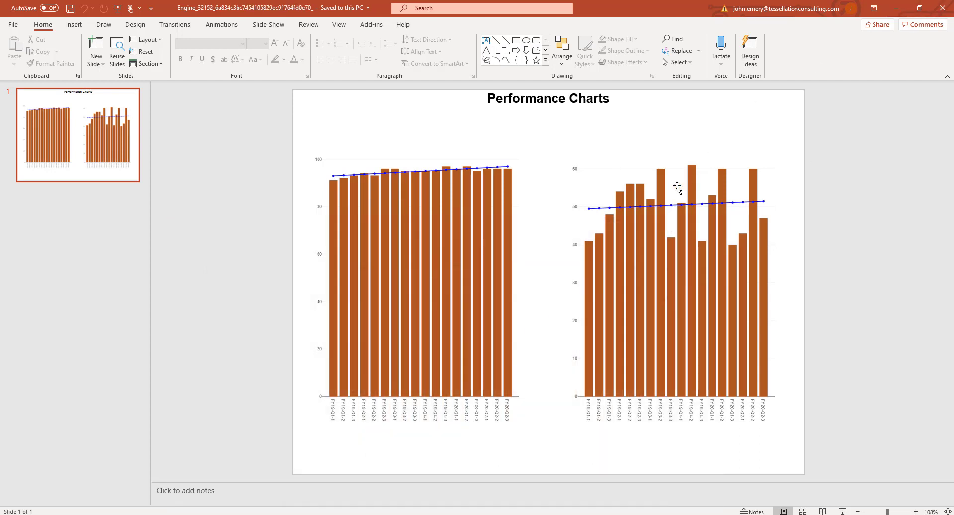
left_click(897, 9)
scroll(665, 316, "down", 4)
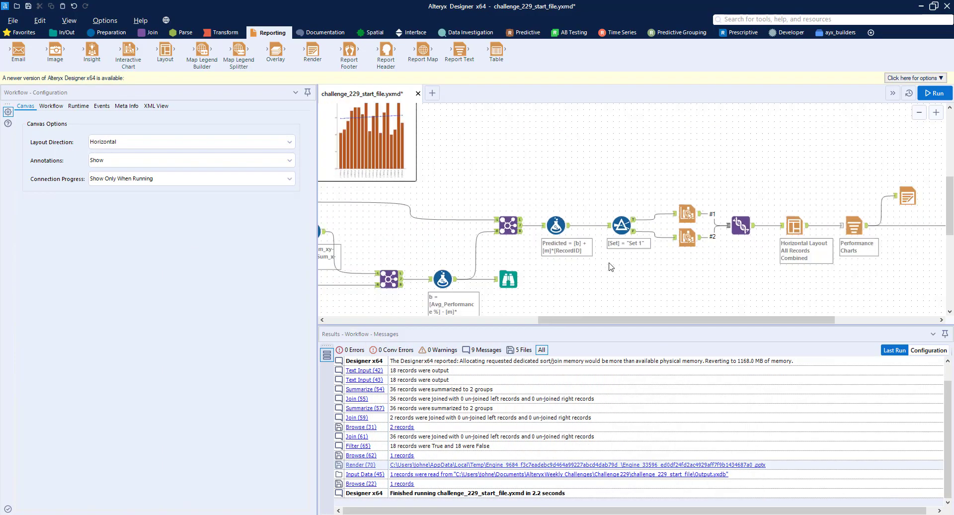
scroll(625, 321, "down", 2)
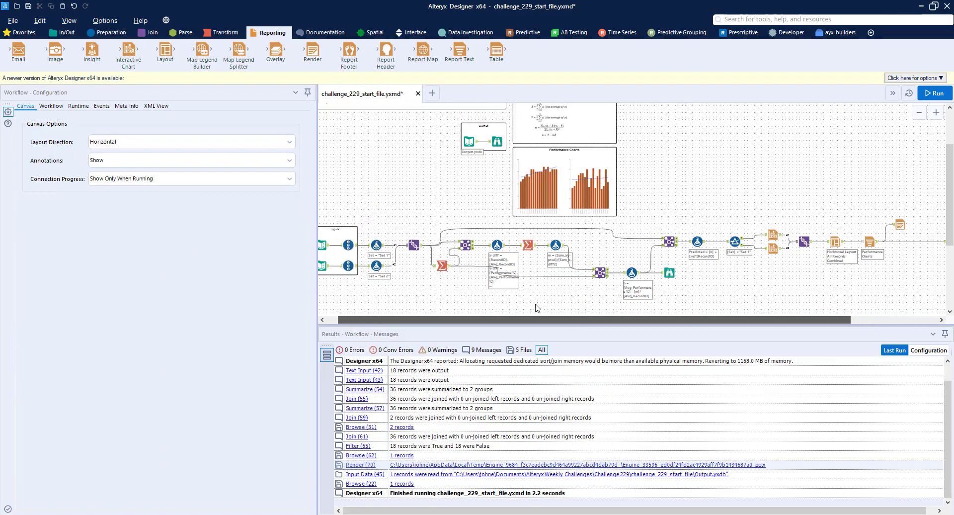
scroll(756, 220, "down", 1)
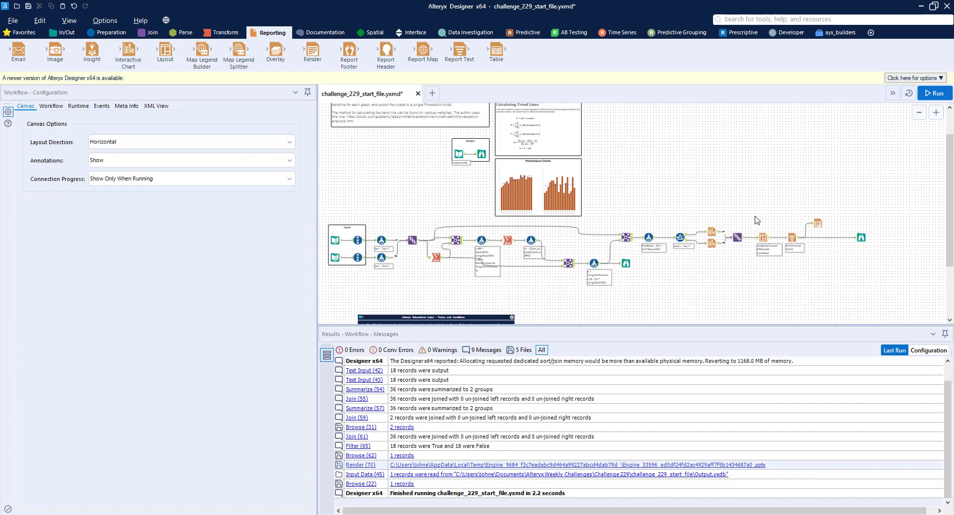